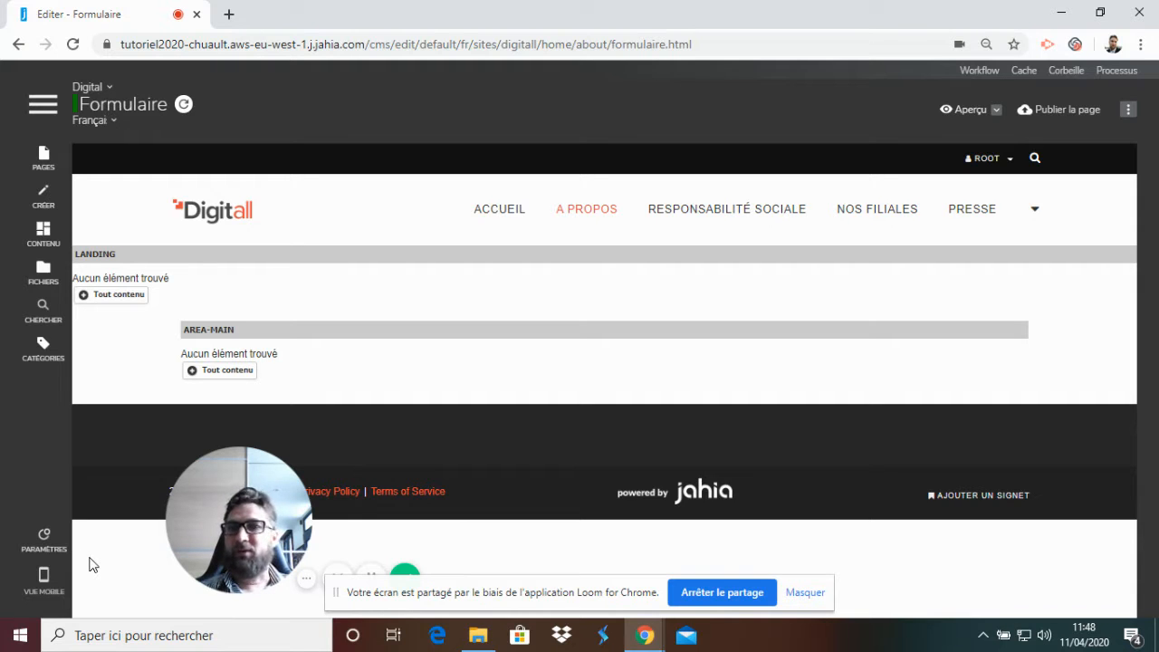
Step: Create a new form named "Demo" in the site's form library
left_click(43, 542)
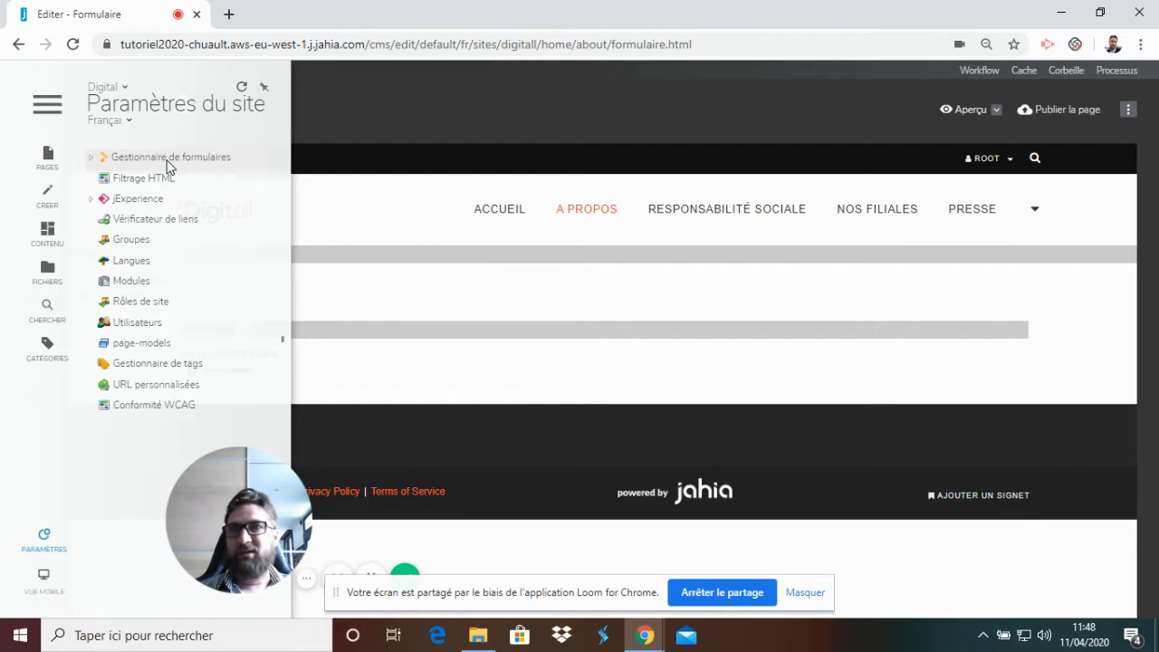
left_click(93, 159)
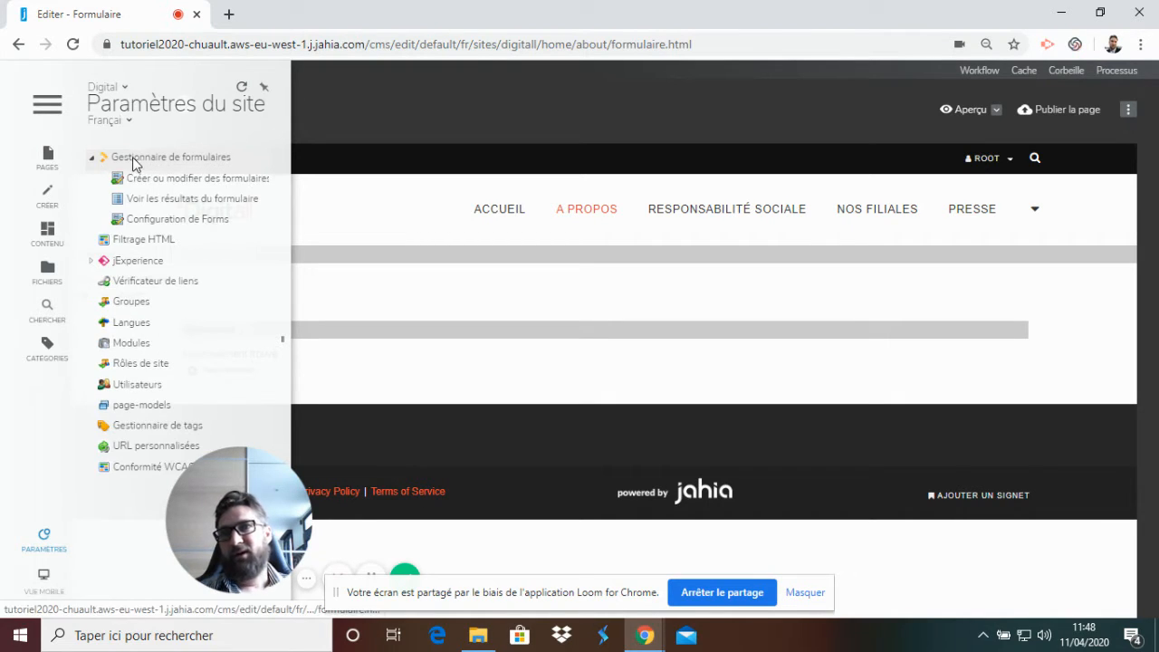
left_click(191, 177)
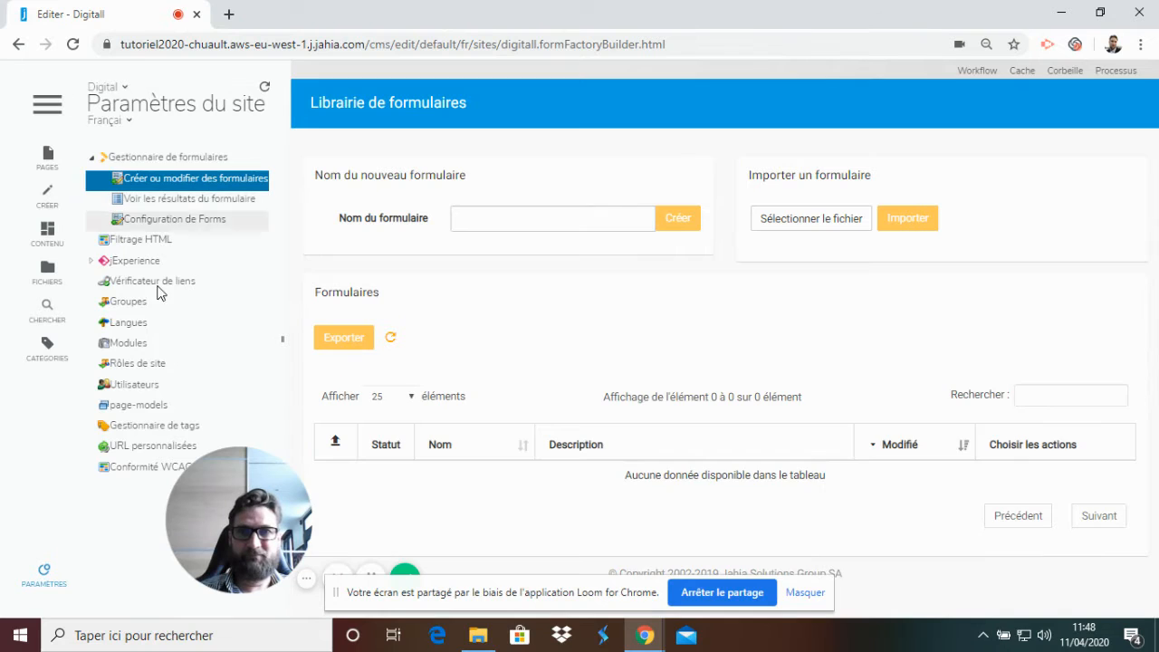
left_click(550, 217)
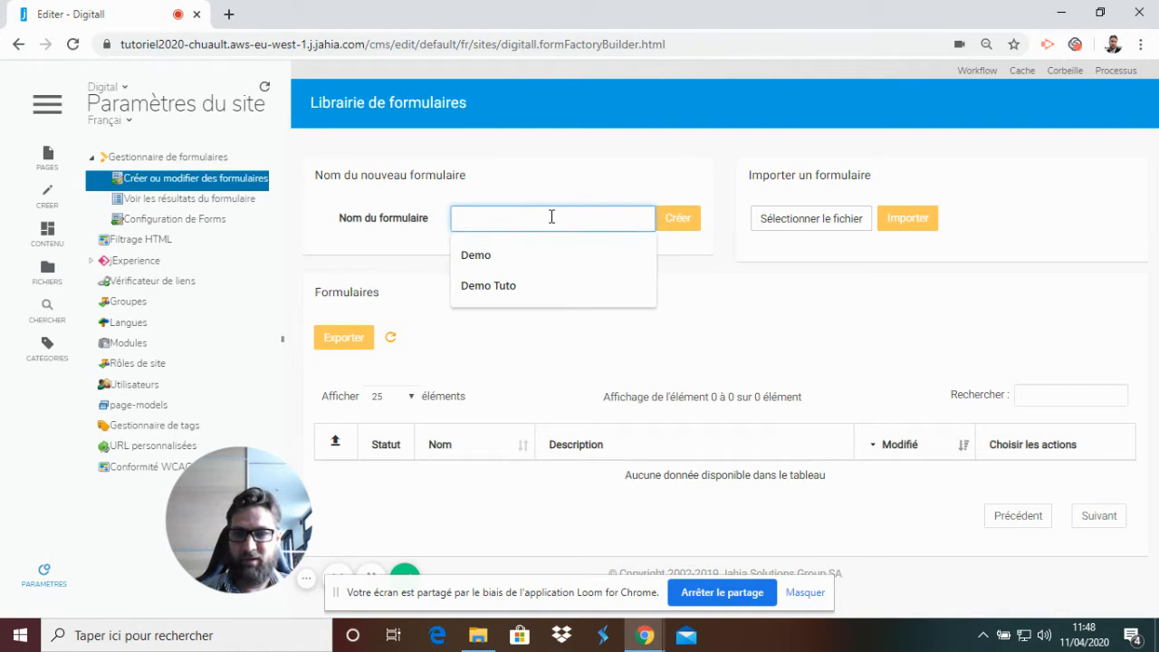
type("De")
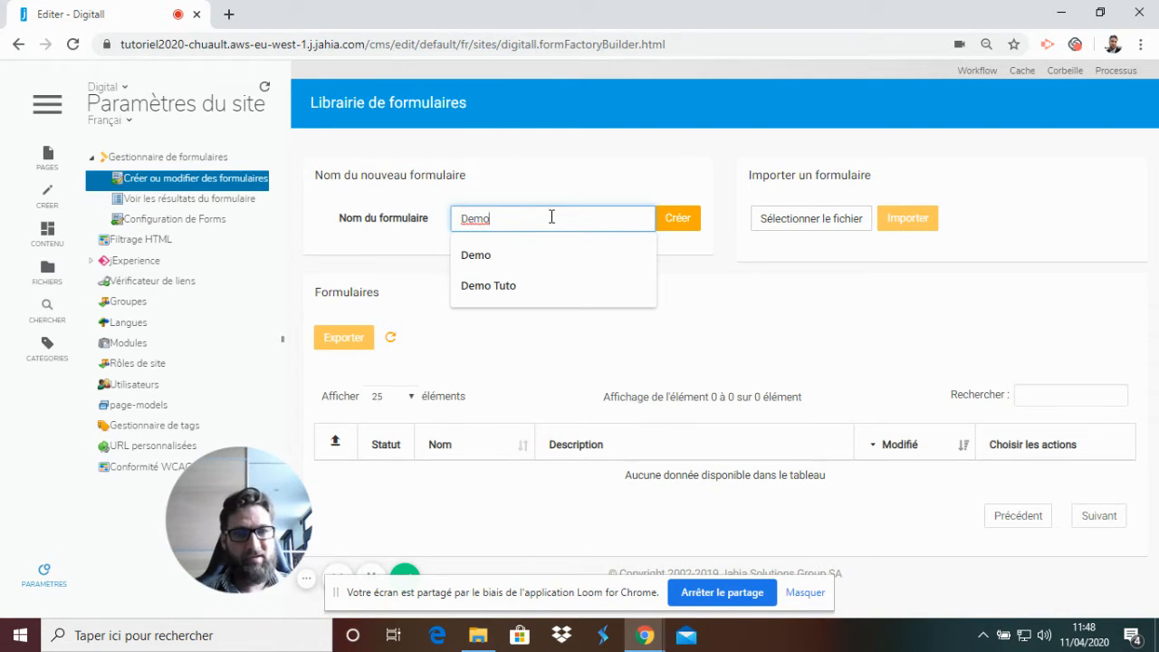
type("mo")
key("Return")
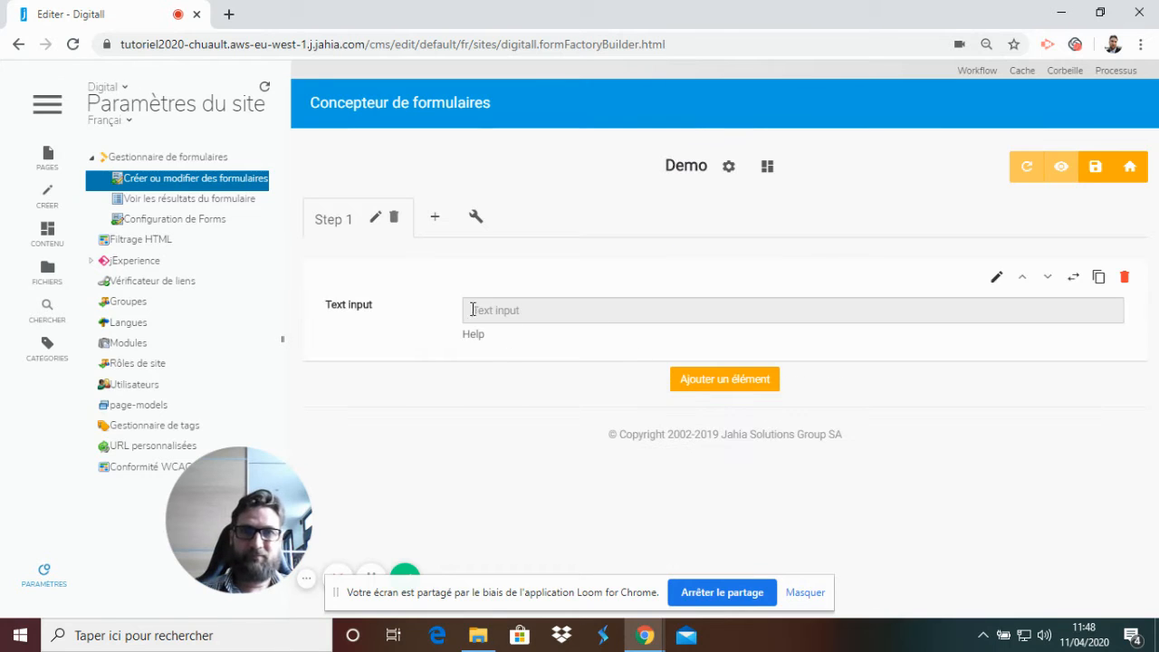
Step: Set the label of the form's default text input to "Nom"
left_click(544, 315)
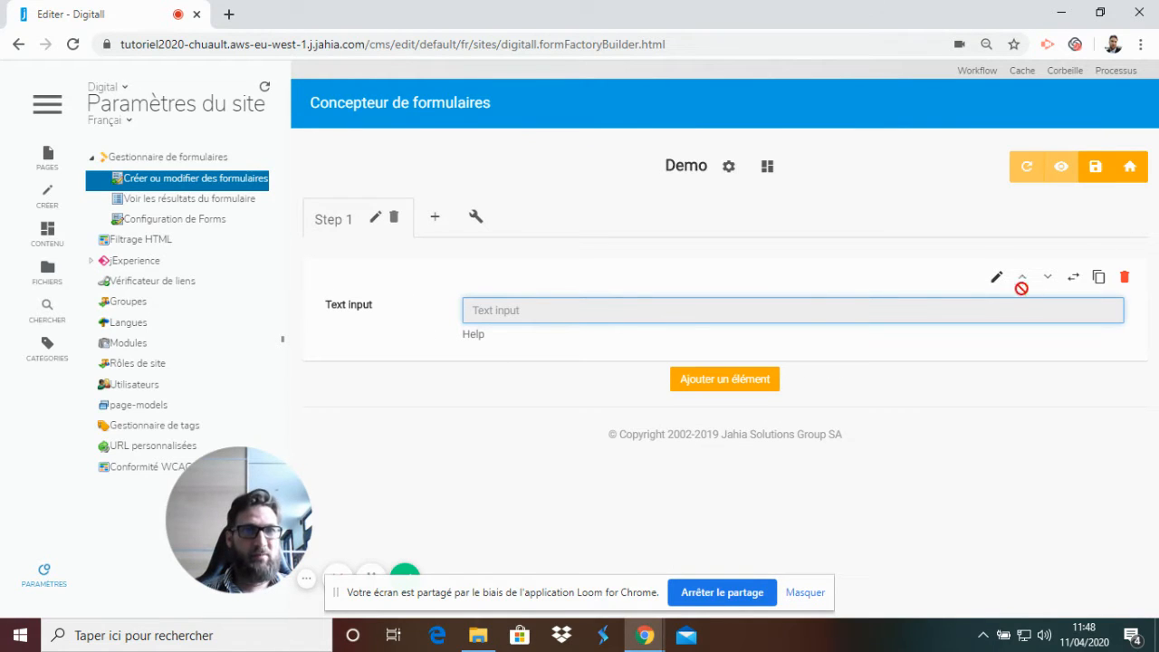
left_click(996, 277)
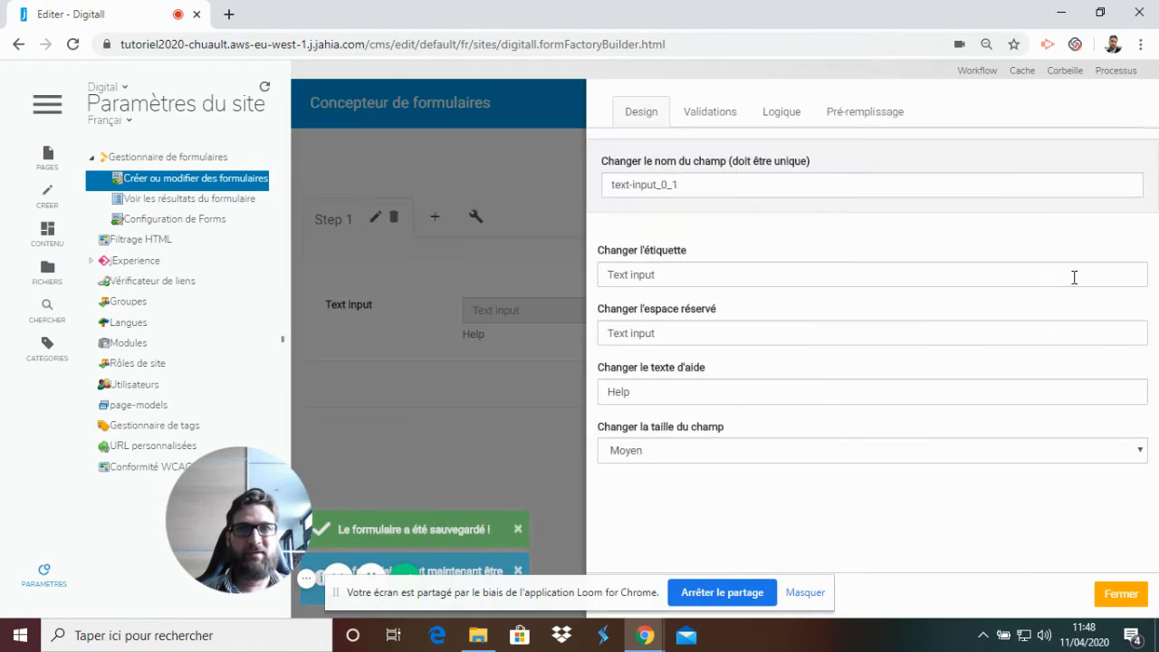
left_click_drag(691, 265, 574, 260)
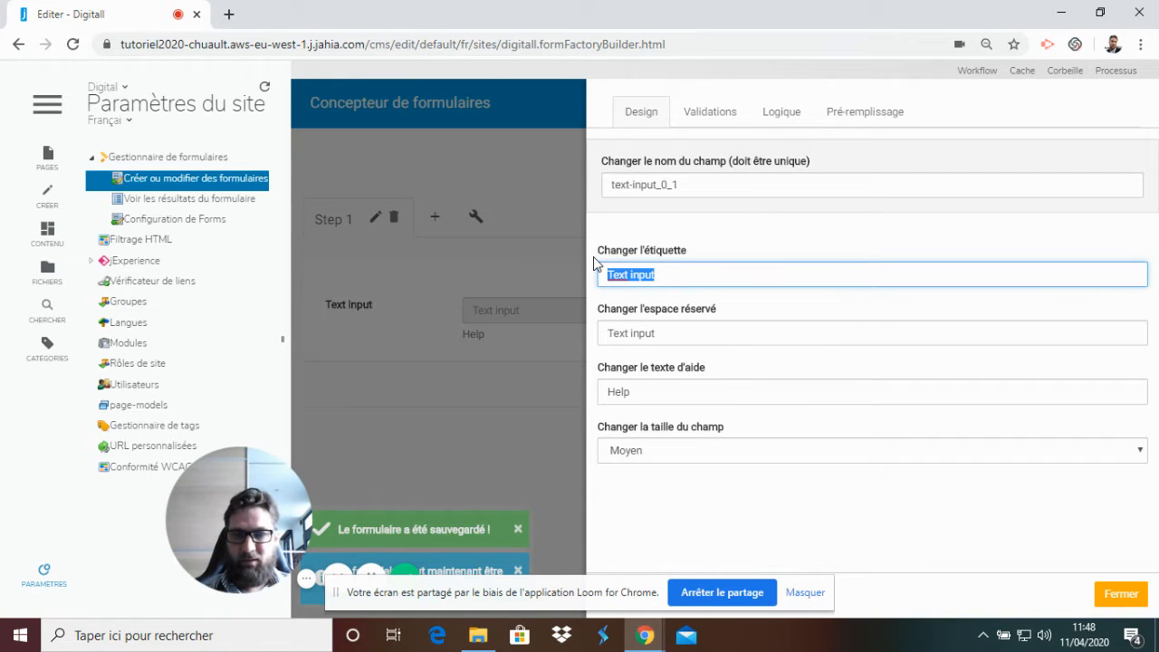
type("Nmo")
key("BackSpace")
key("BackSpace")
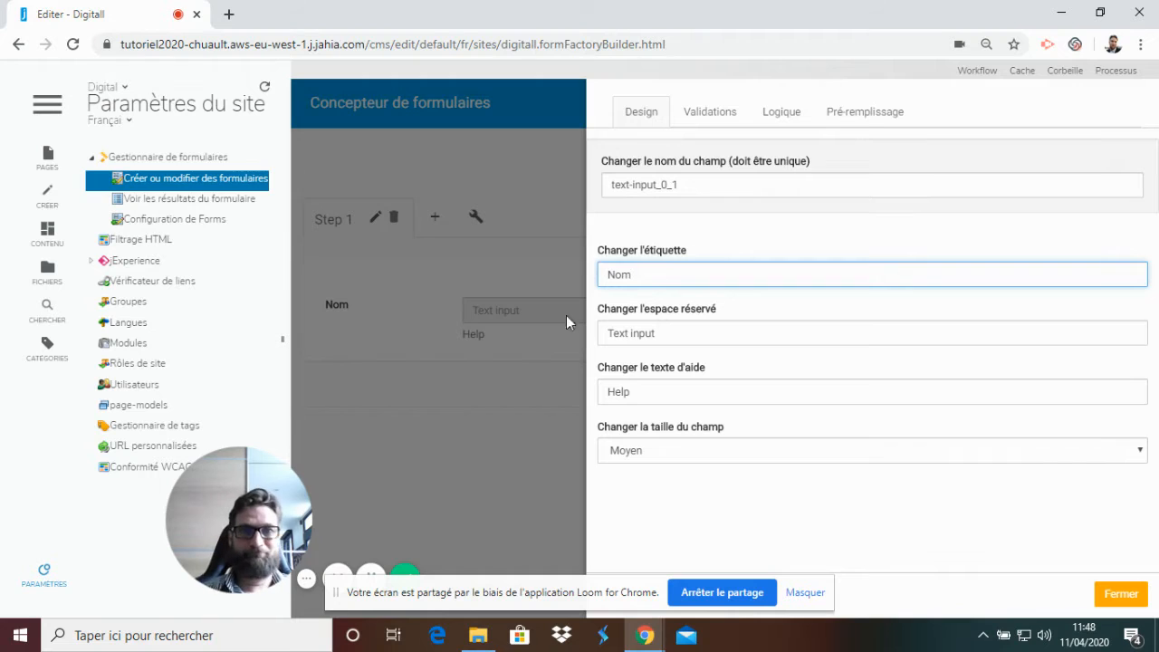
type("om")
Step: Set the Nom field's placeholder to "Votre Nom" and make the field required
left_click_drag(679, 332, 570, 330)
type("V")
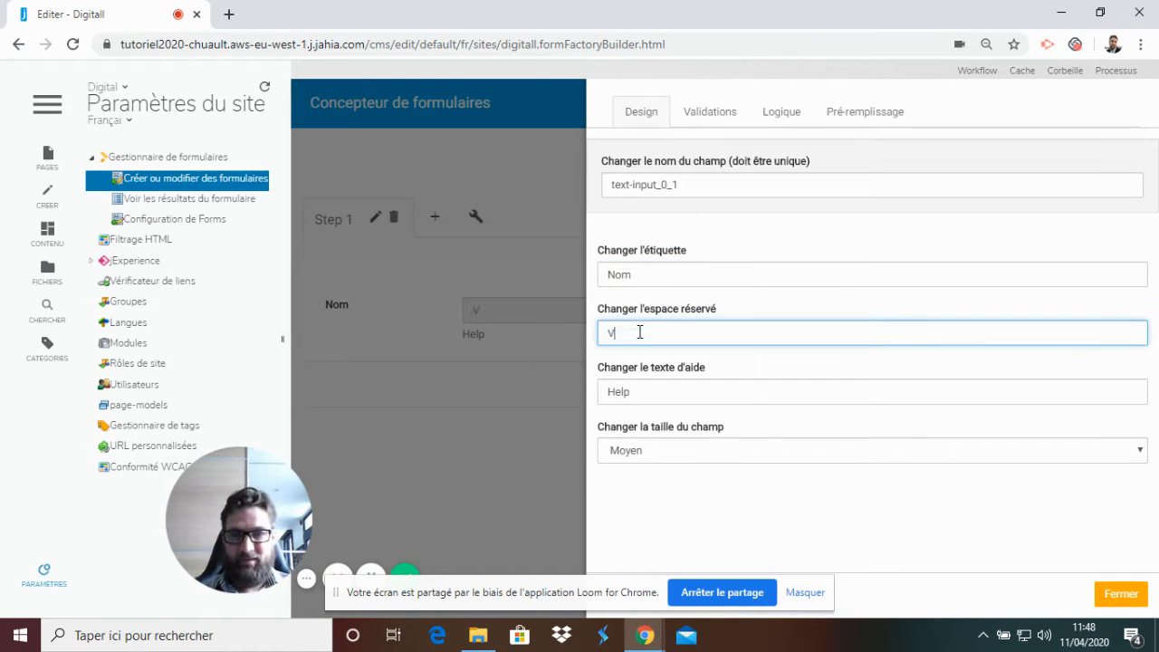
type("otre ")
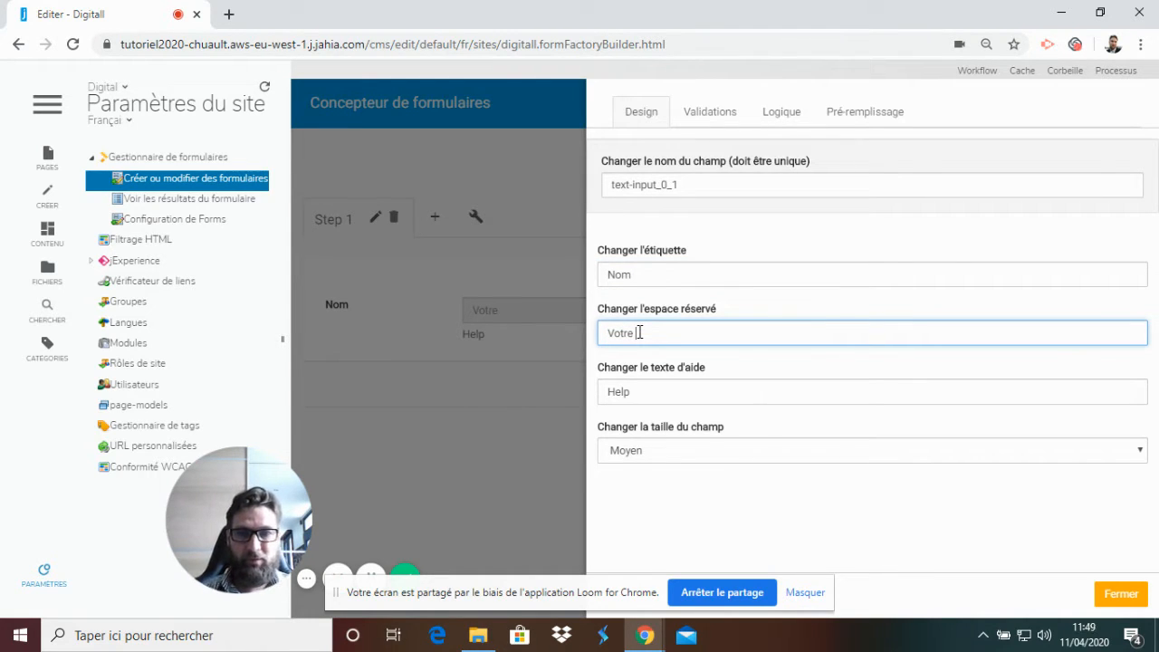
type("Nom")
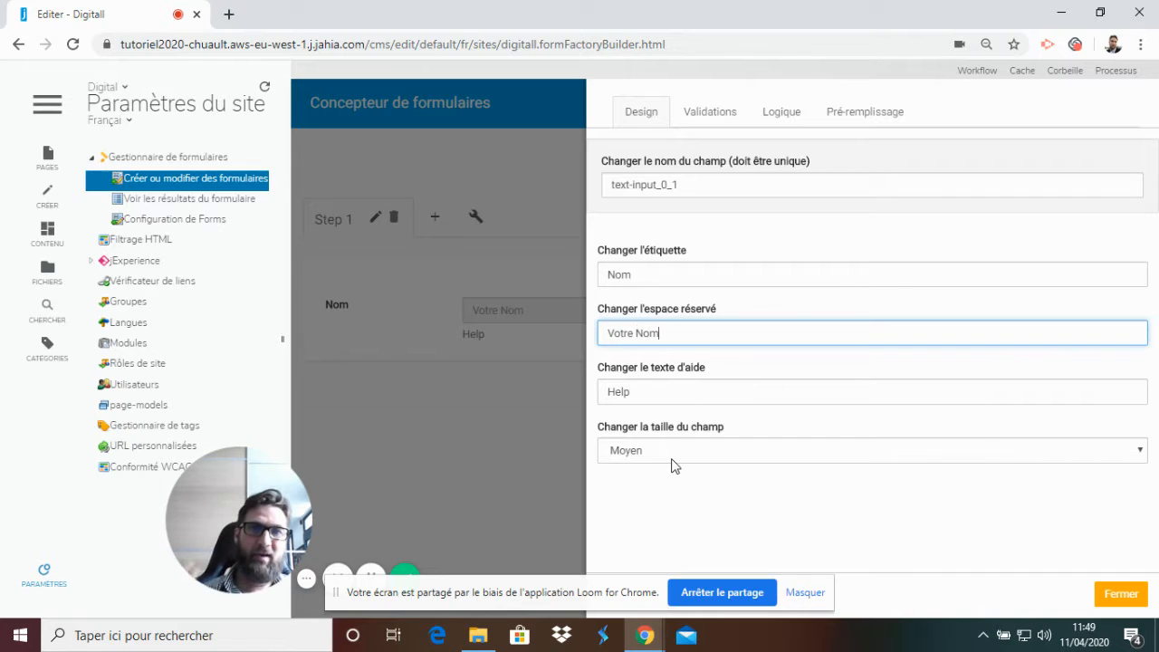
left_click(699, 112)
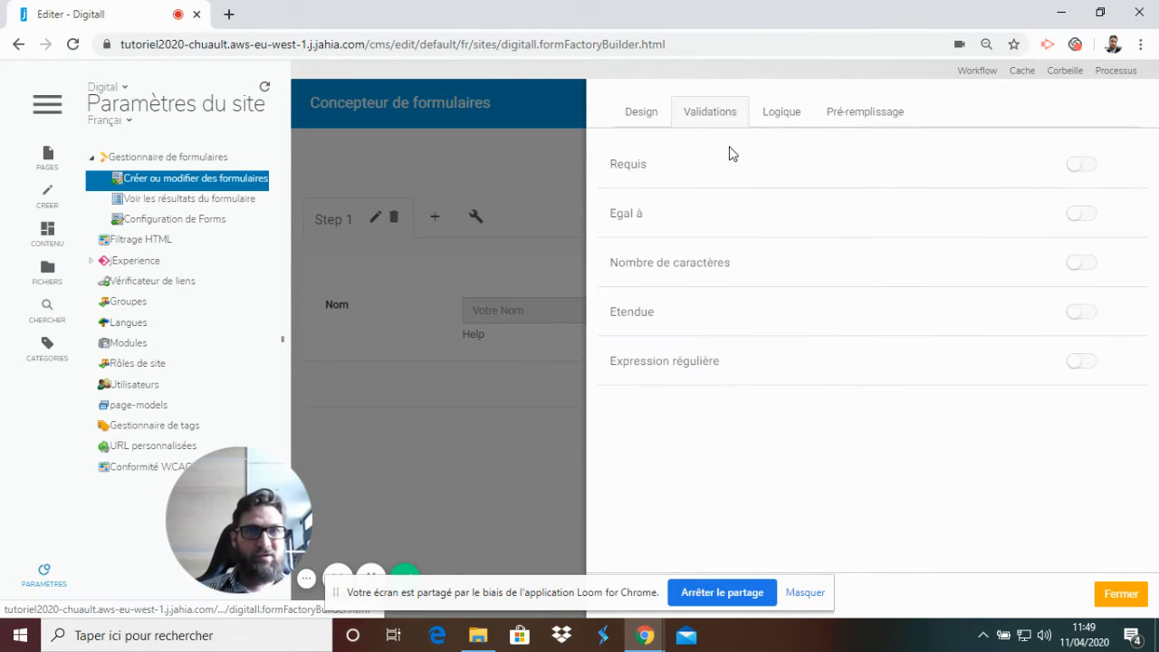
left_click(1082, 170)
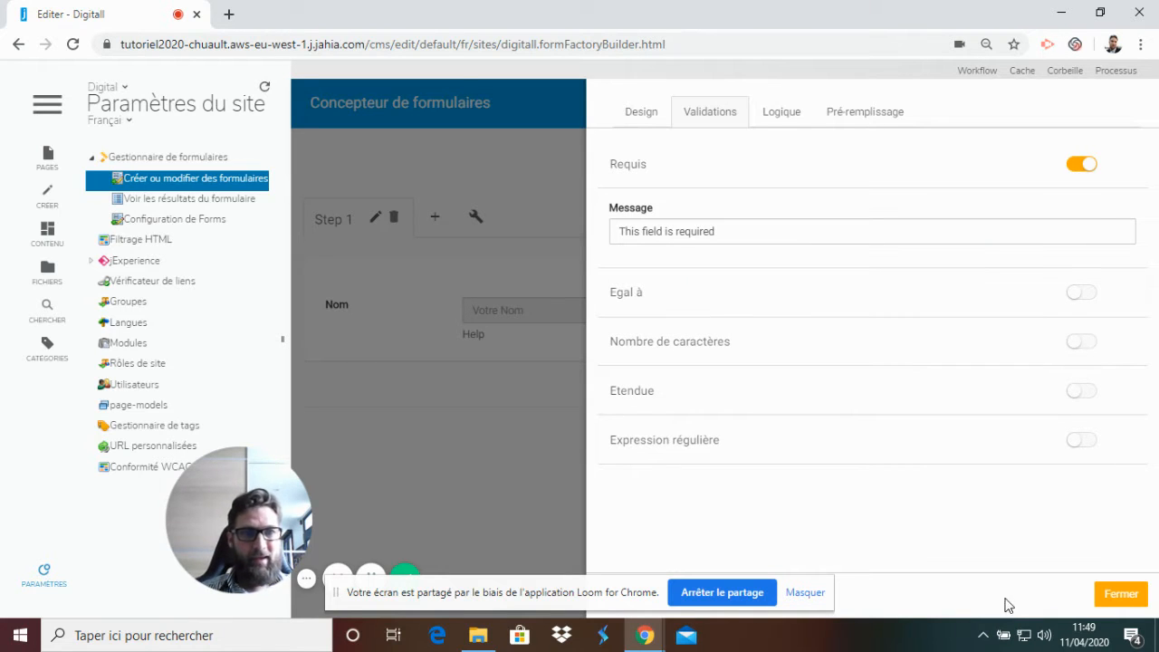
Step: Enable jExperience prefill for the Nom field with the "Last name" profile property, making the field read-only when the property is known
left_click(883, 118)
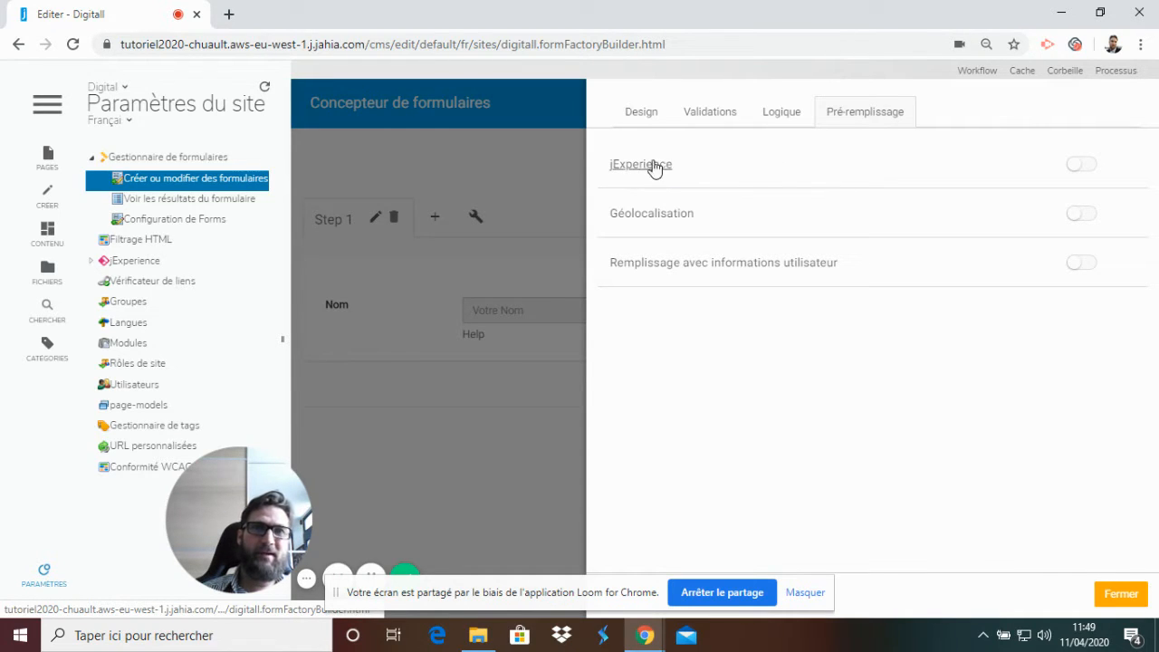
left_click(1082, 166)
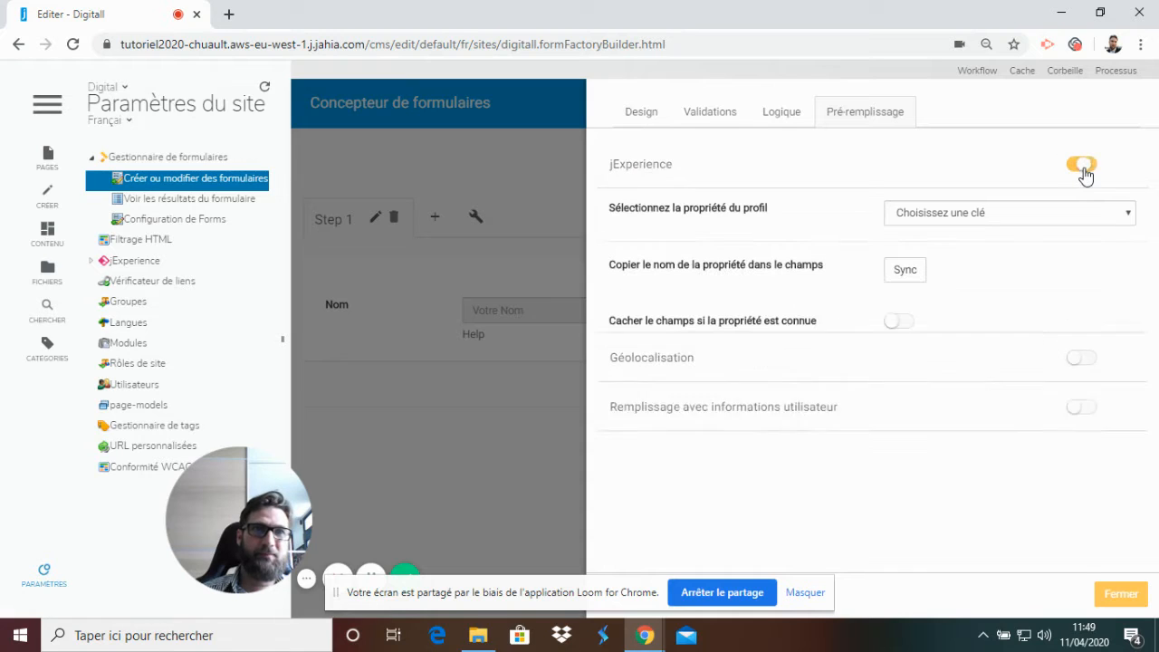
left_click(983, 214)
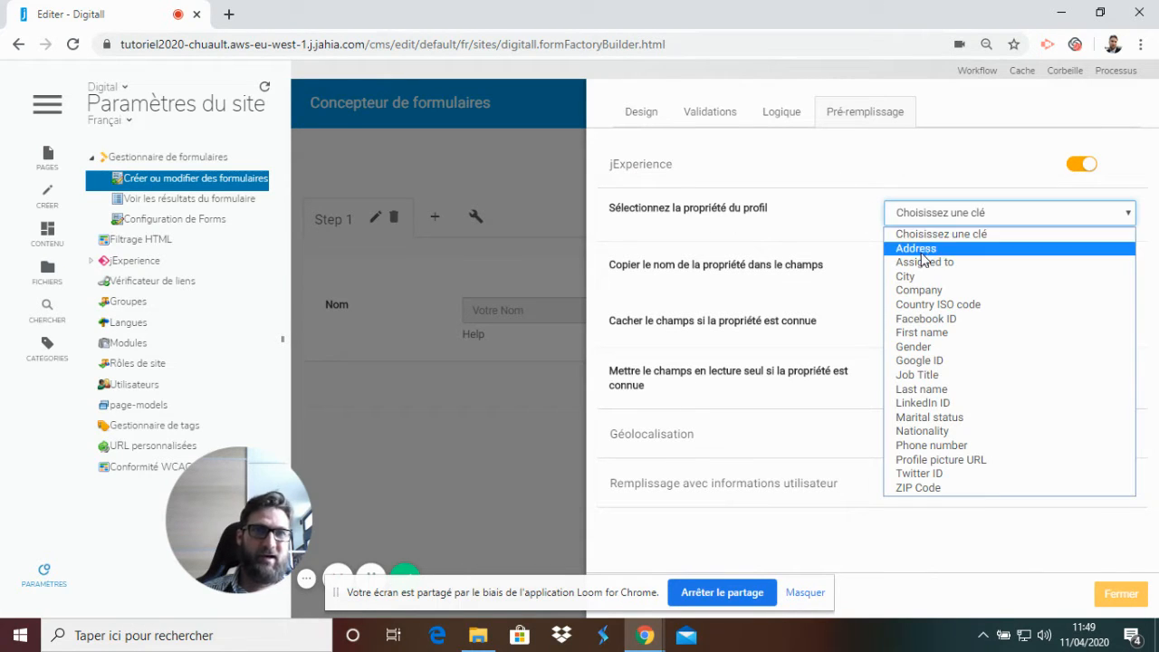
left_click(942, 392)
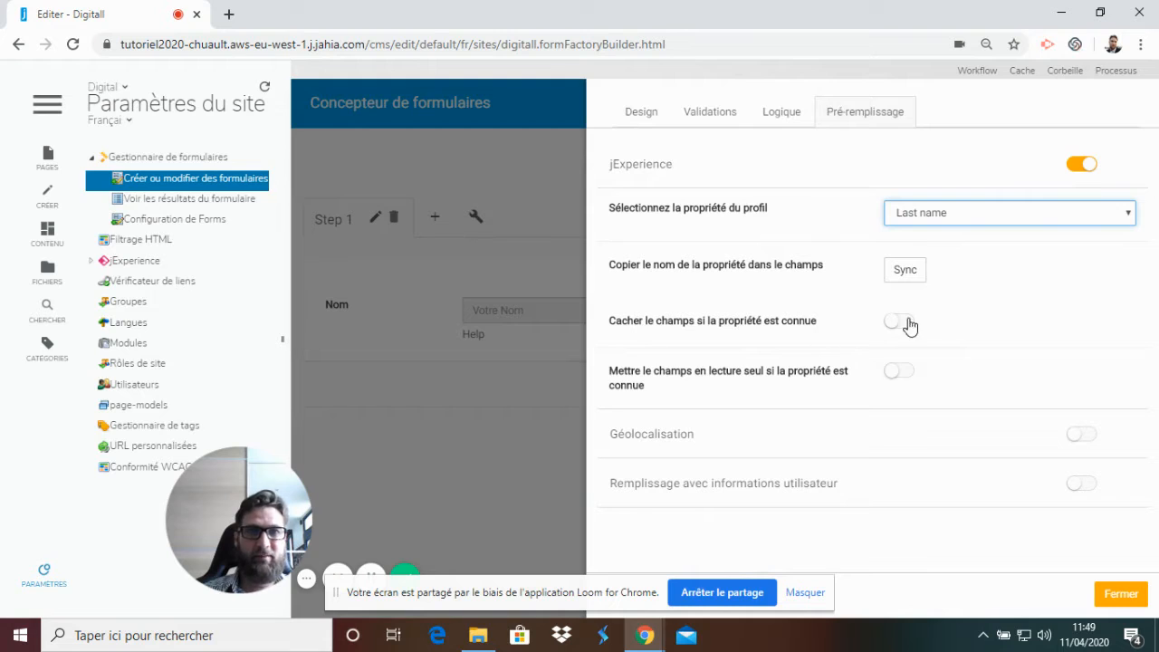
left_click(901, 371)
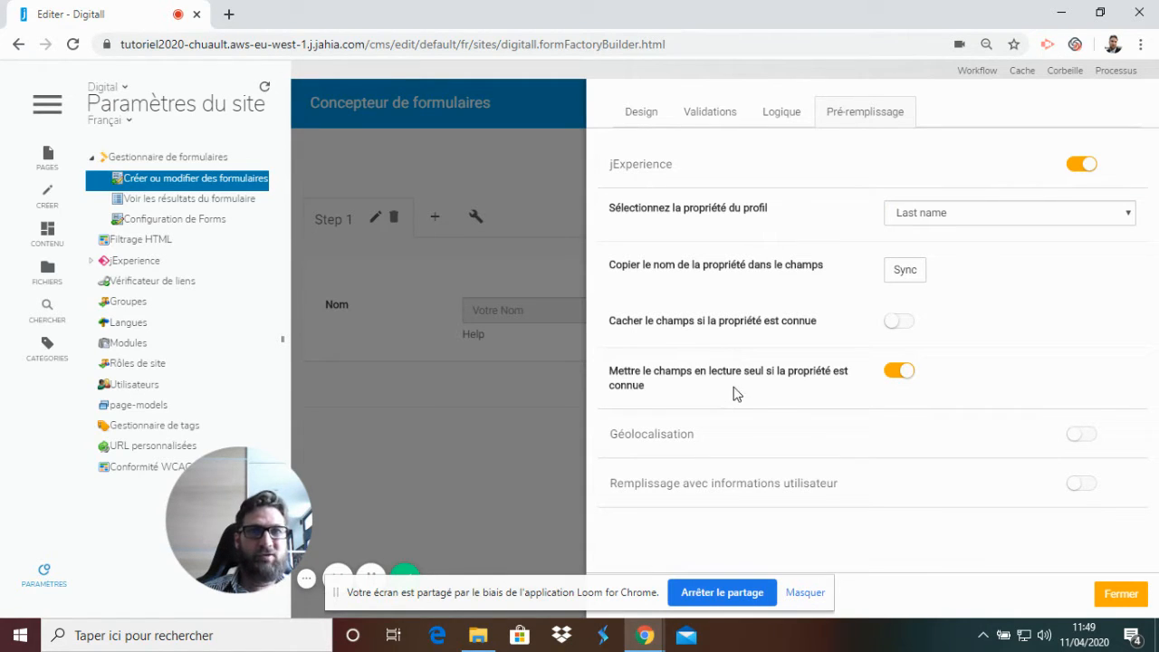
left_click(1128, 595)
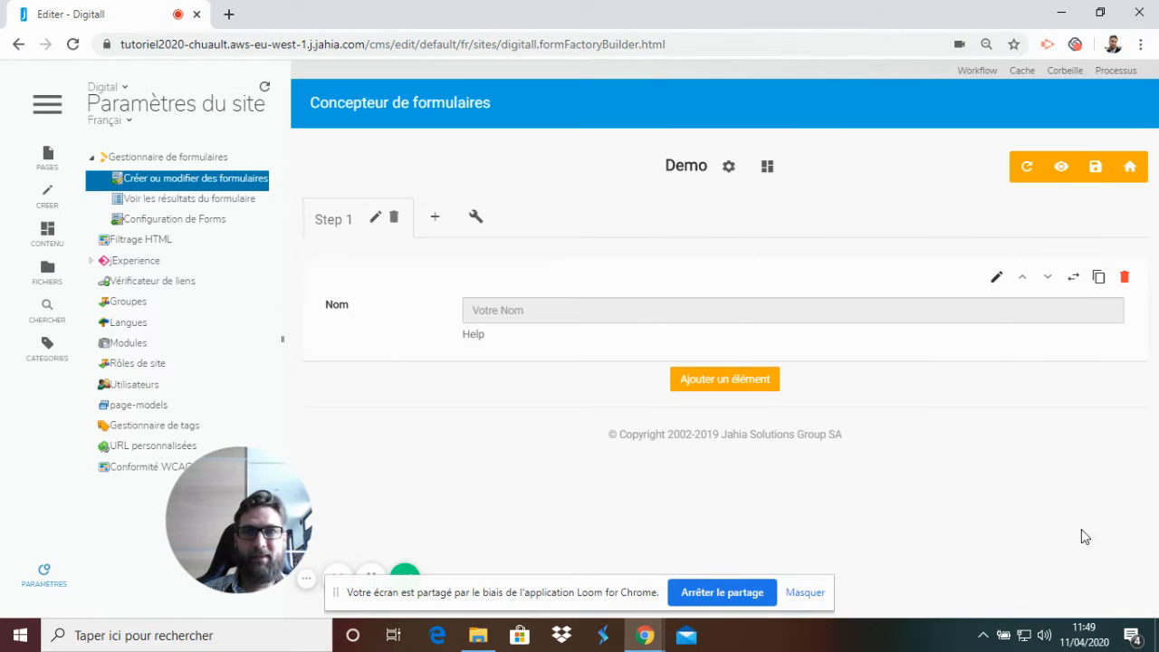
Step: Add two text inputs, an email input and a date picker to the form below the Nom field
left_click(749, 380)
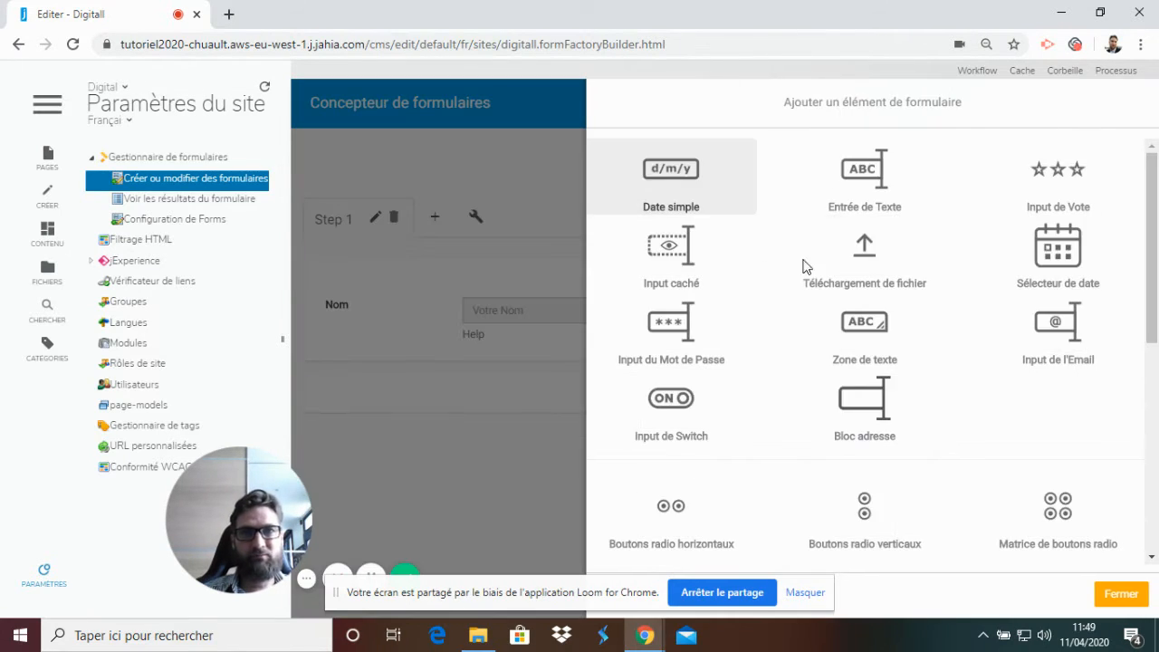
left_click(869, 190)
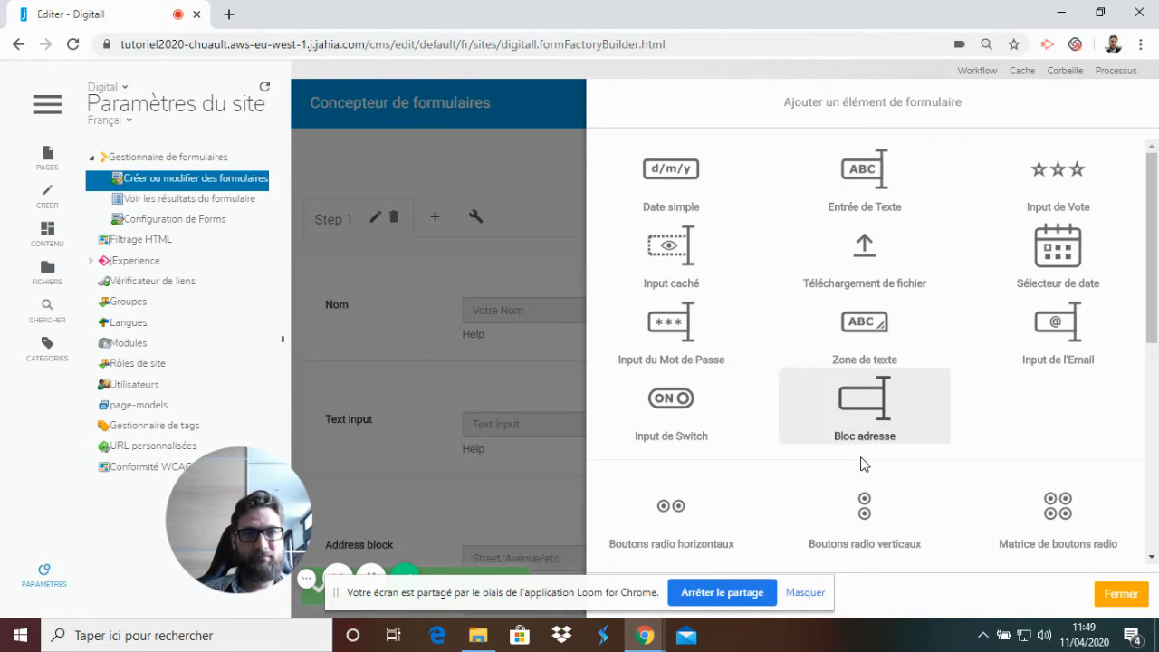
left_click(812, 594)
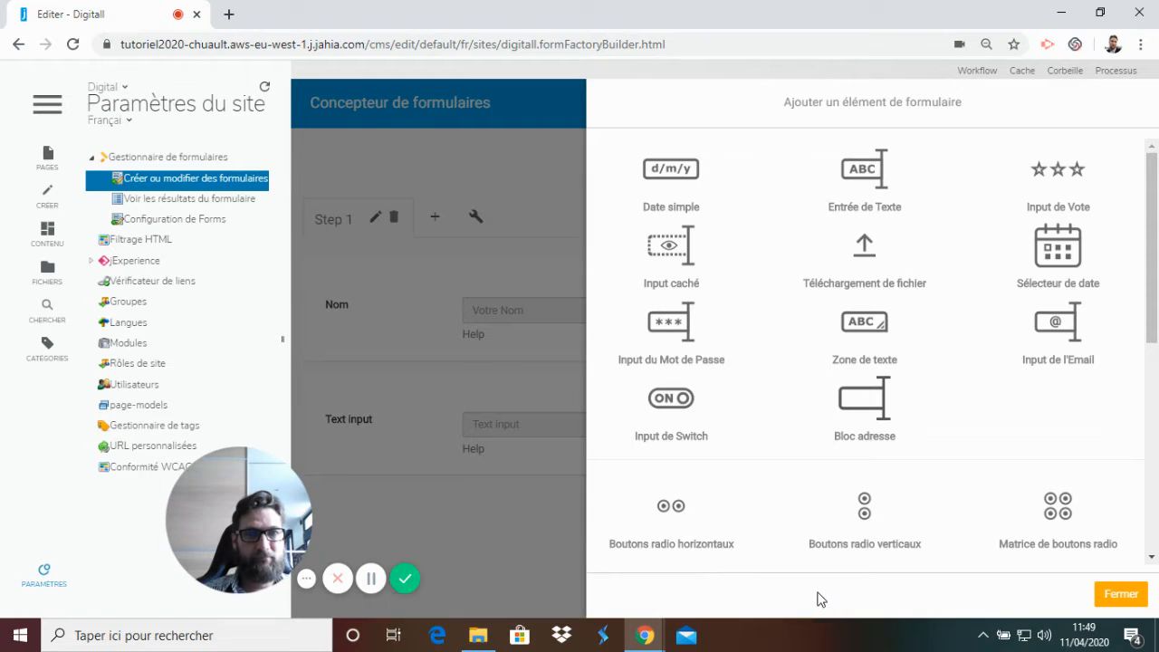
left_click(860, 176)
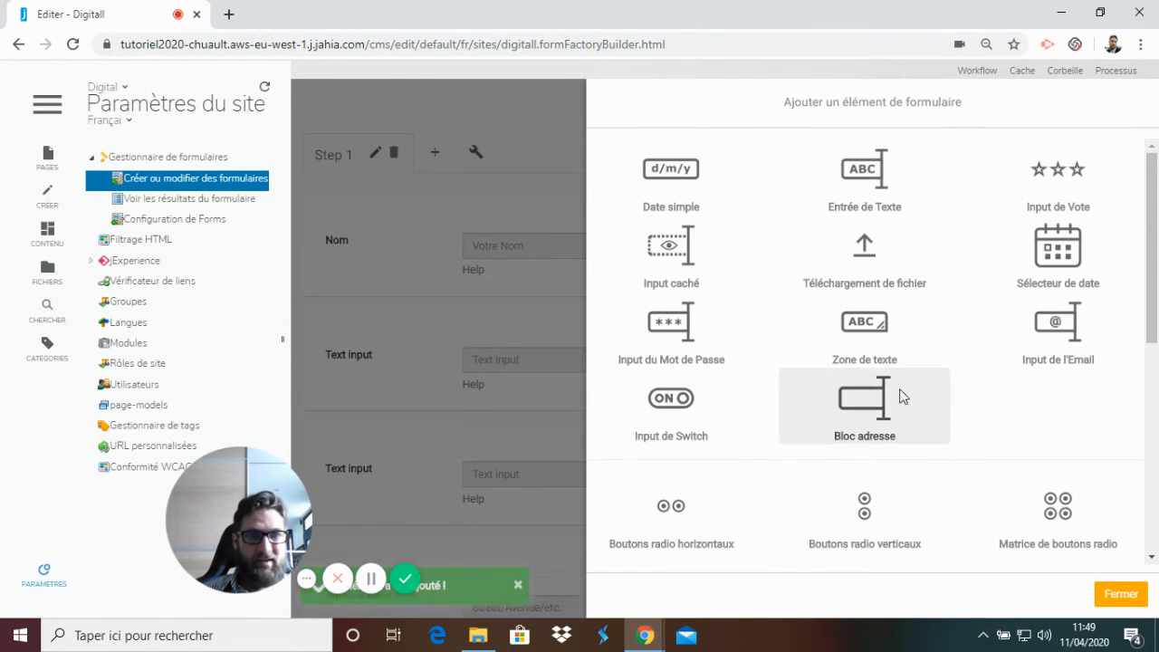
left_click(1059, 344)
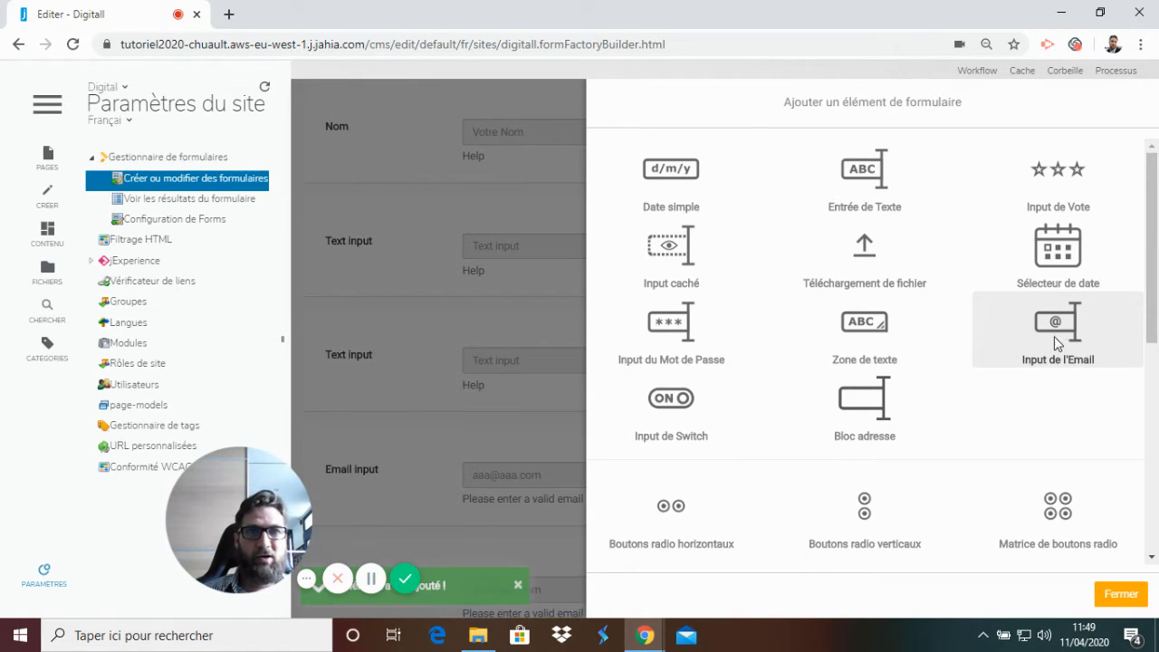
left_click(1053, 256)
left_click(1115, 594)
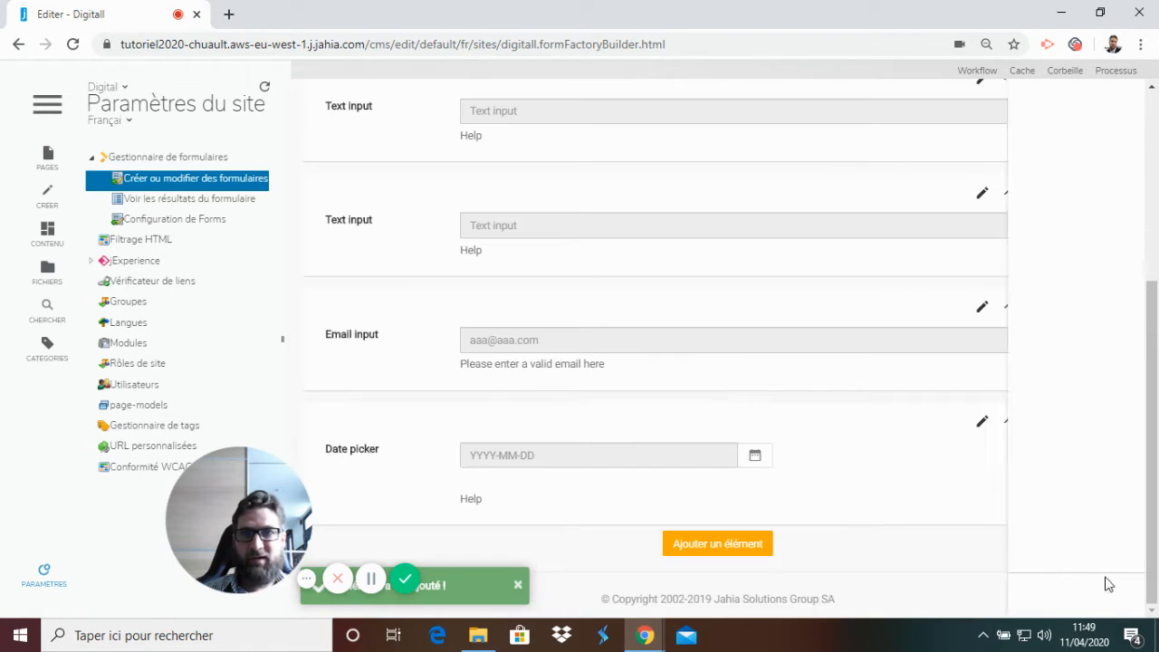
Step: Delete the text input directly below the Nom field and move the date picker above the email input
scroll(435, 339, "up", 3)
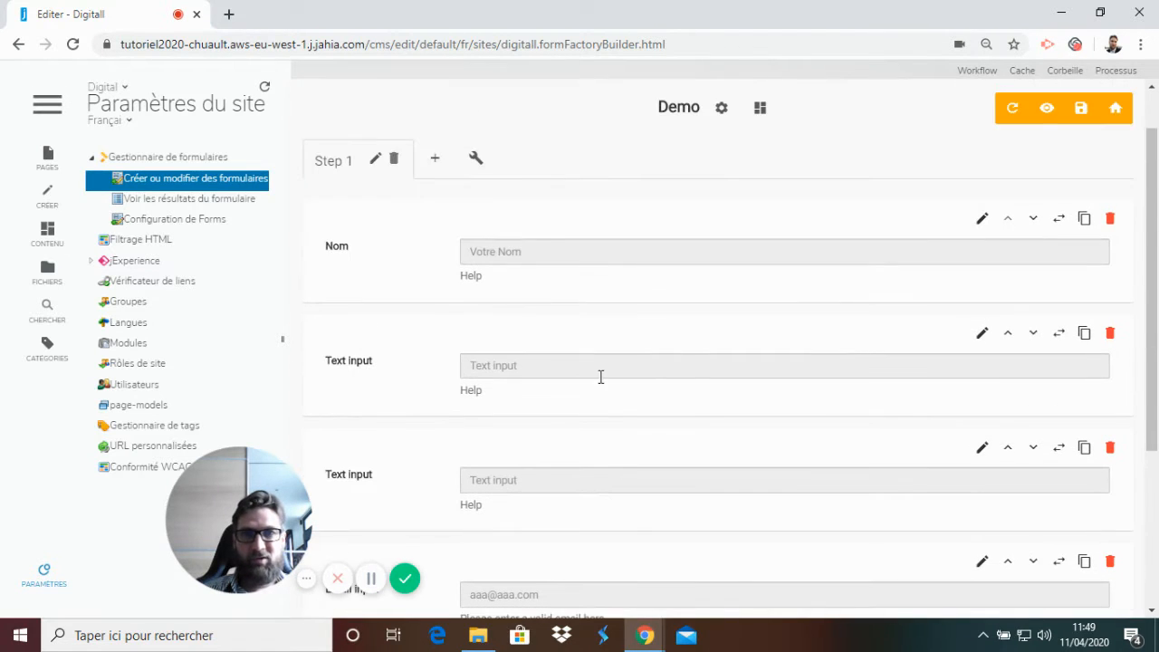
left_click(1109, 336)
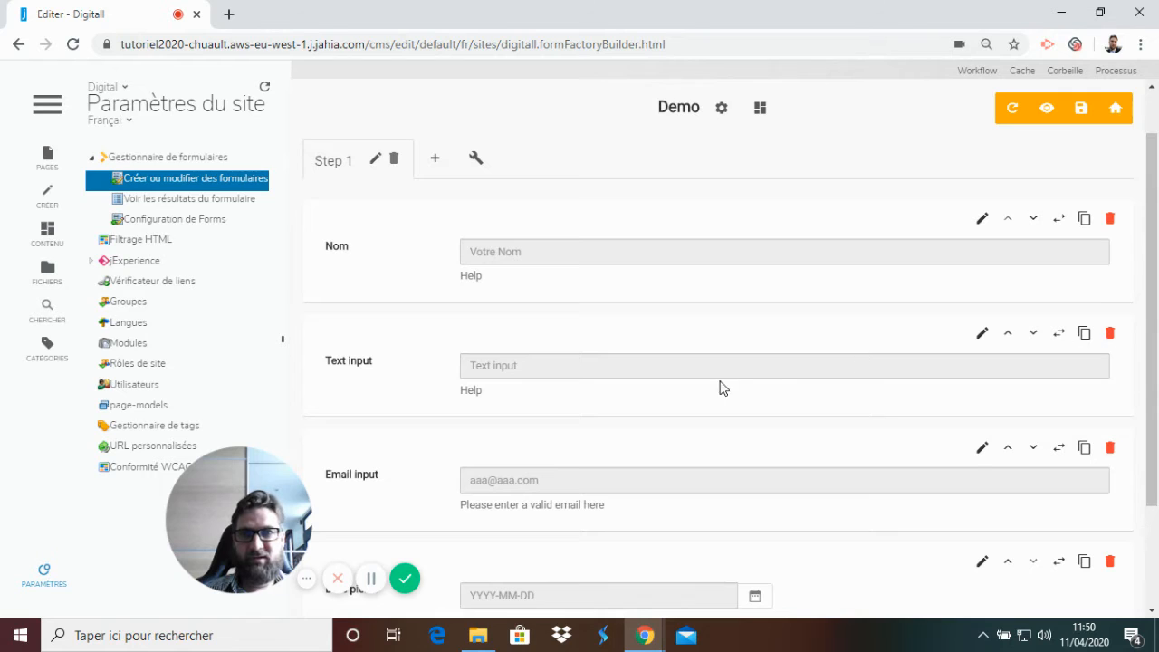
scroll(887, 352, "down", 3)
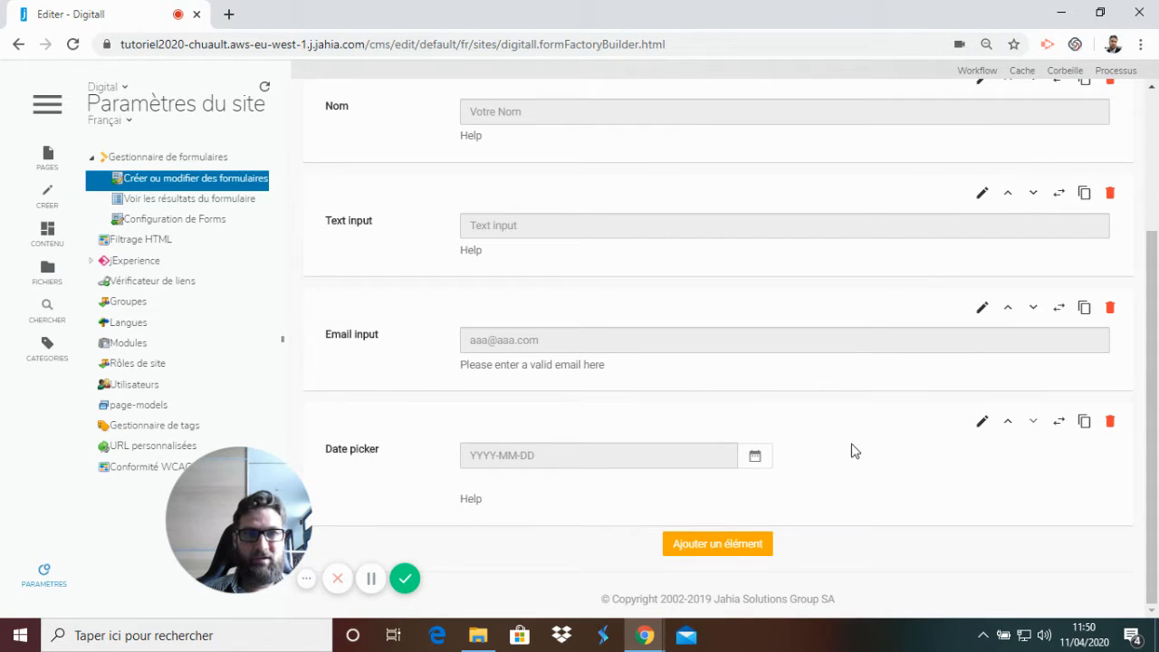
left_click(1011, 422)
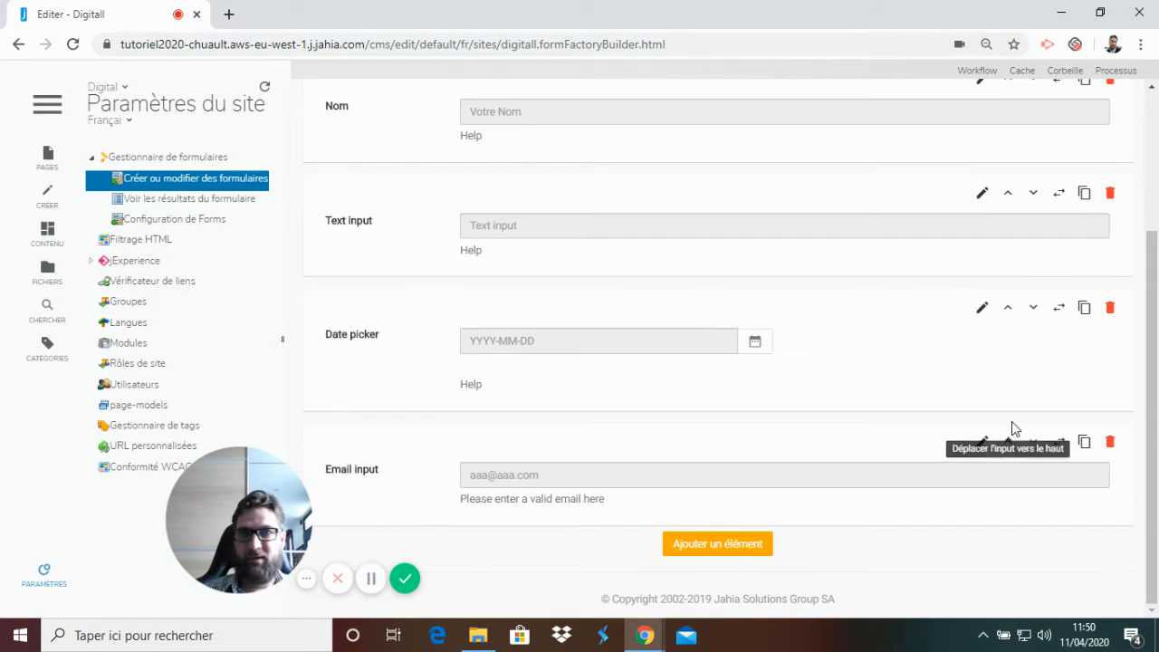
Step: Change the label of the text input below the Nom field to "Prénom"
scroll(589, 377, "up", 3)
scroll(633, 353, "down", 1)
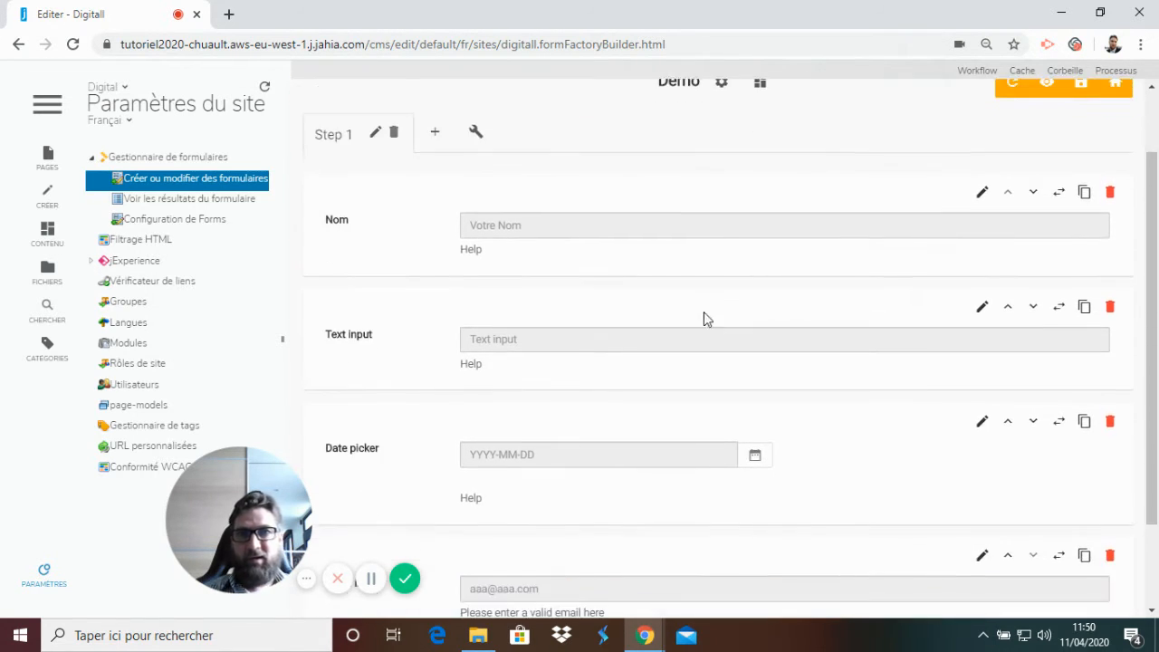
left_click(516, 331)
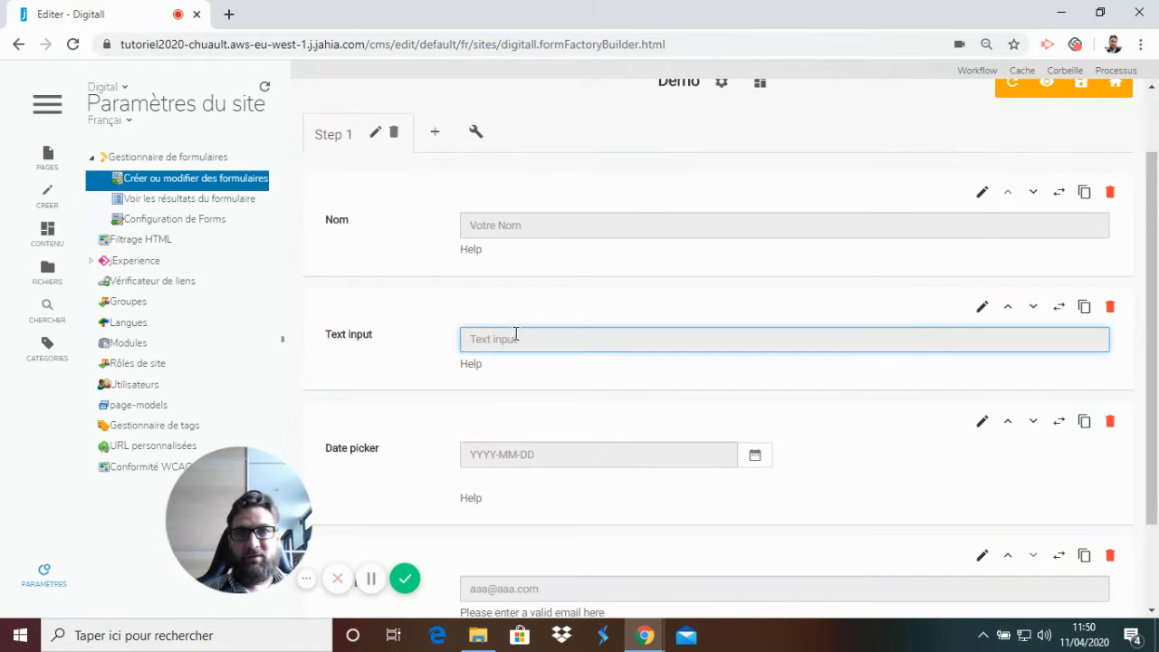
left_click(982, 306)
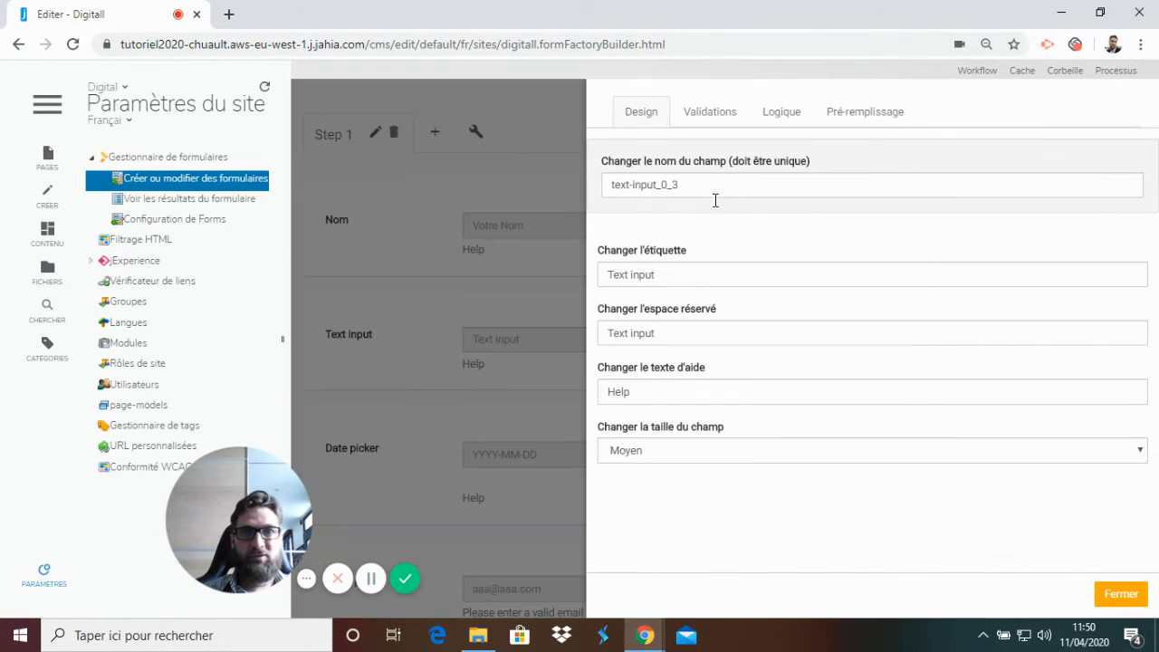
left_click(703, 271)
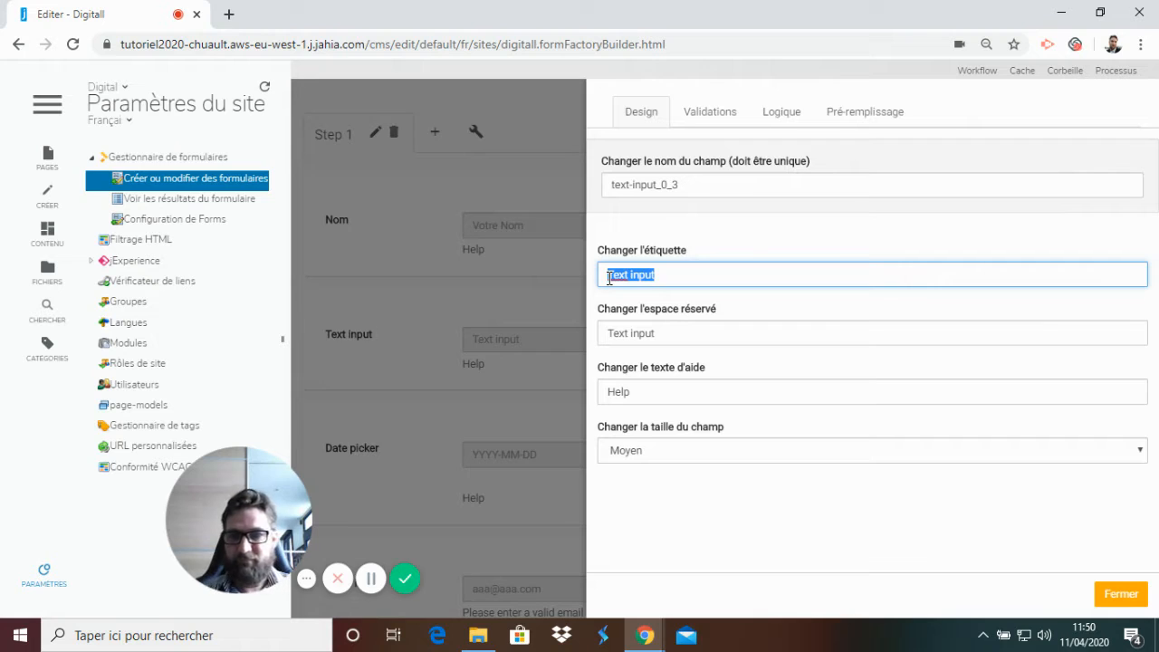
type("Prénom")
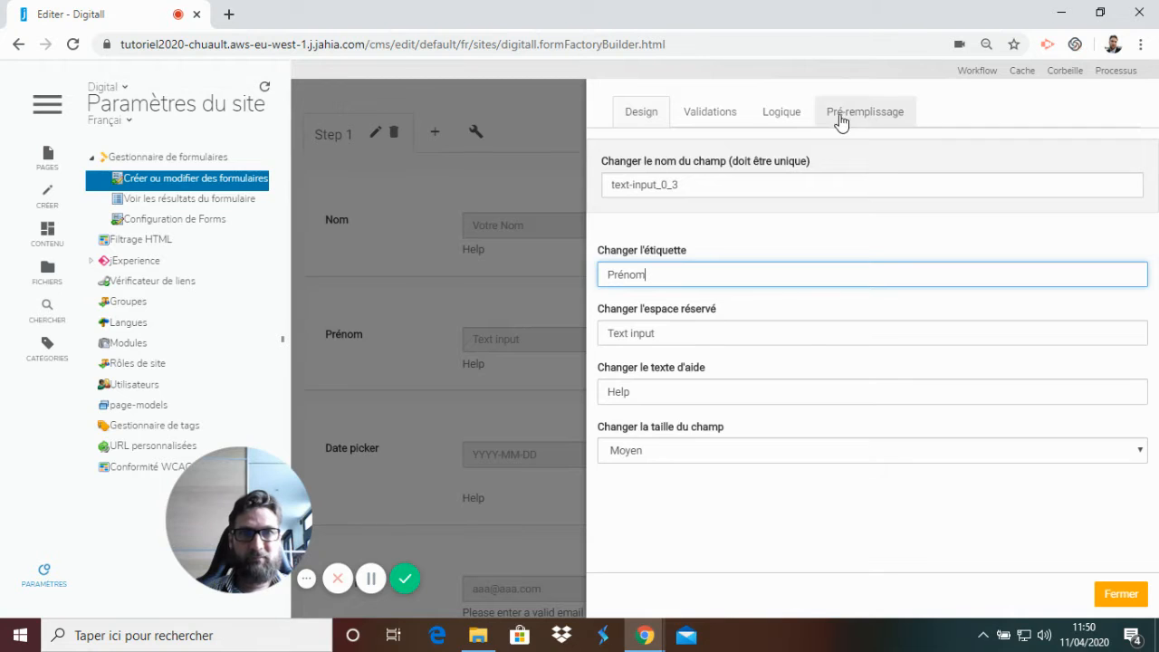
Step: Enable jExperience prefill for the Prénom field with the "First name" profile property, hiding the field when the property is known
left_click(885, 112)
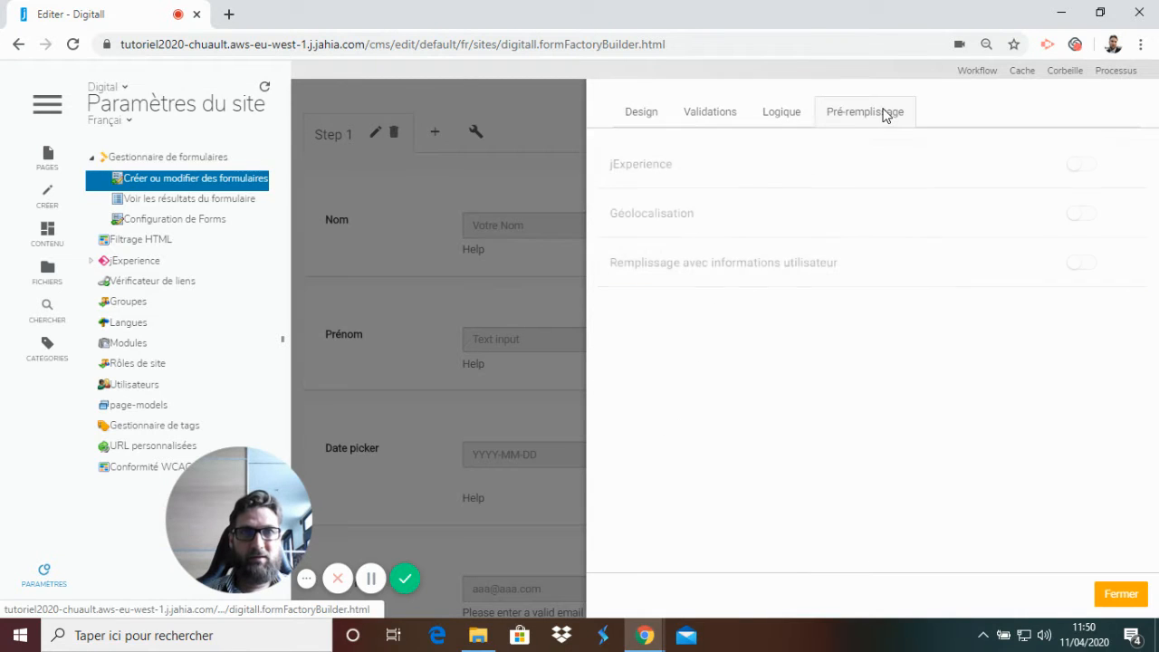
left_click(1080, 165)
left_click(948, 214)
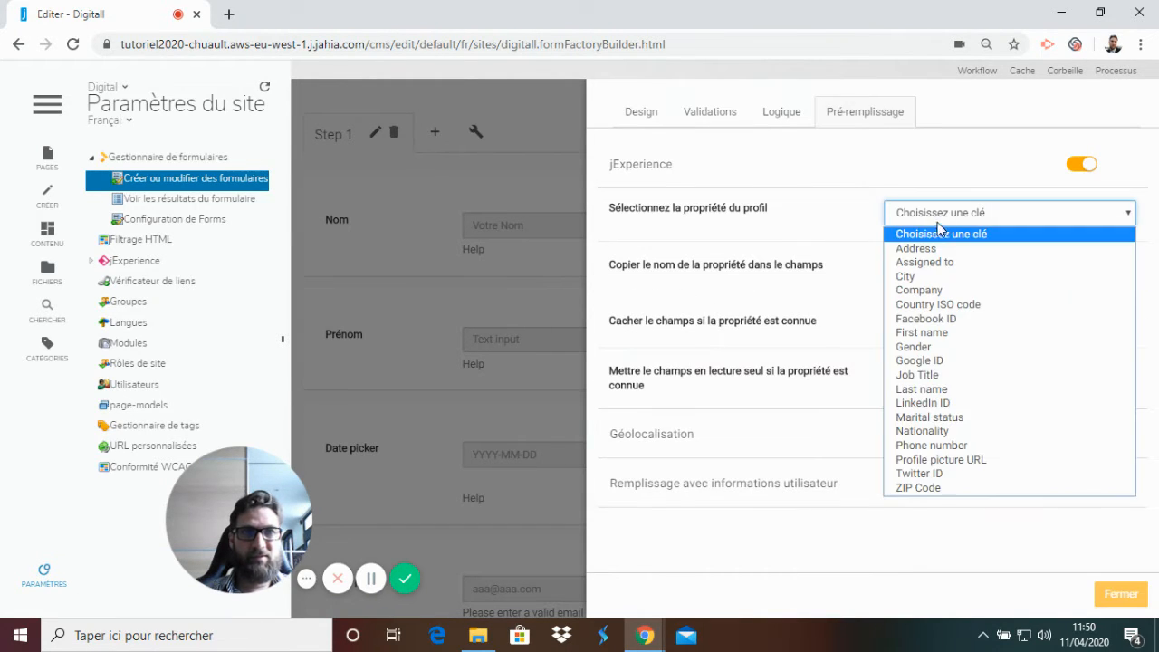
left_click(945, 333)
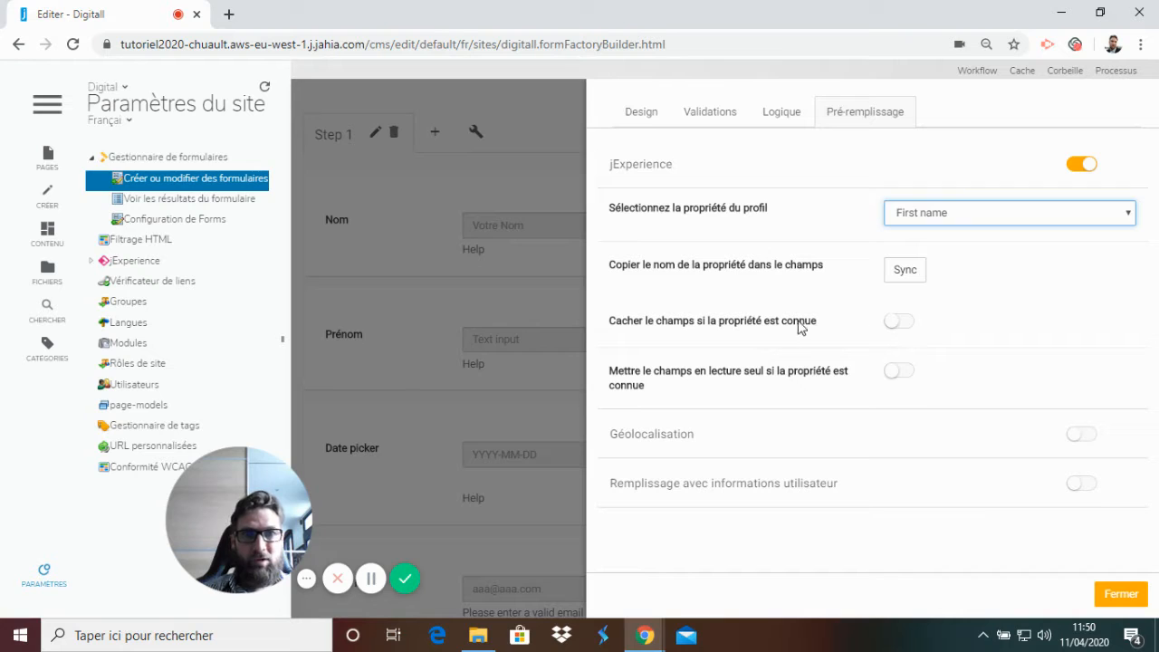
left_click(910, 326)
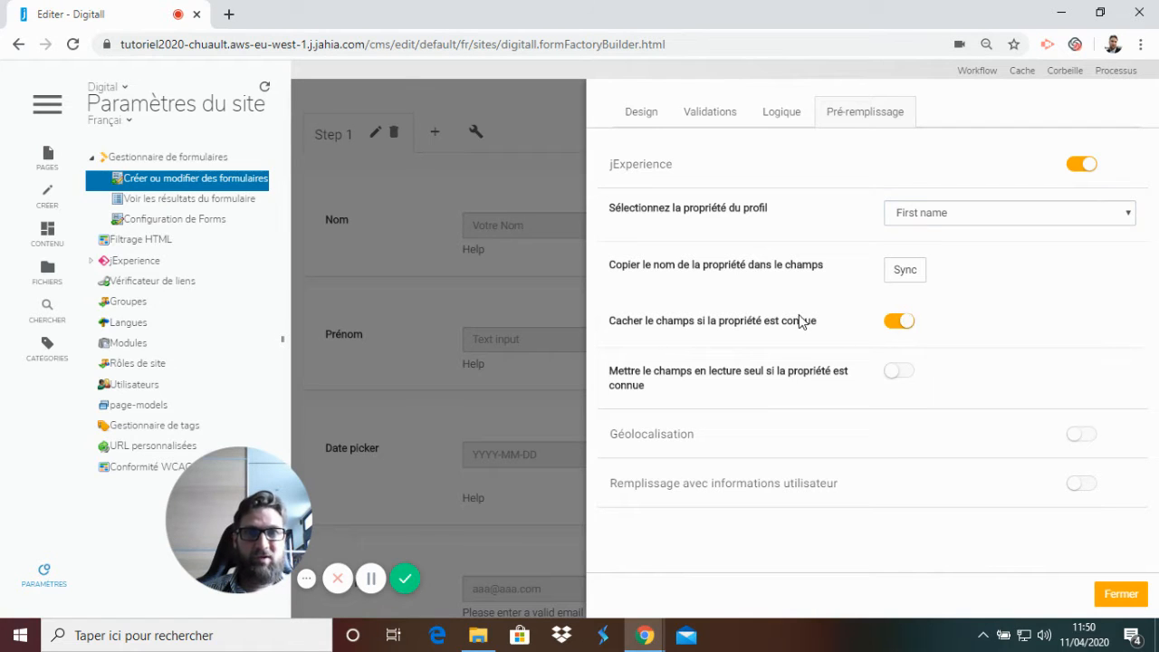
left_click(1123, 596)
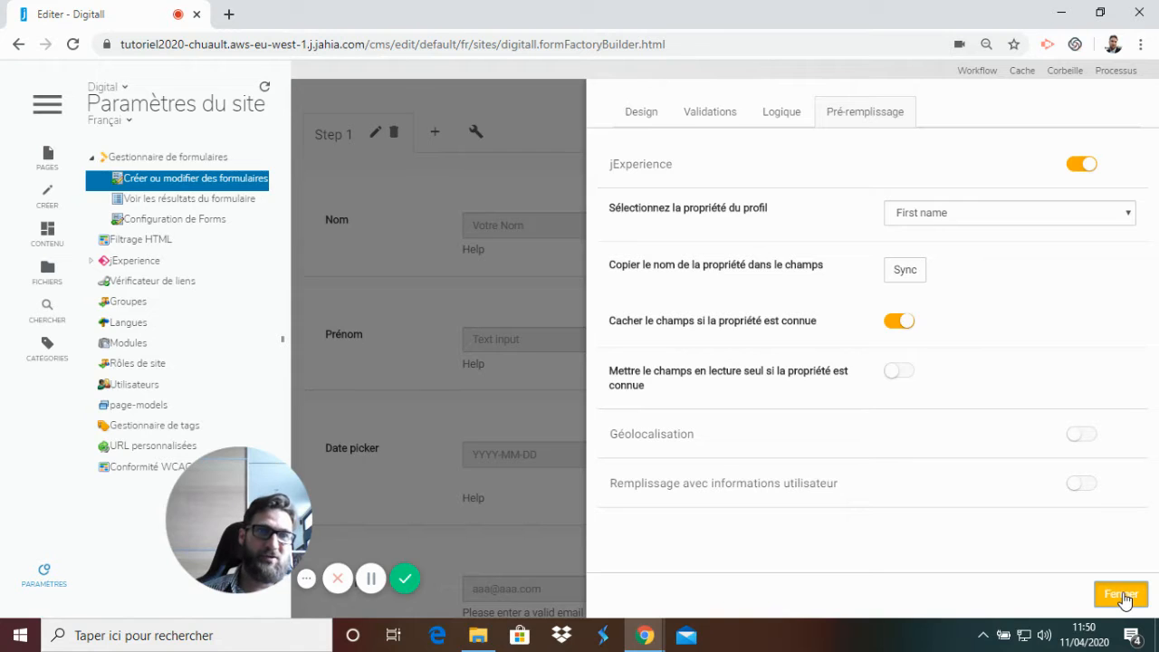
left_click(1121, 595)
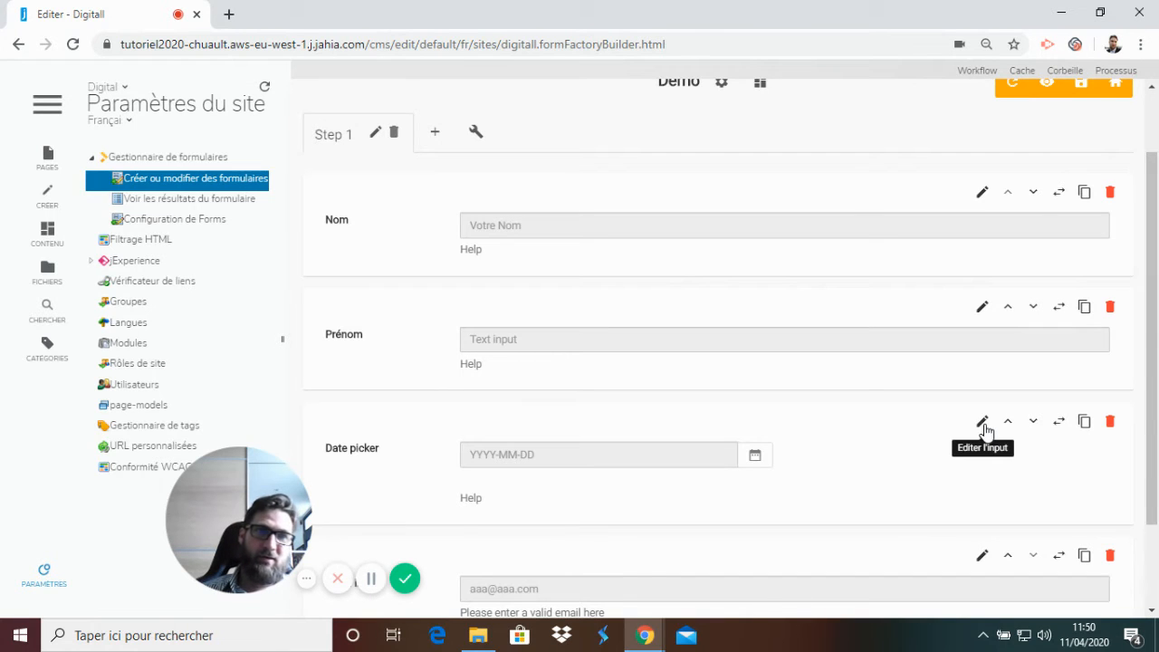
Step: Change the date picker's label to "Date de naissance"
left_click(983, 424)
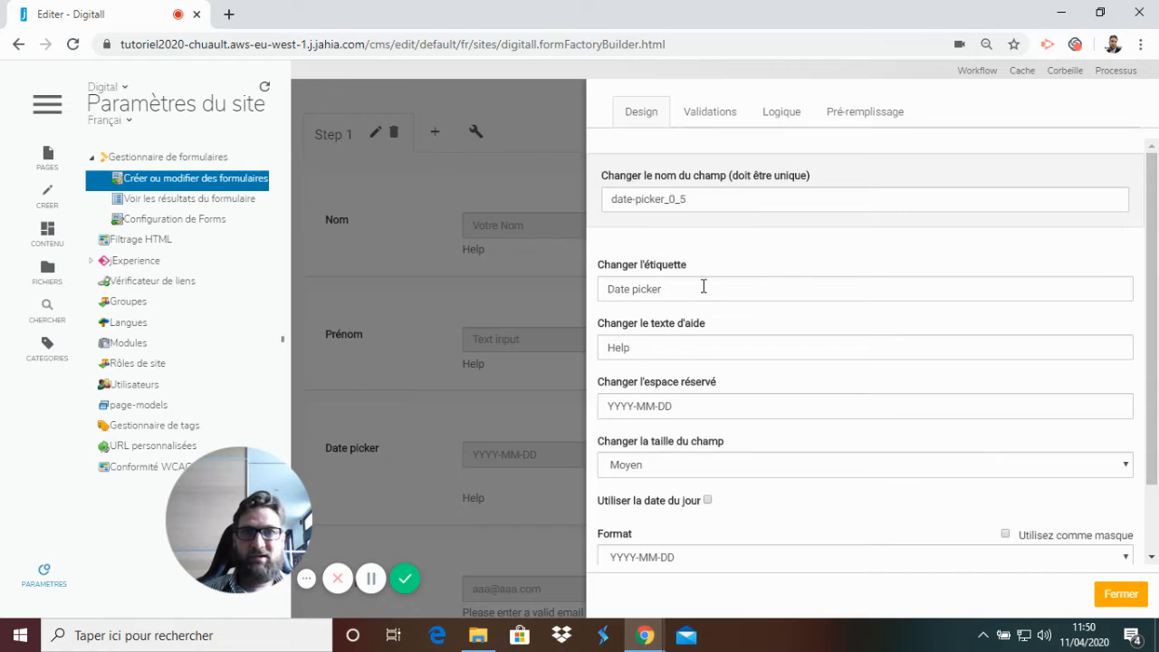
left_click_drag(704, 286, 575, 259)
type("Da")
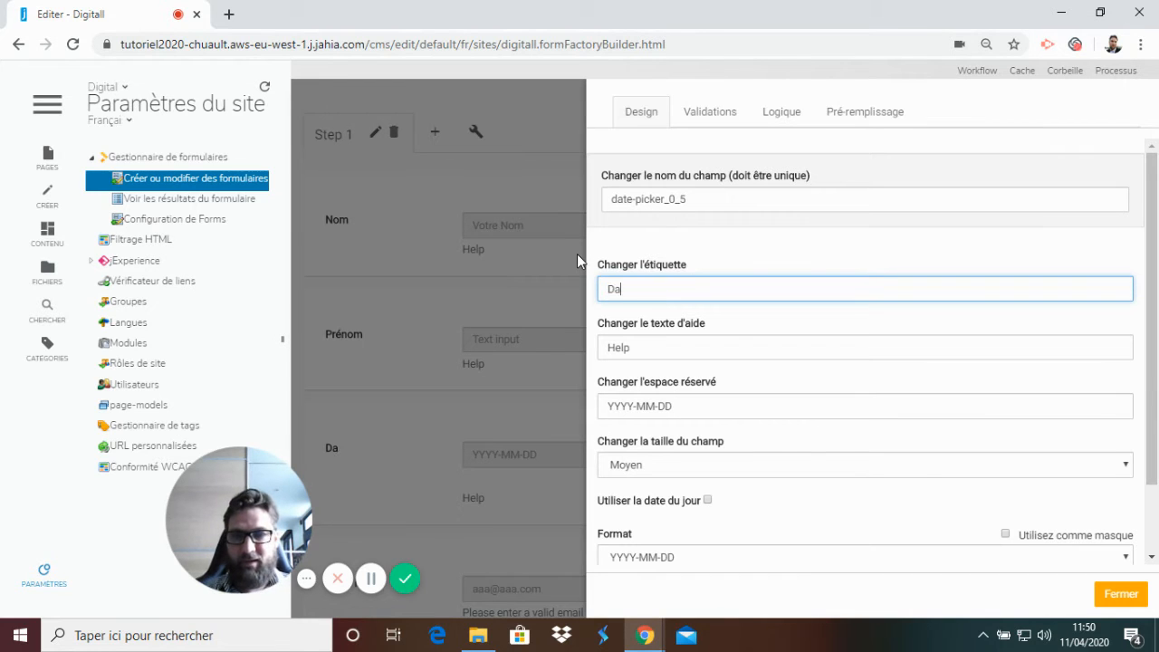
type("te de n")
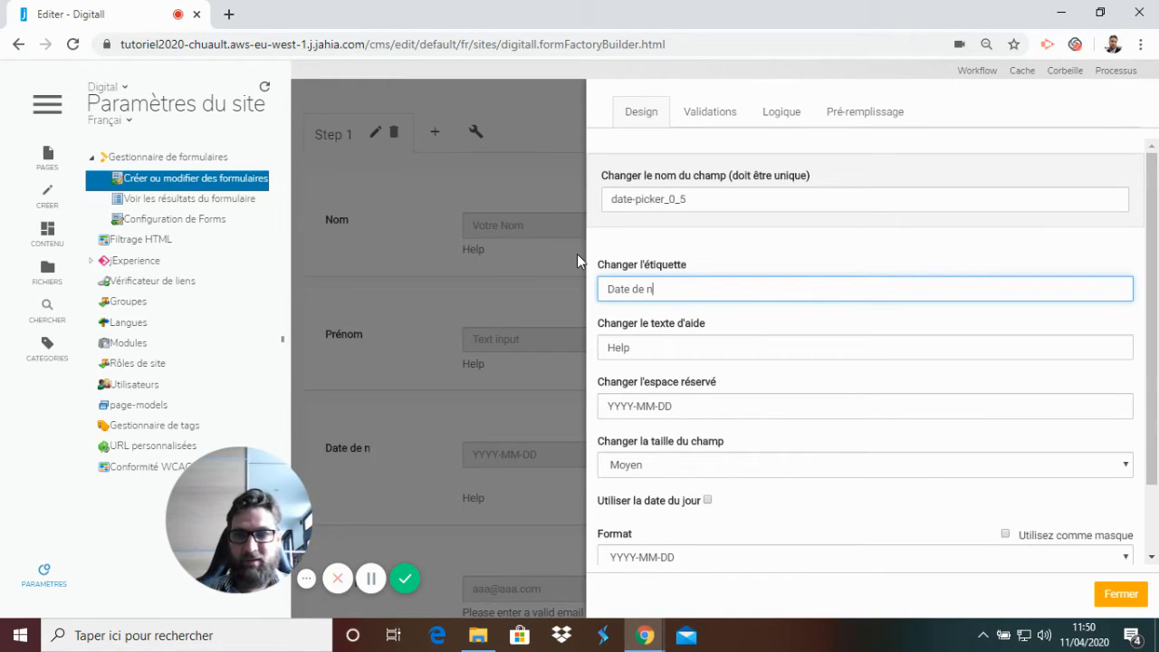
type("aissance")
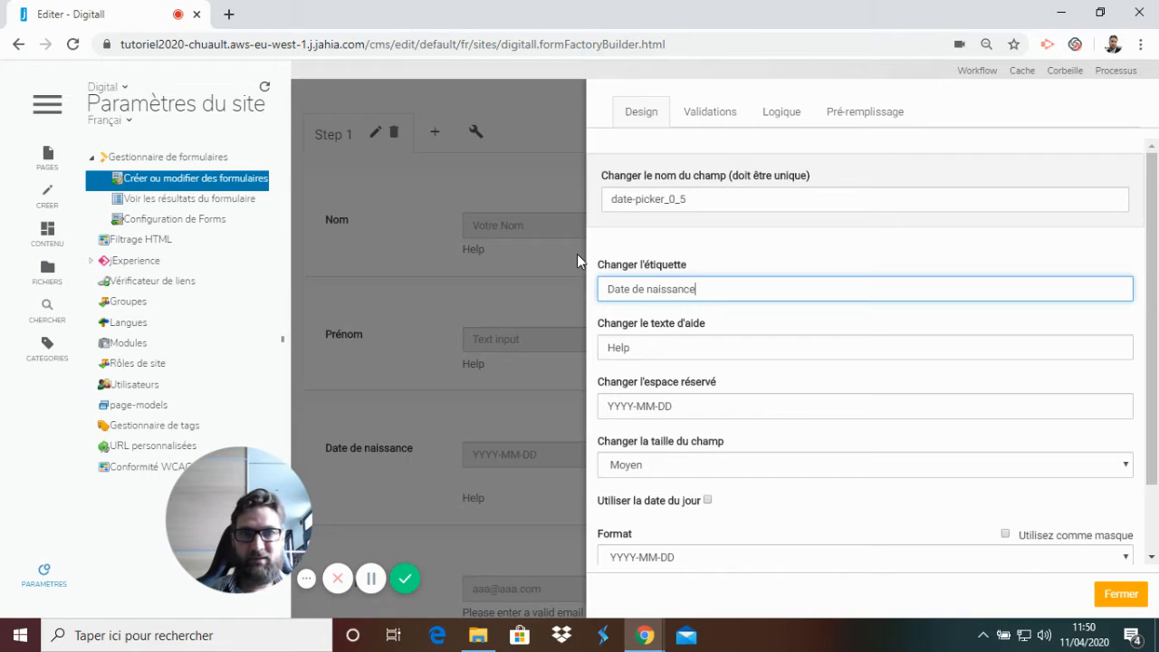
Step: Set the Date de naissance field's format to DD/MM/YYYY and its placeholder to "JJ/MM/AAAA"
left_click(705, 407)
left_click_drag(705, 407, 554, 395)
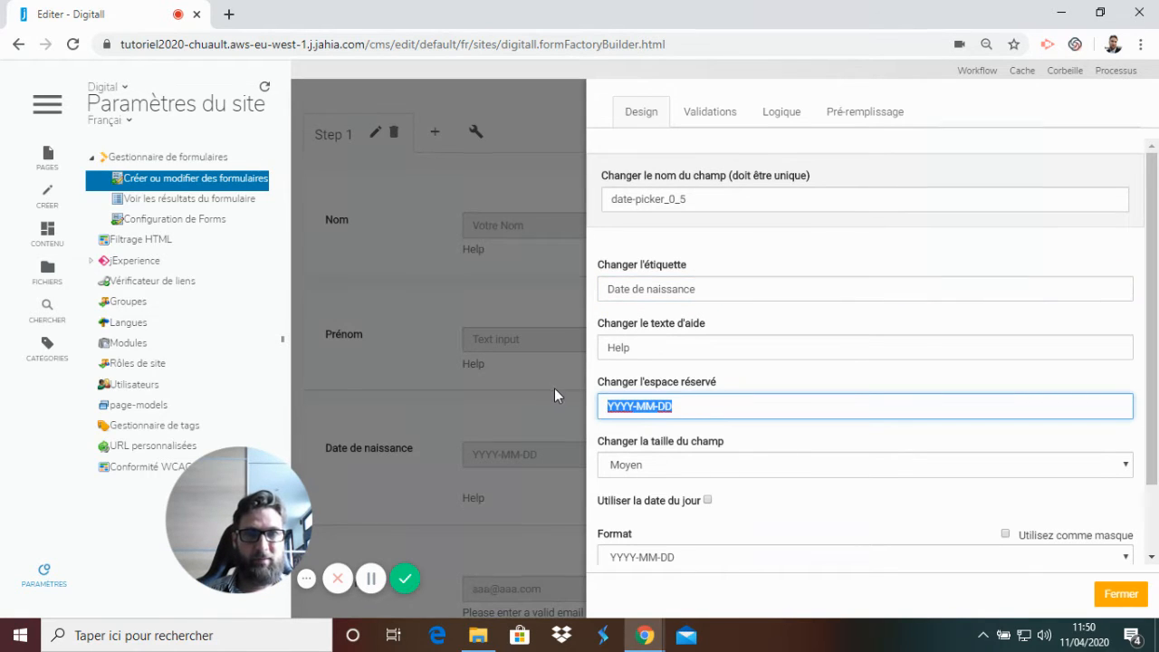
left_click(1120, 557)
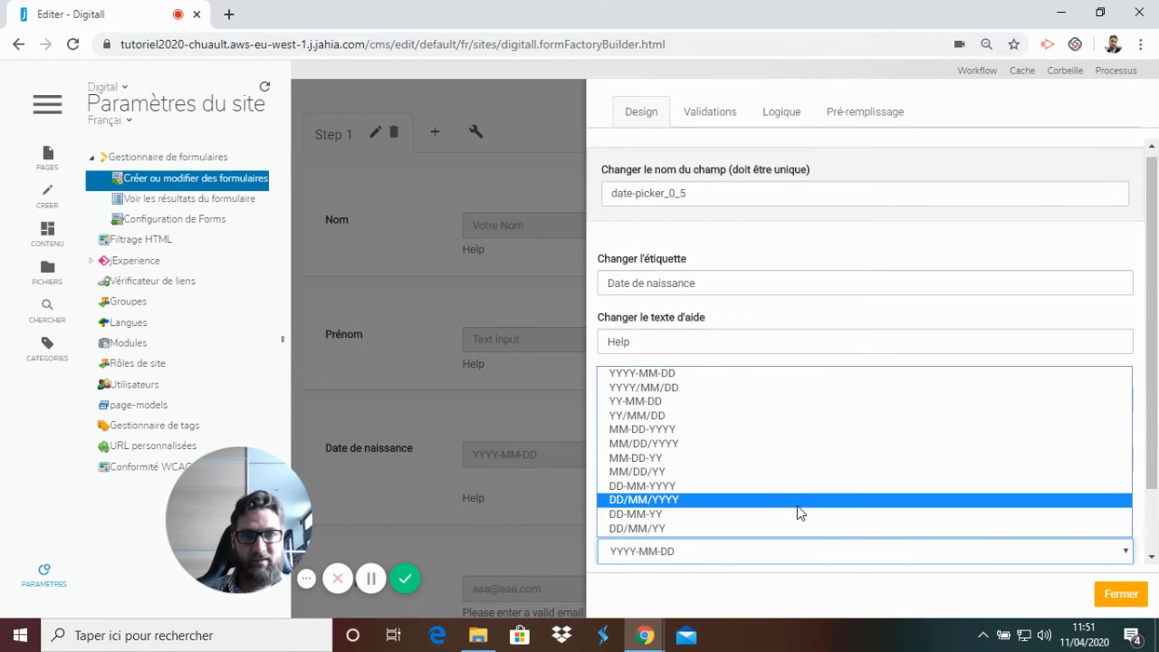
left_click(661, 501)
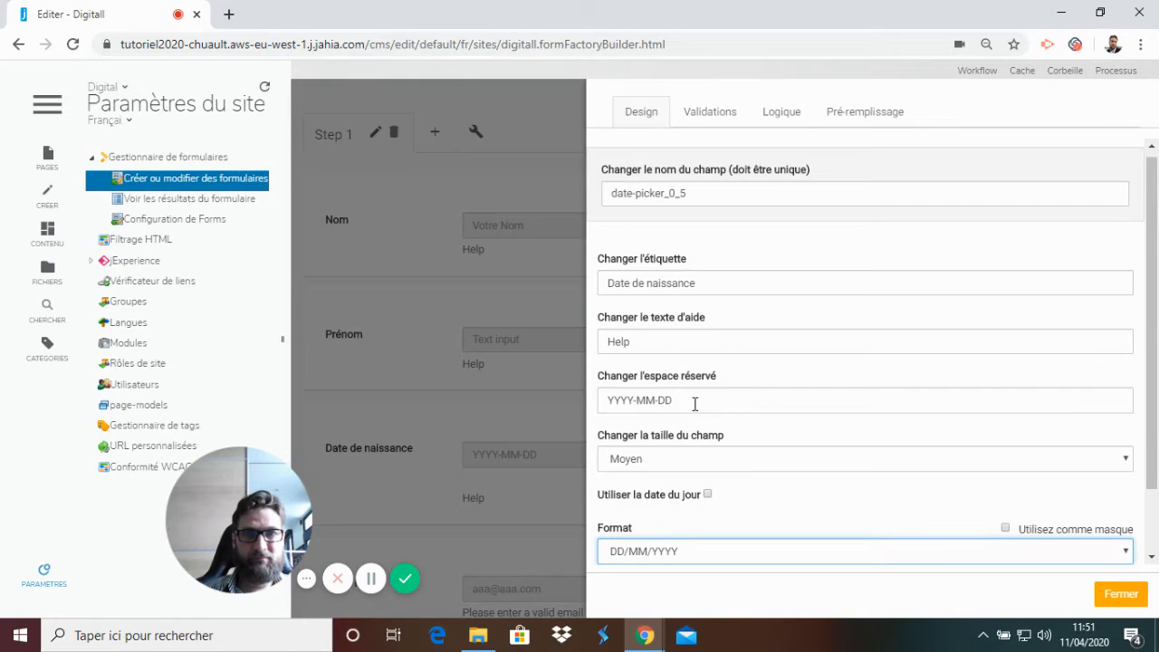
left_click_drag(694, 404, 592, 388)
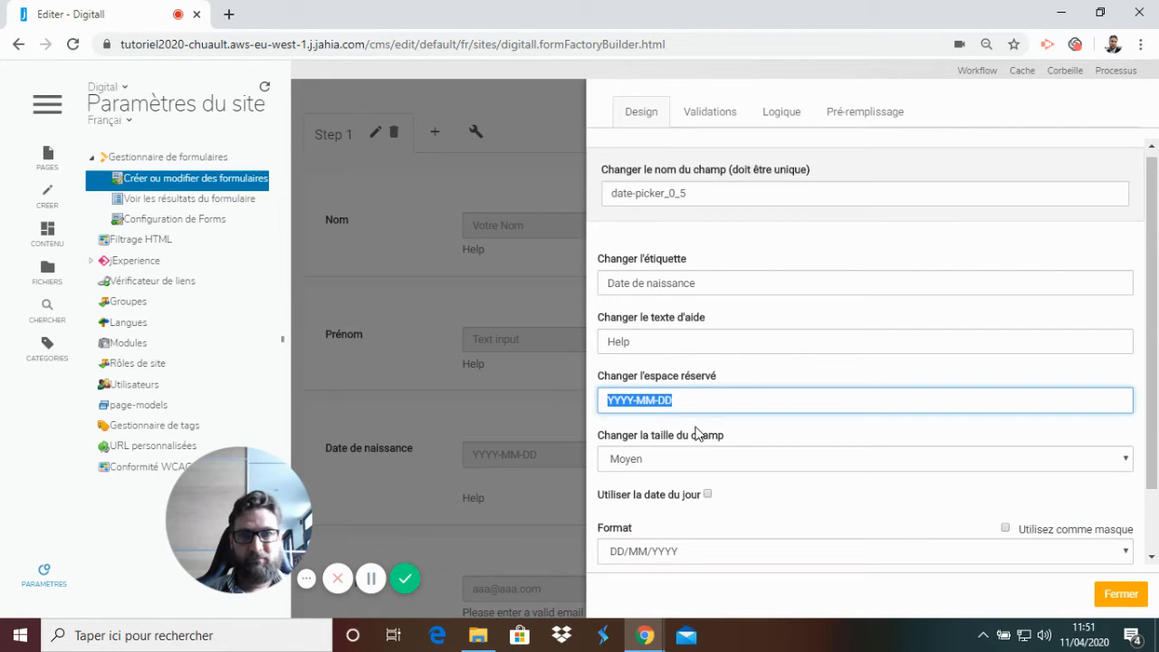
type("DD")
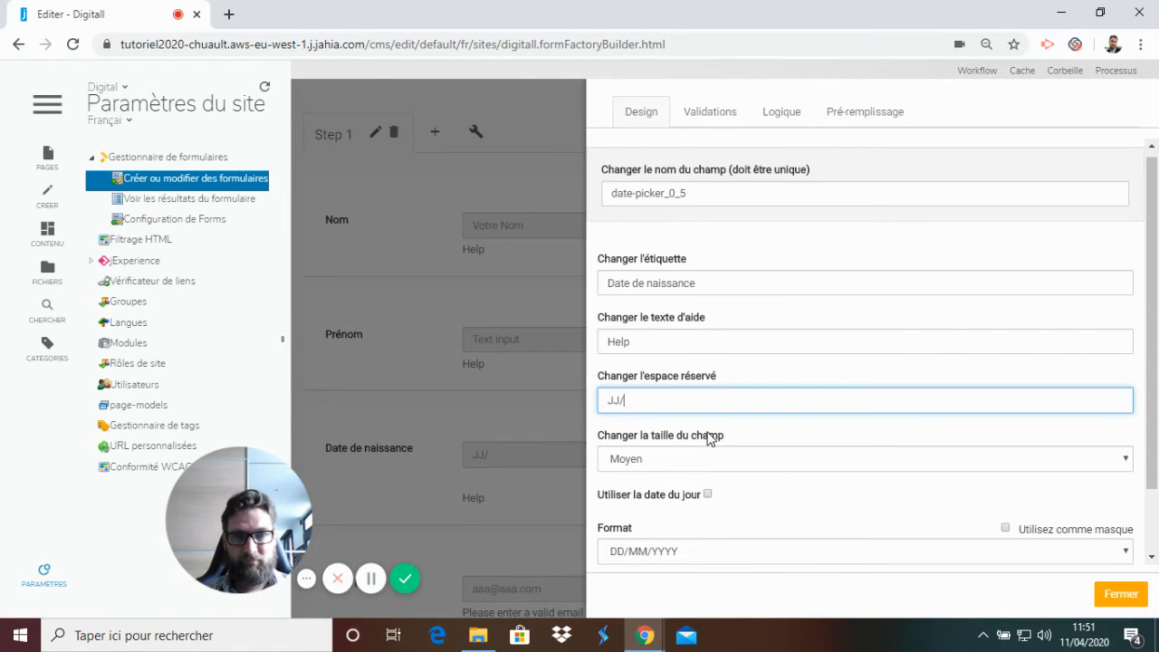
type("MM/AAAA")
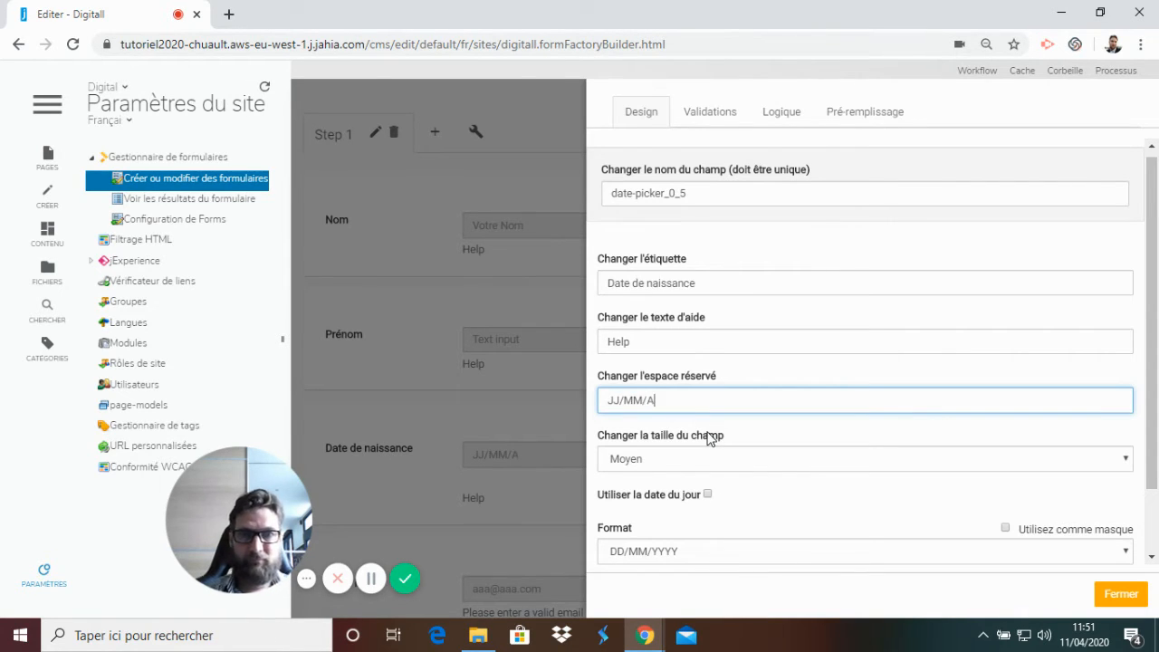
left_click(1130, 594)
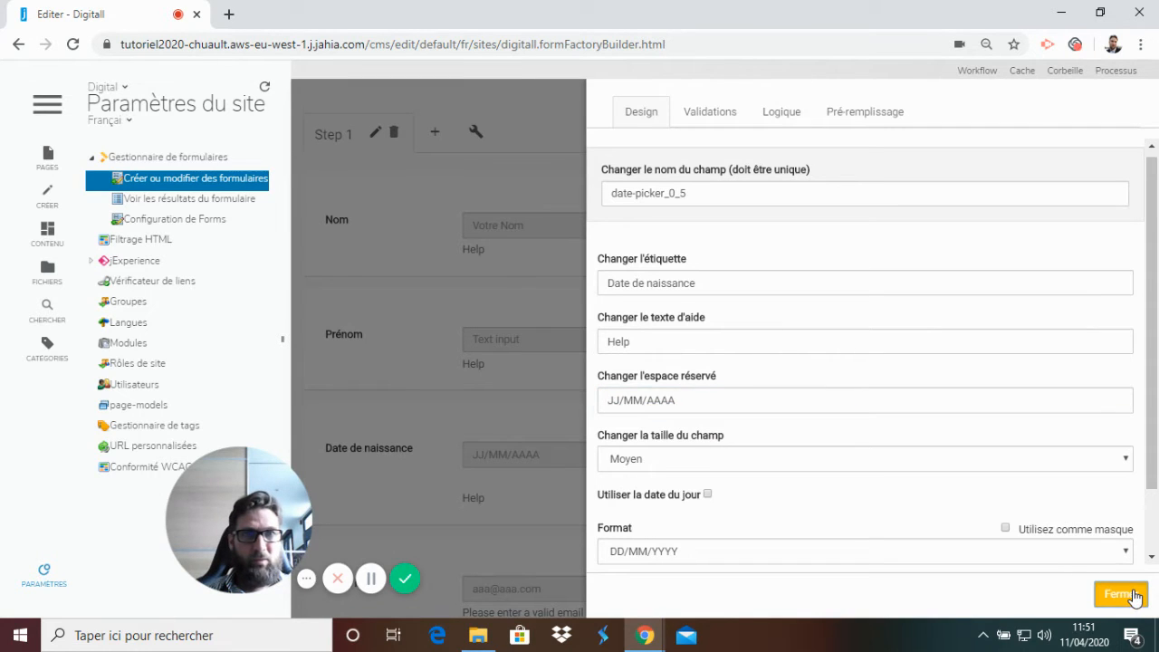
Step: Enable jExperience prefill for the Date de naissance field with the "Birth Date" profile property
left_click(885, 116)
left_click(1082, 167)
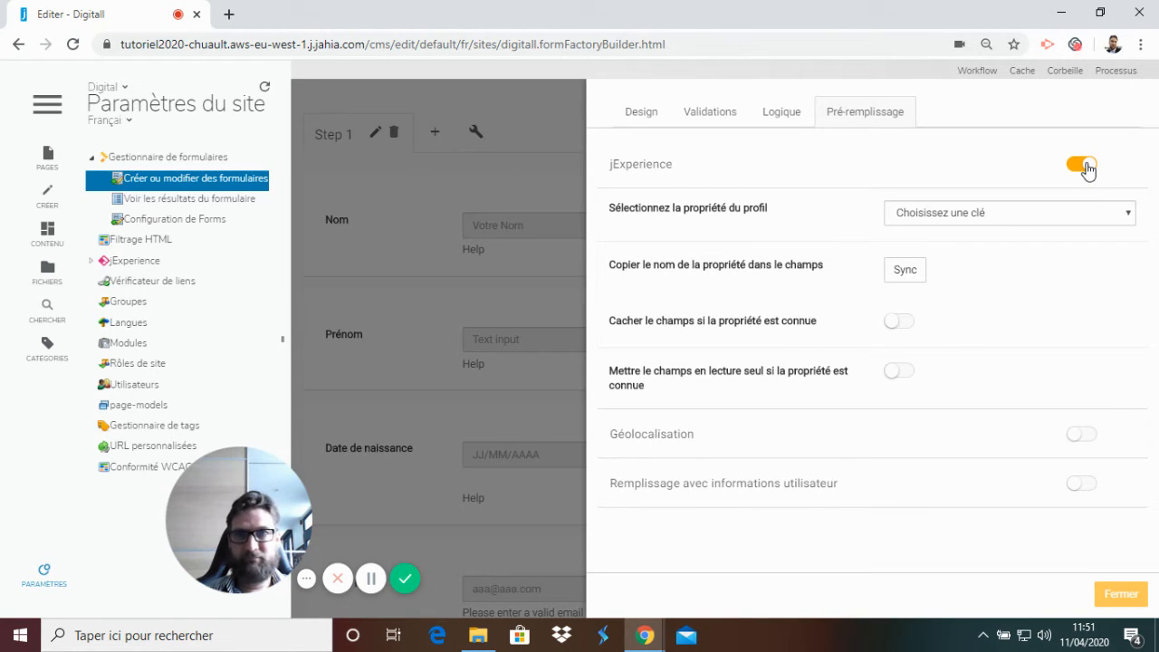
left_click(955, 217)
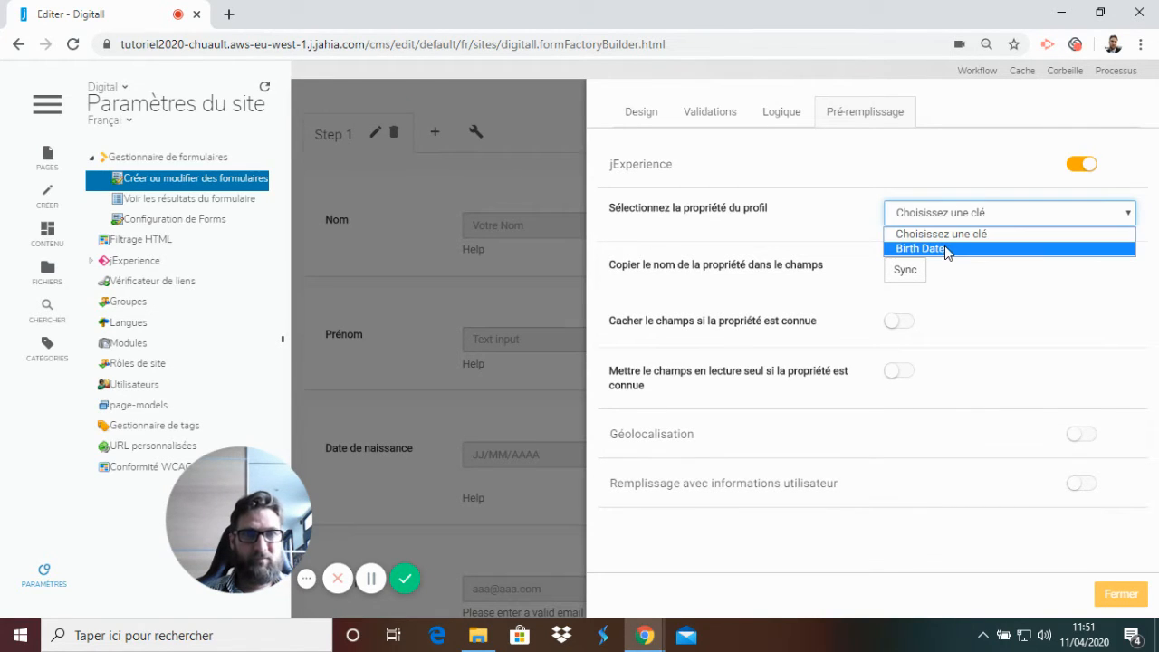
left_click(945, 247)
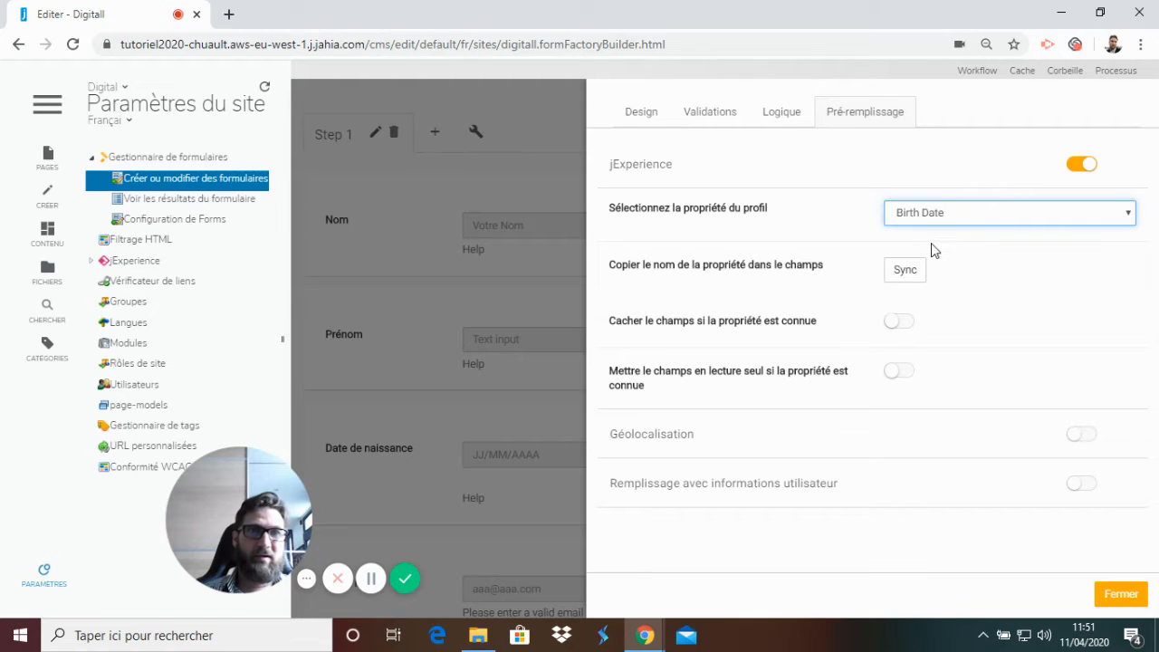
left_click(902, 322)
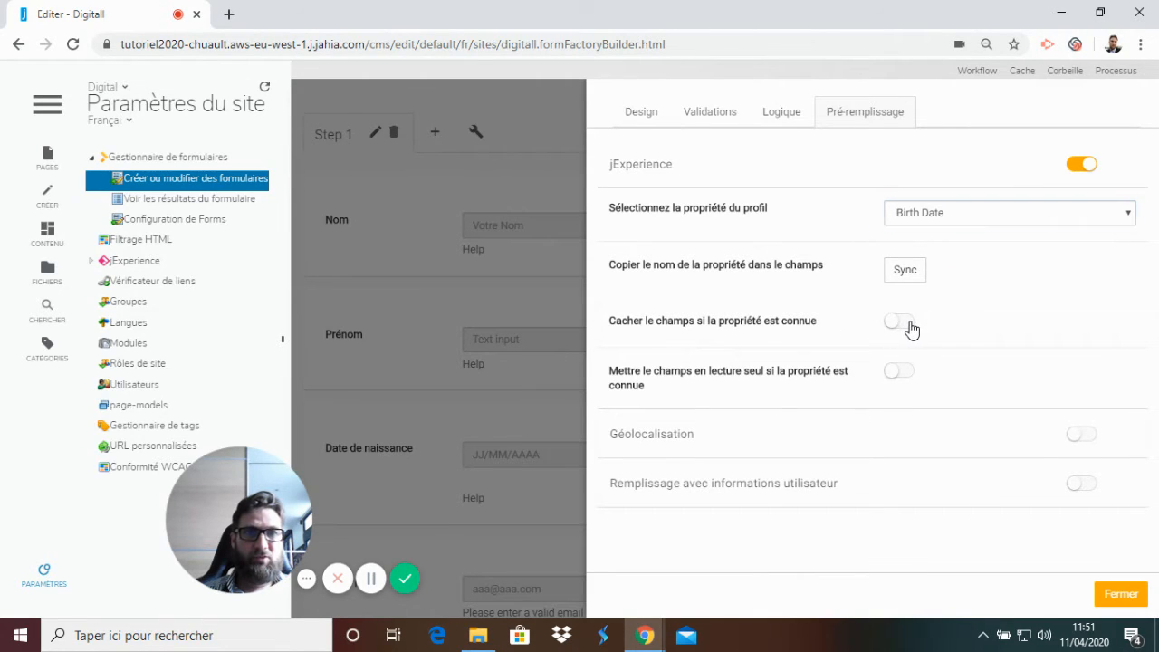
left_click(1121, 594)
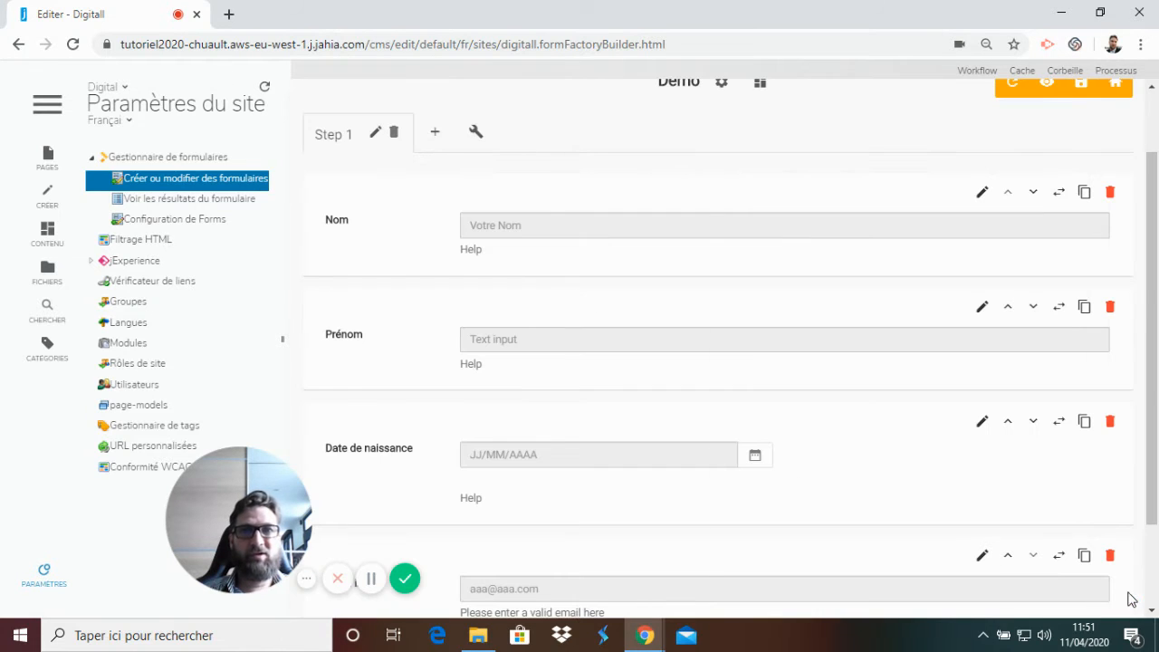
Step: Switch the Prénom field's jExperience prefill from hiding the field to making it read-only when the property is known
left_click(983, 306)
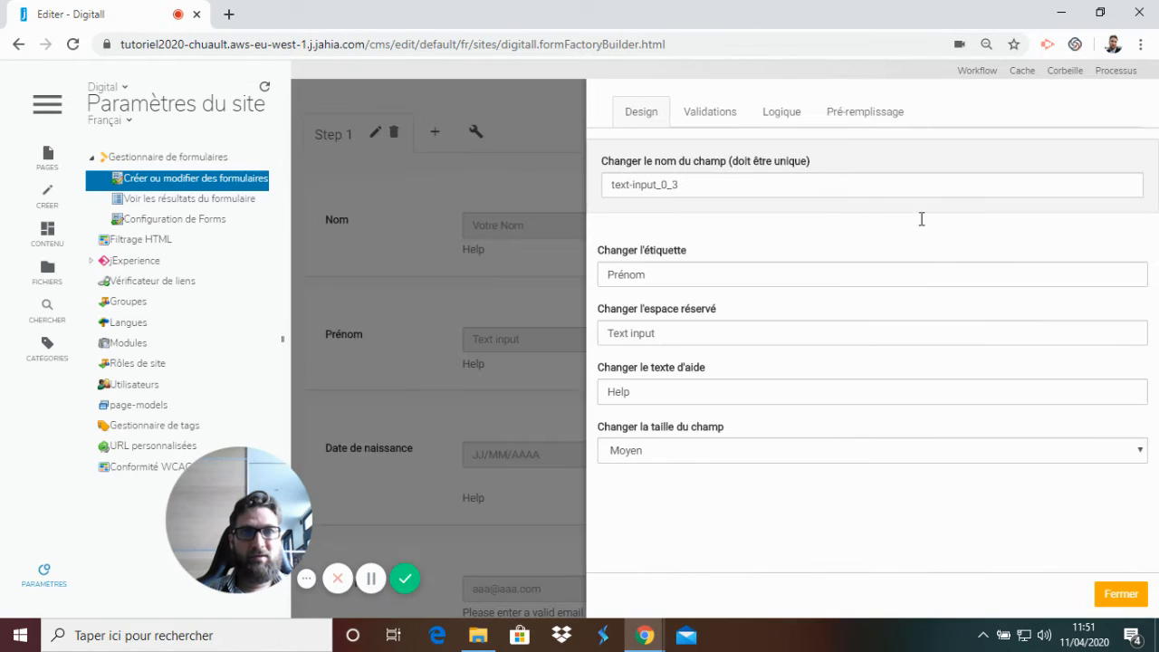
left_click(845, 113)
left_click(637, 166)
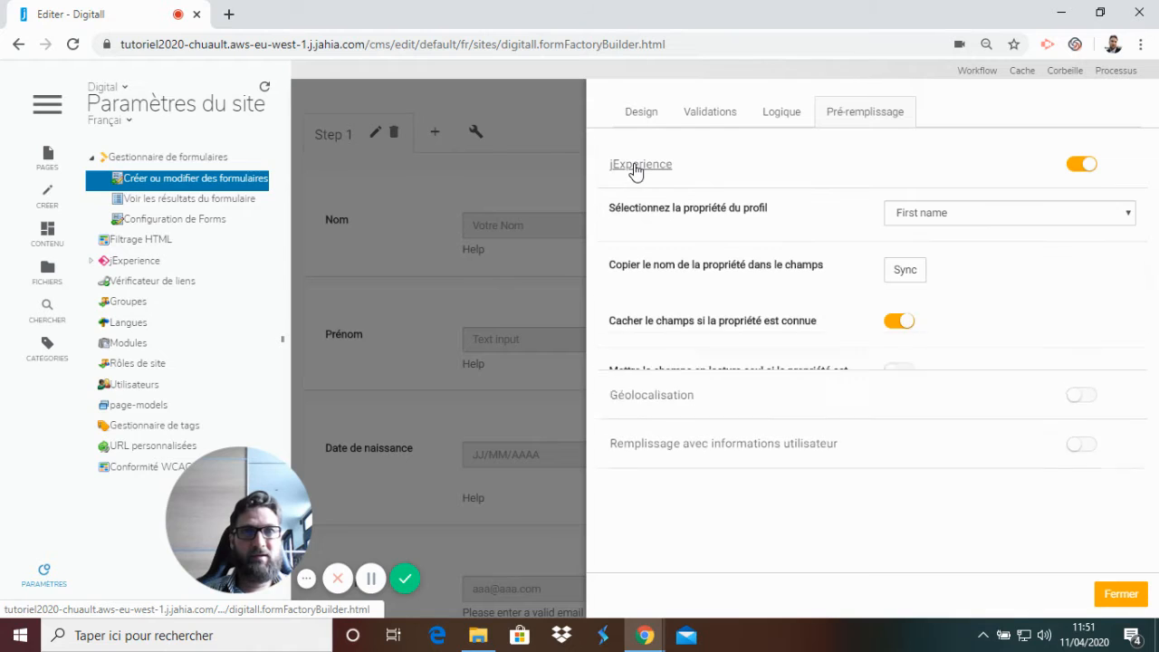
left_click(897, 324)
left_click(905, 371)
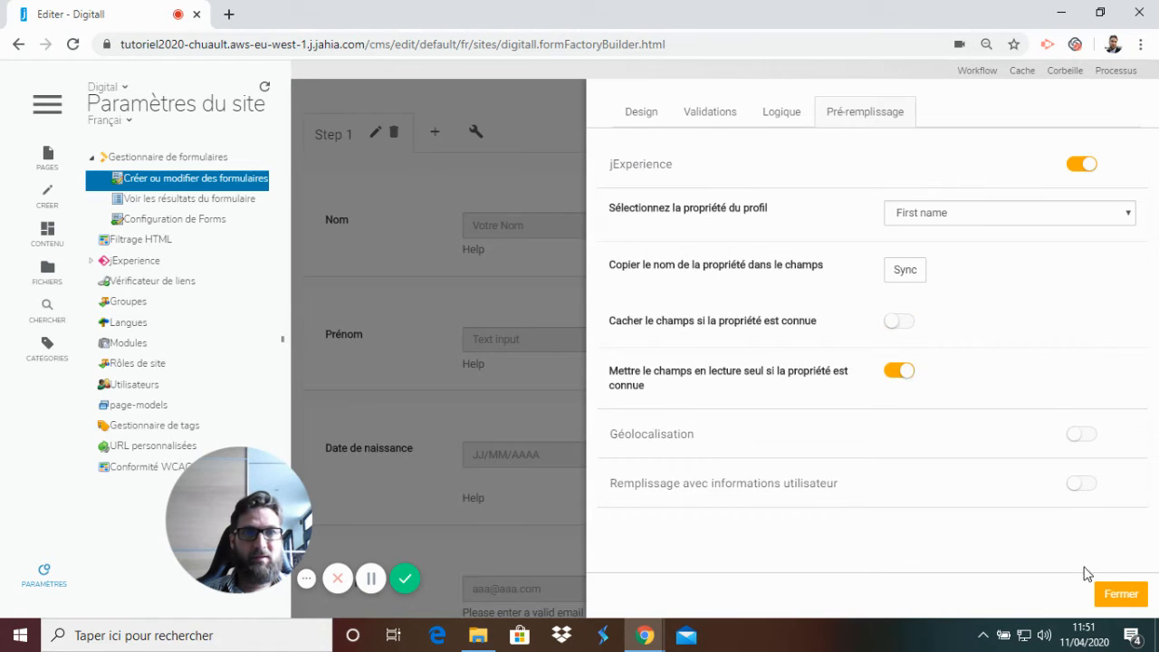
left_click(1120, 595)
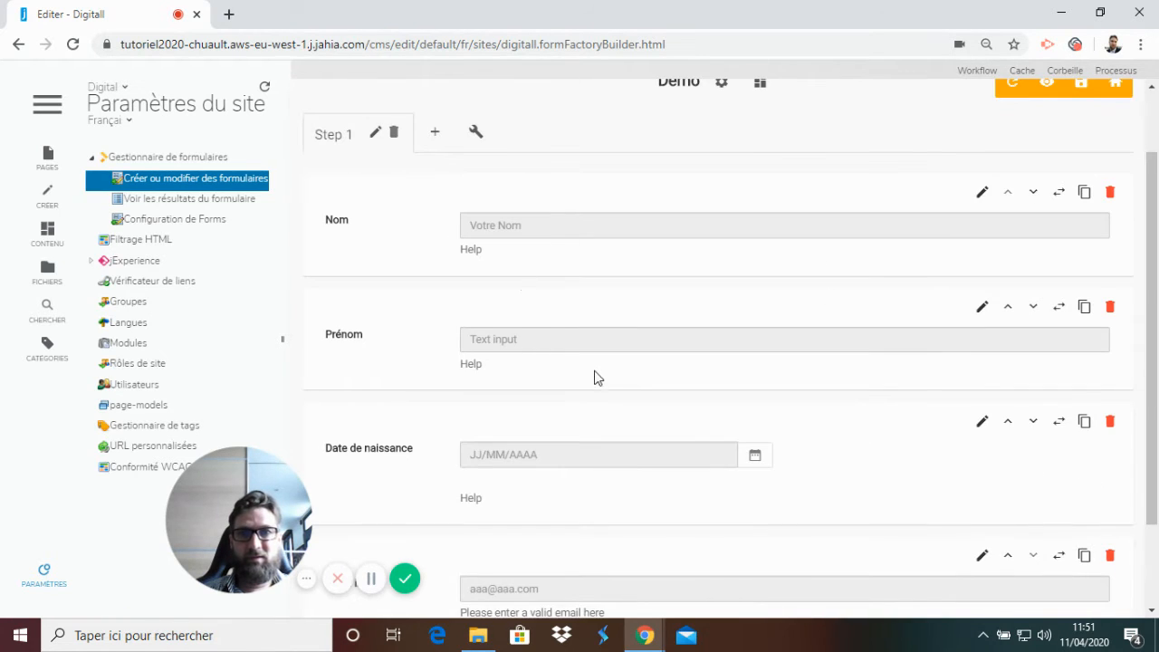
Step: Change the email input's label to "Email"
scroll(597, 378, "down", 2)
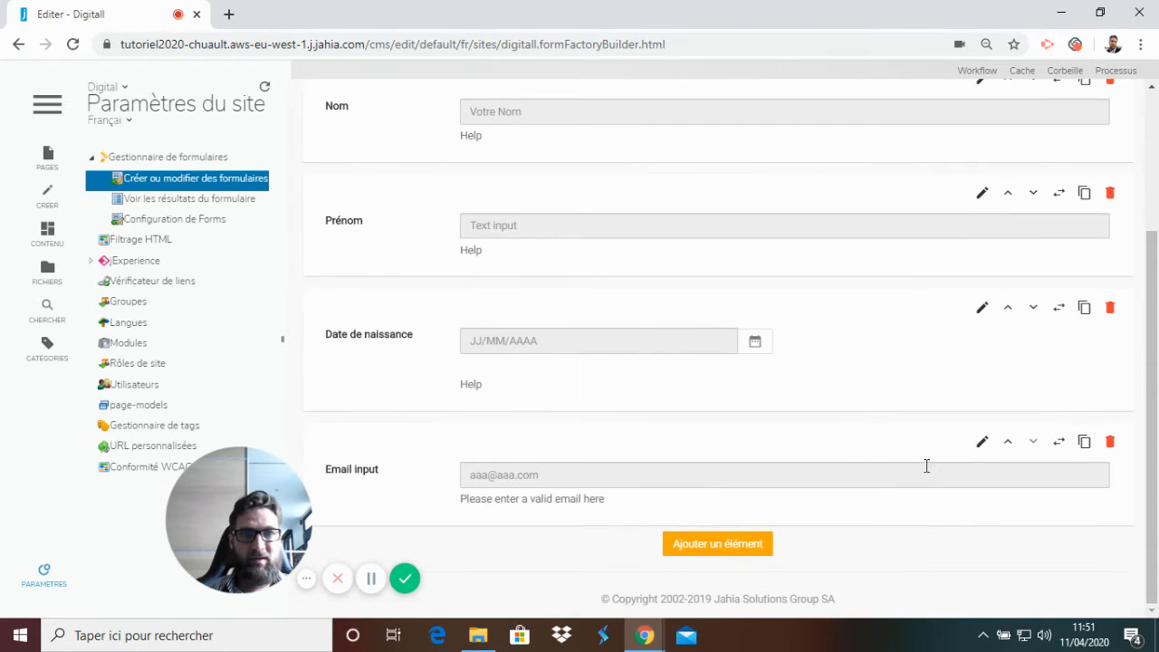
left_click(982, 441)
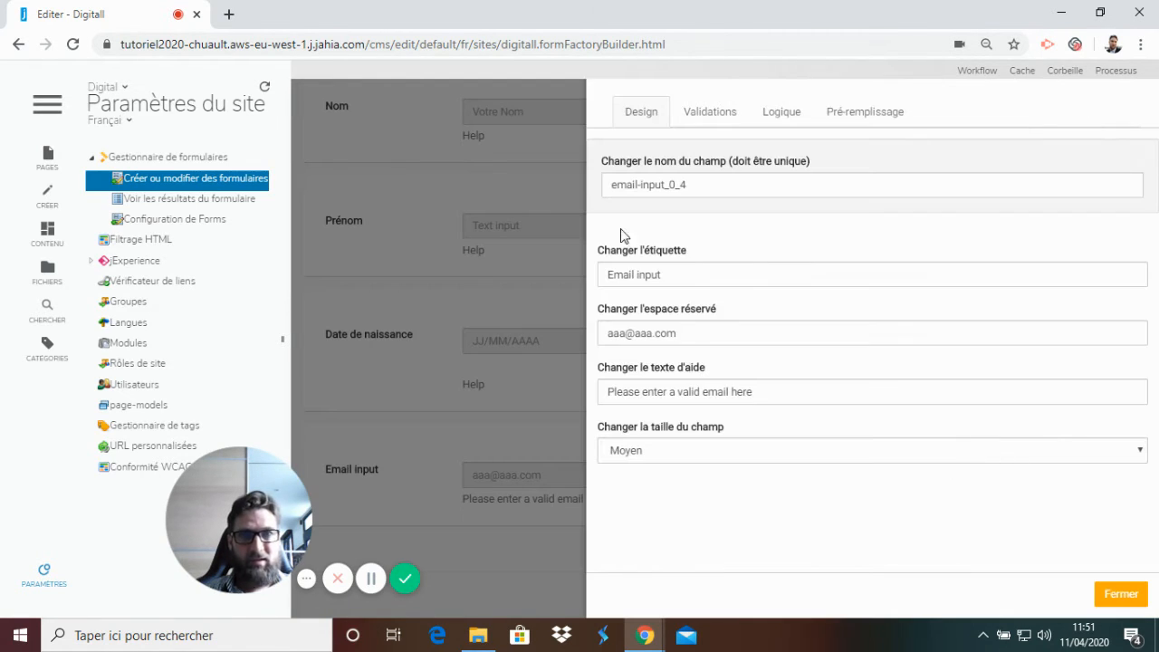
left_click(706, 274)
left_click_drag(706, 275, 603, 286)
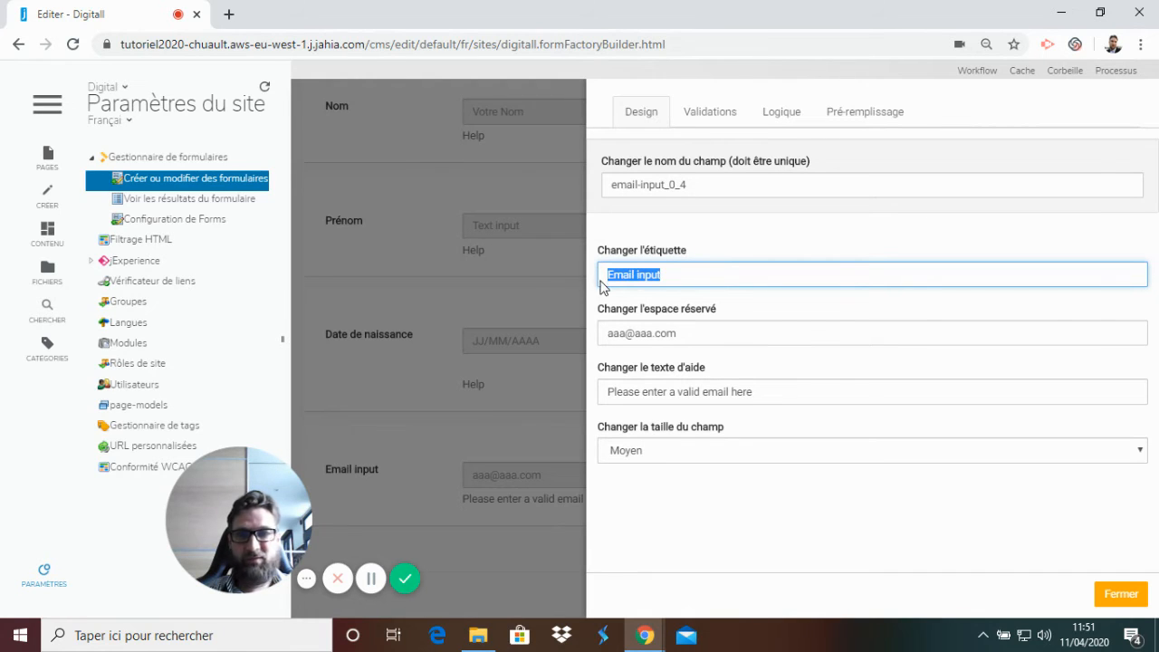
type("Email")
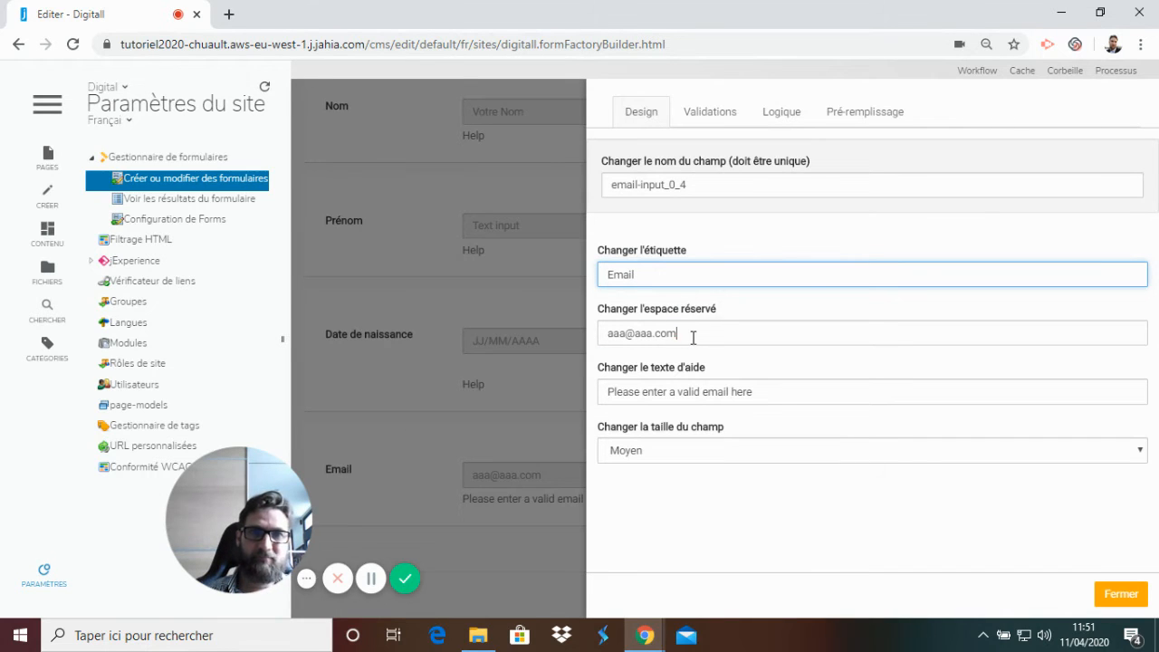
Step: Enable jExperience prefill for the Email field with the "Email" profile property and close the field's settings
left_click(693, 335)
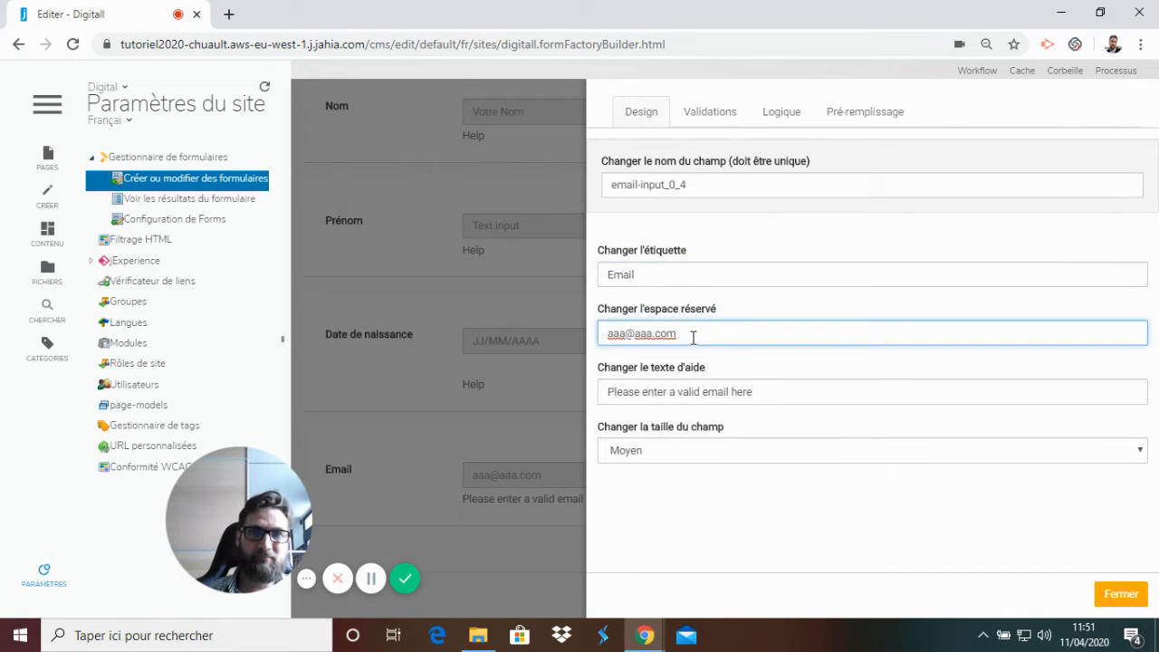
left_click(872, 117)
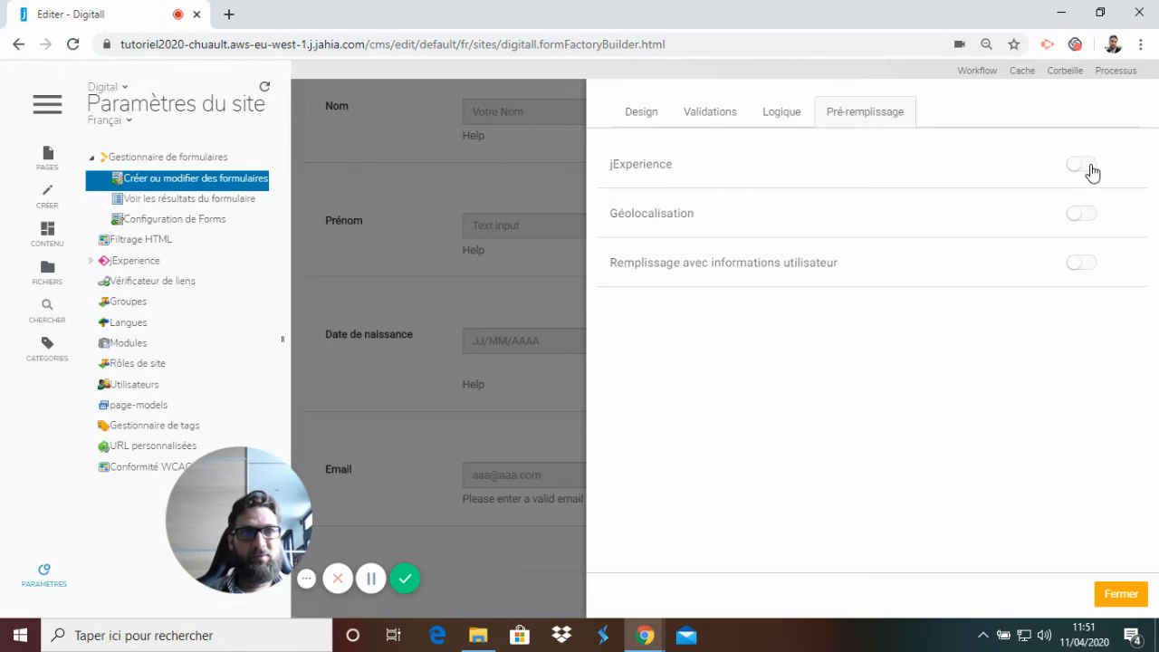
left_click(1090, 166)
left_click(955, 217)
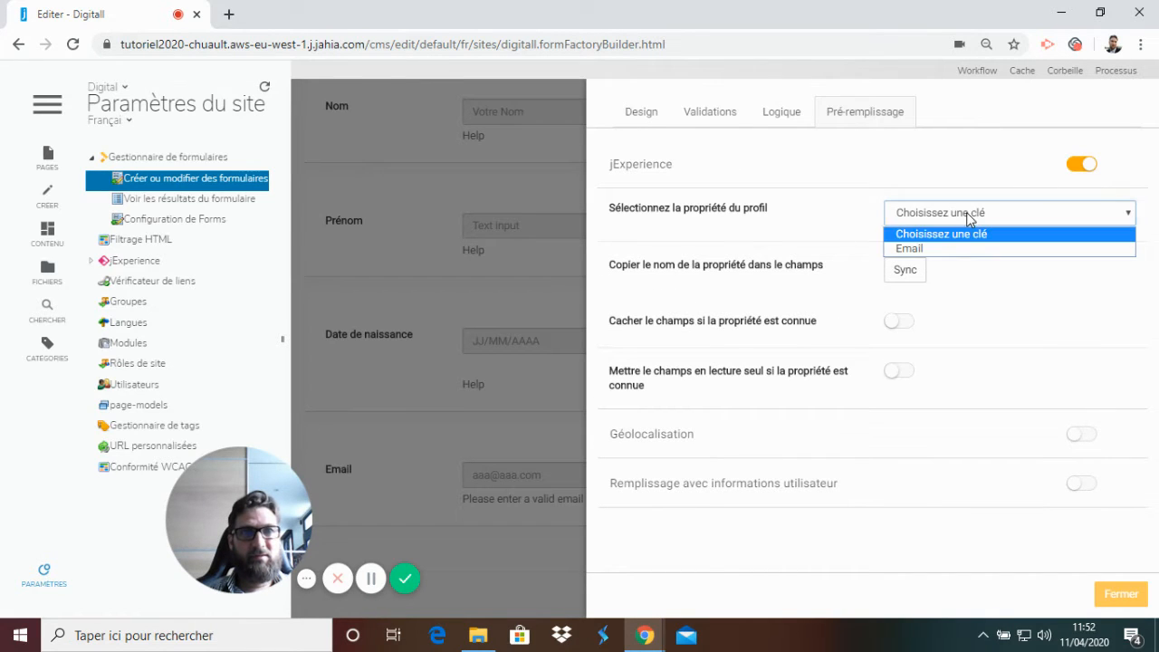
left_click(933, 246)
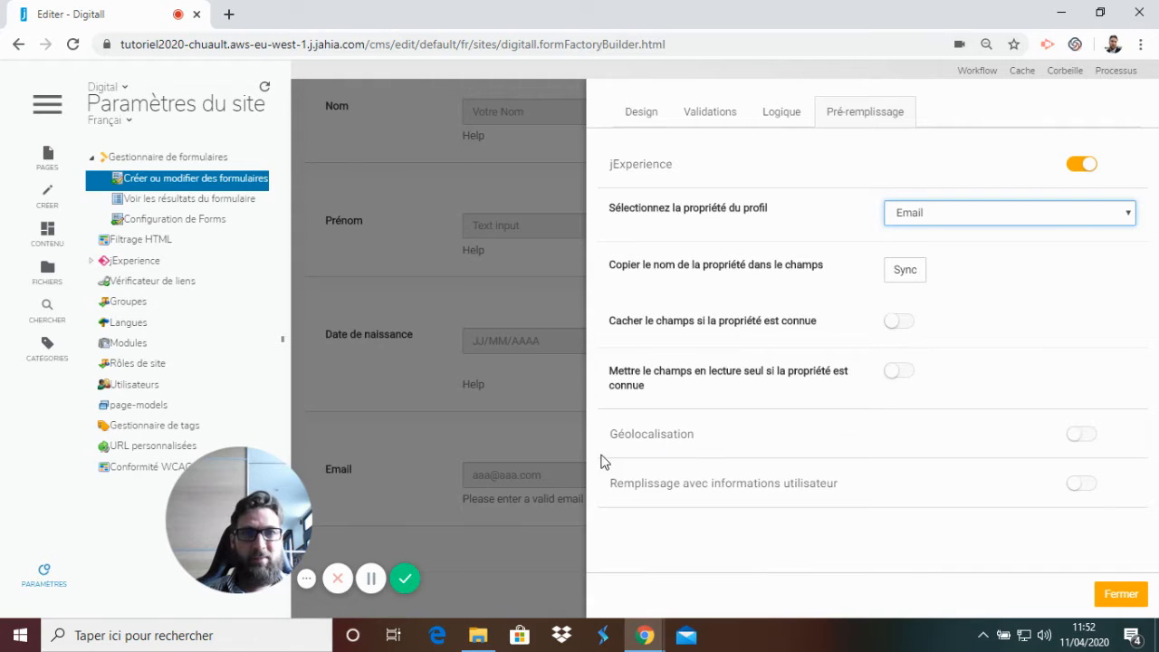
left_click(1122, 595)
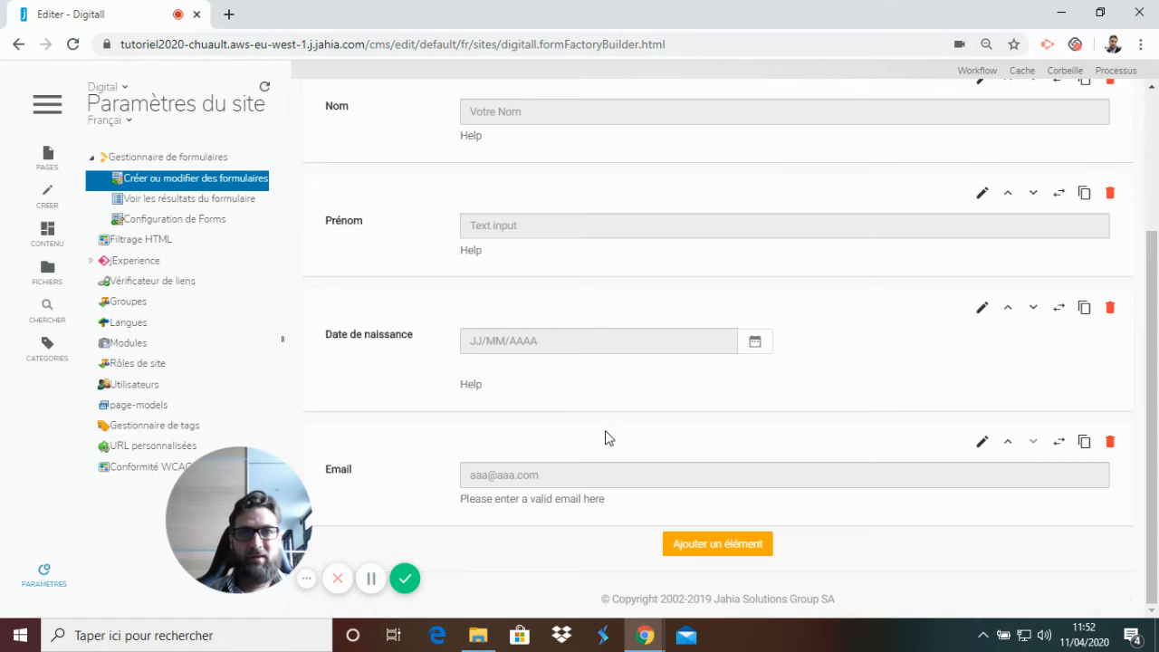
Step: Save the Demo form and exit creation mode back to the form library
scroll(534, 422, "up", 2)
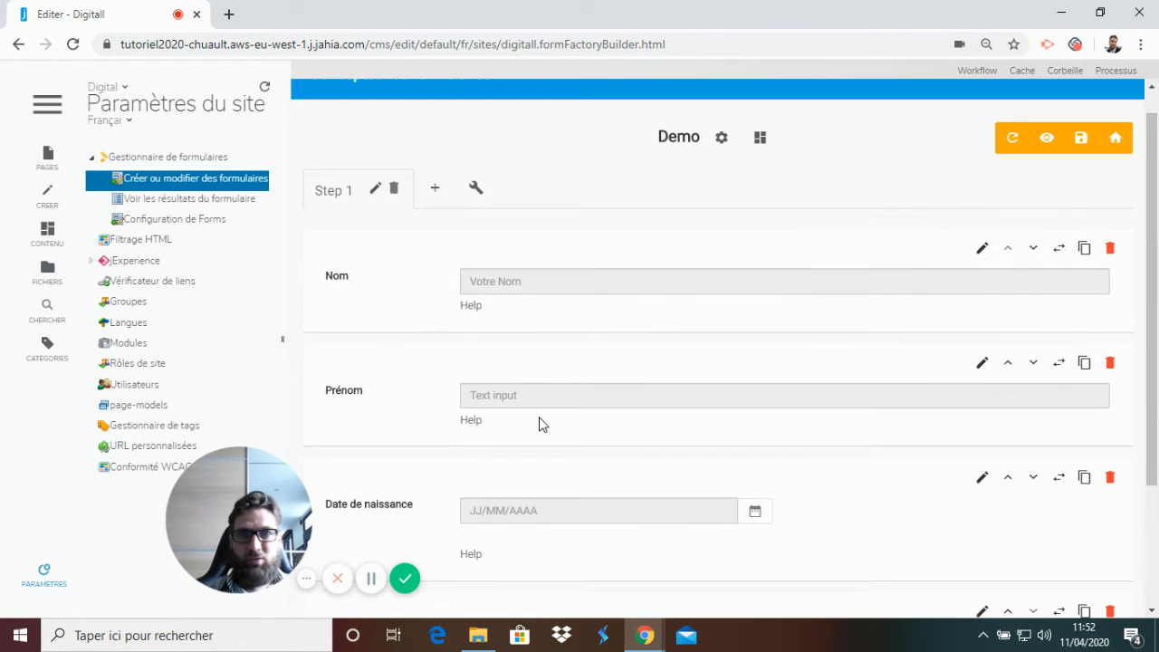
scroll(541, 426, "down", 2)
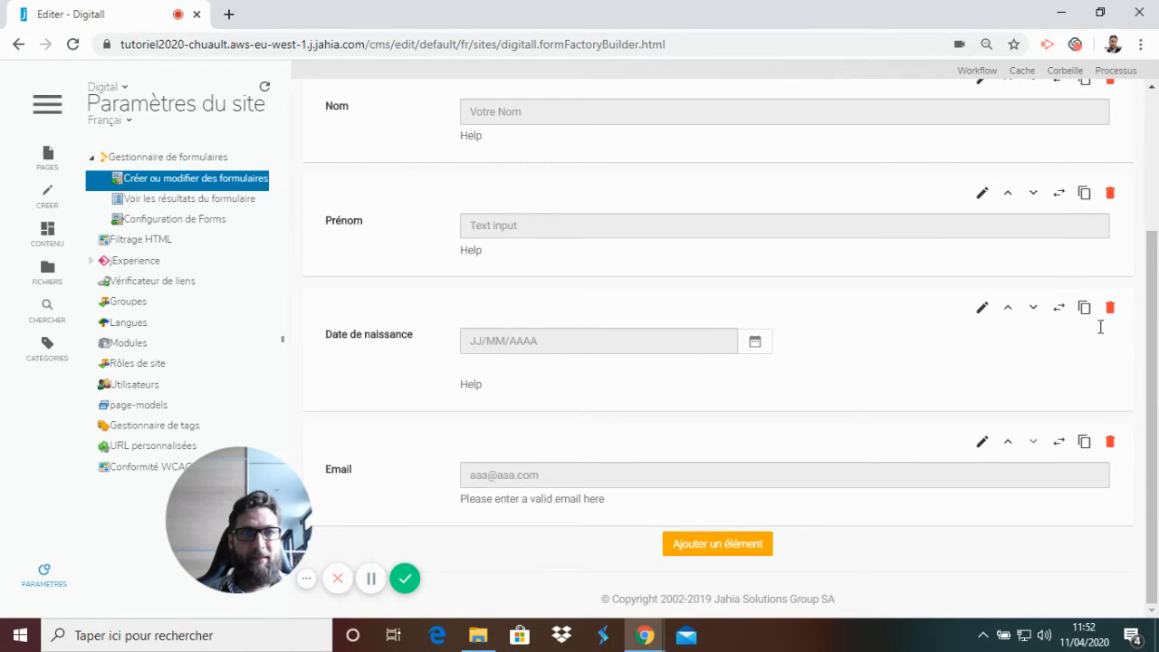
scroll(1087, 414, "up", 2)
left_click(1081, 169)
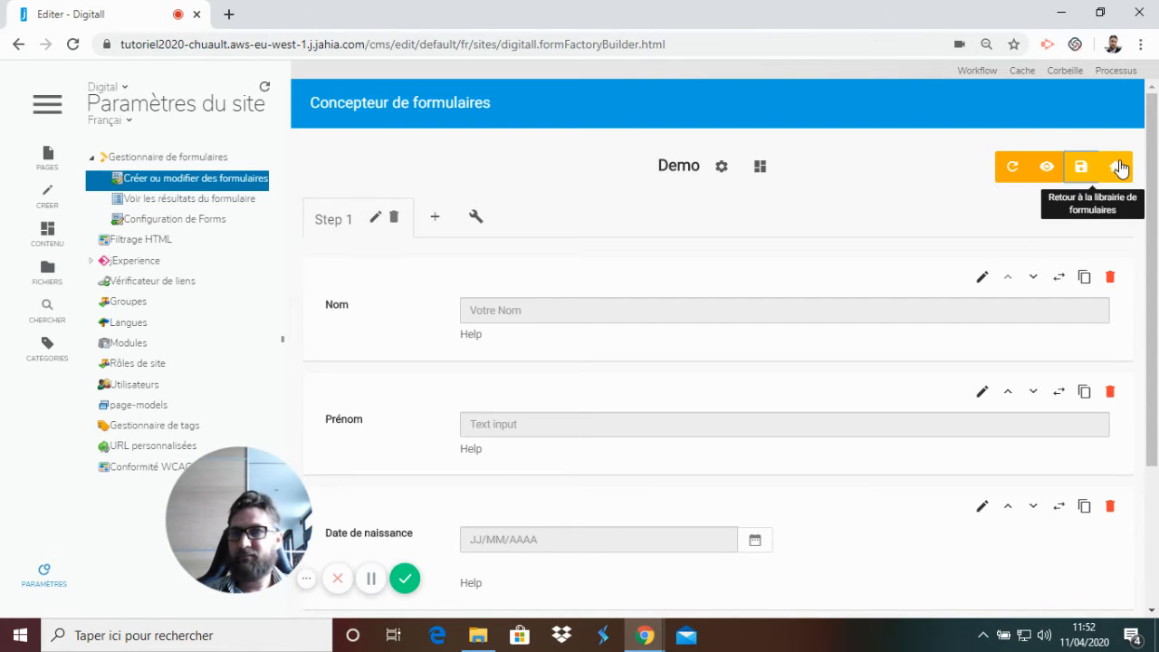
left_click(1119, 168)
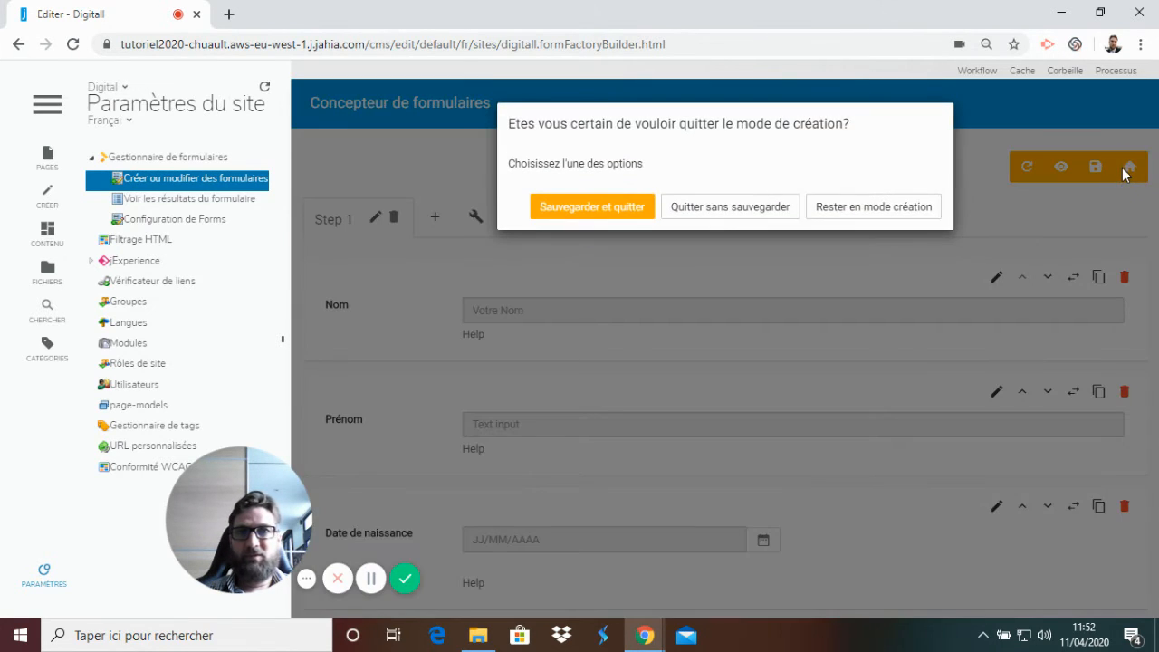
left_click(610, 208)
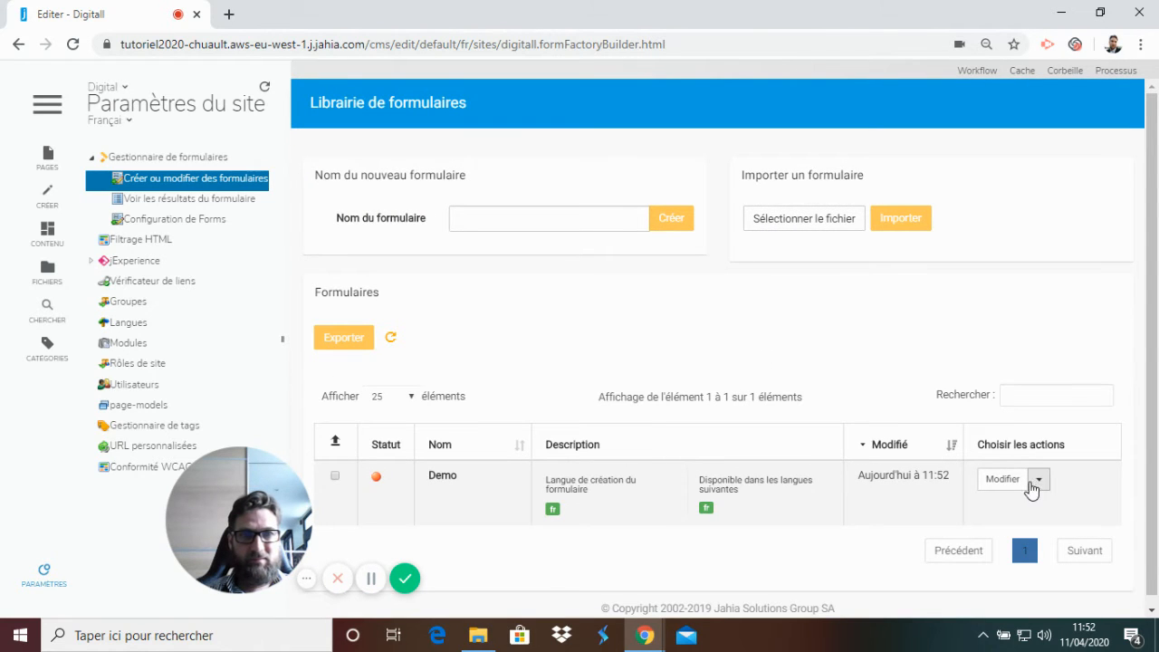
Step: Open the Formulaire page under A propos for editing
left_click(48, 158)
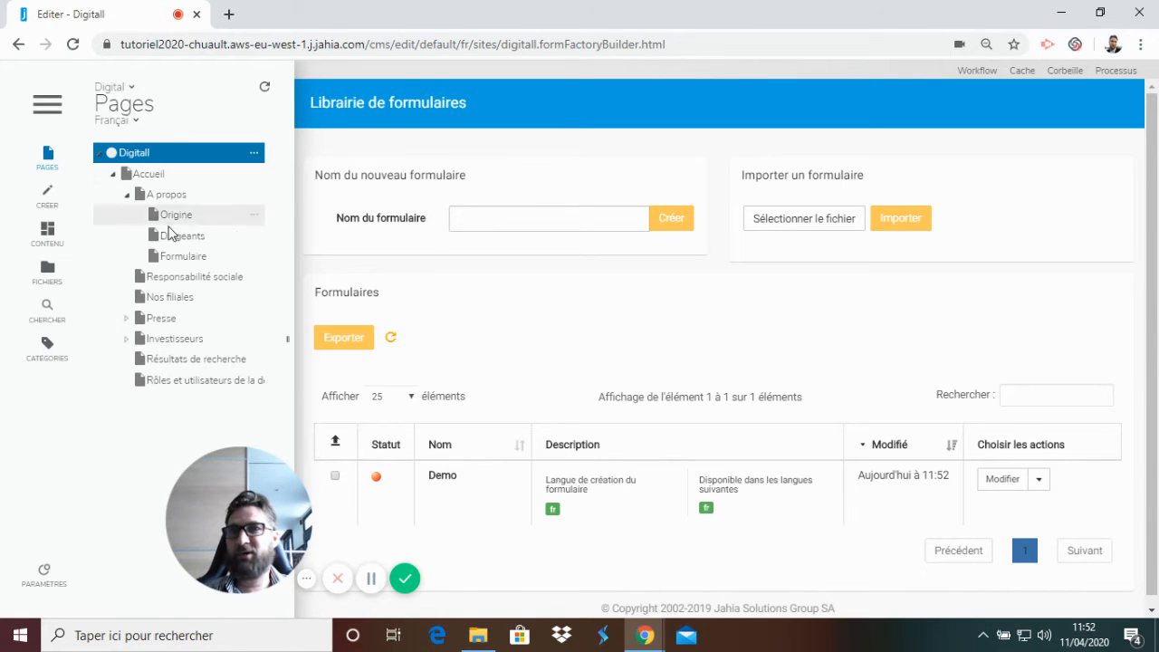
left_click(194, 261)
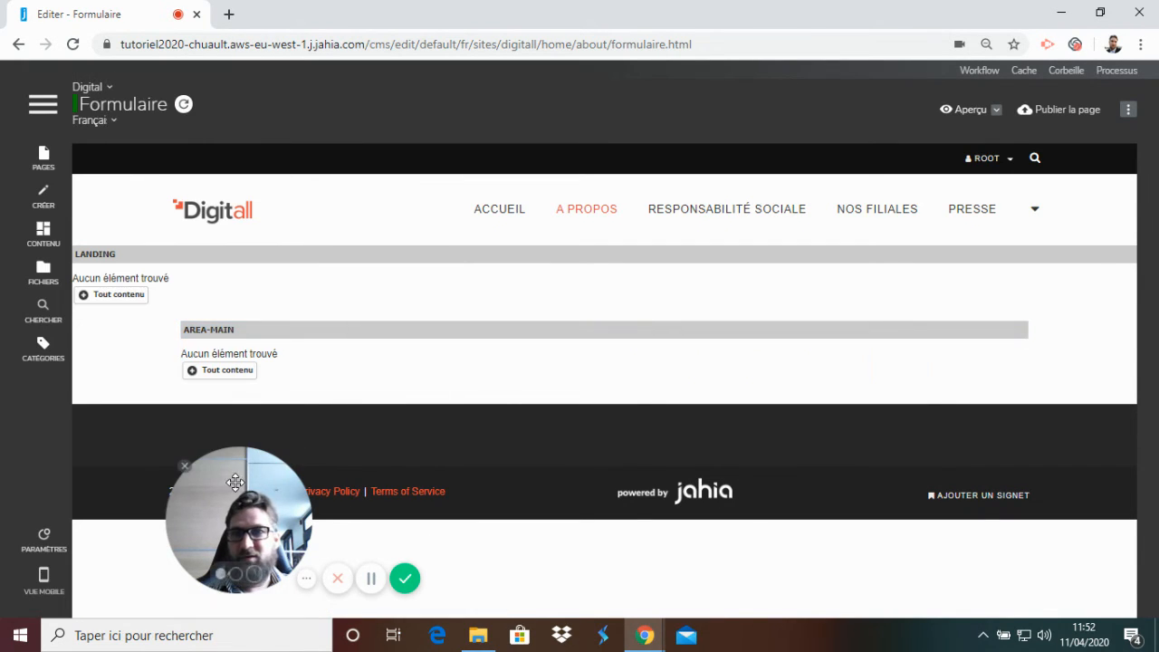
left_click_drag(238, 513, 165, 531)
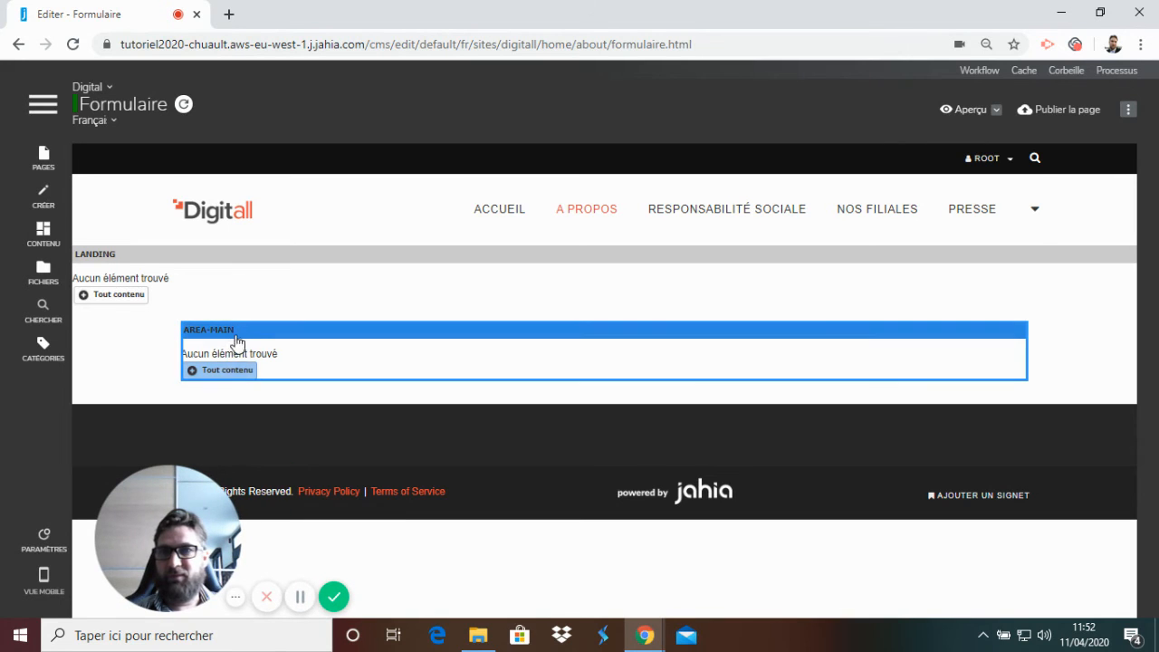
Step: Add a Formulaire component to the page's area-main with Demo as its reference form, and save it
left_click(236, 380)
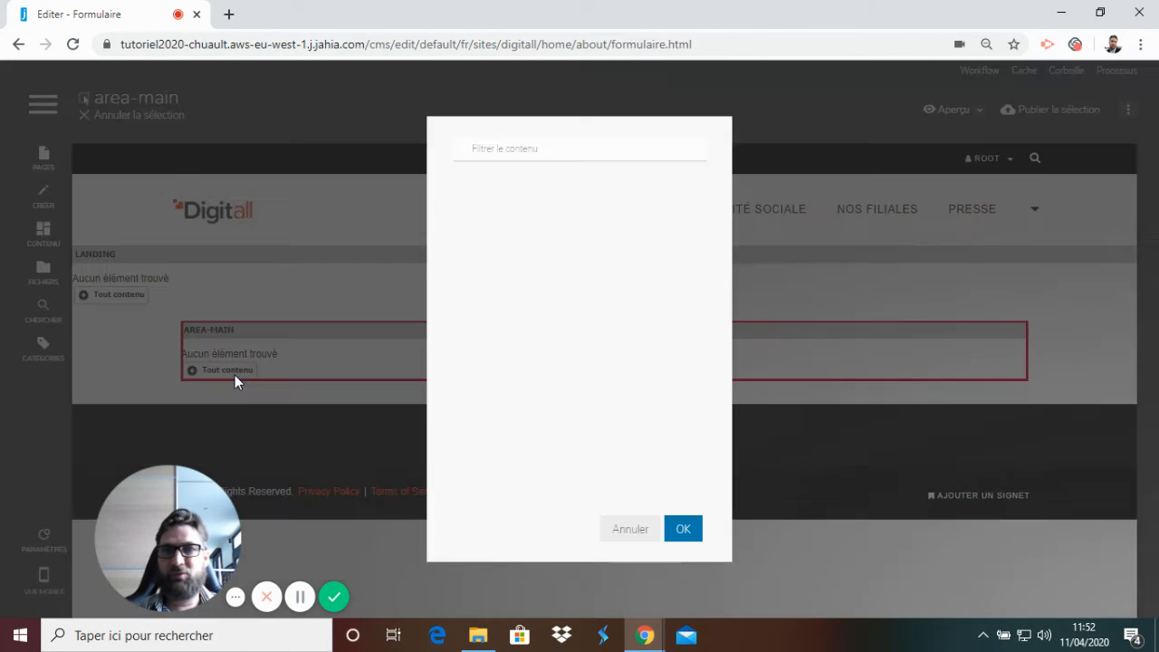
type("form")
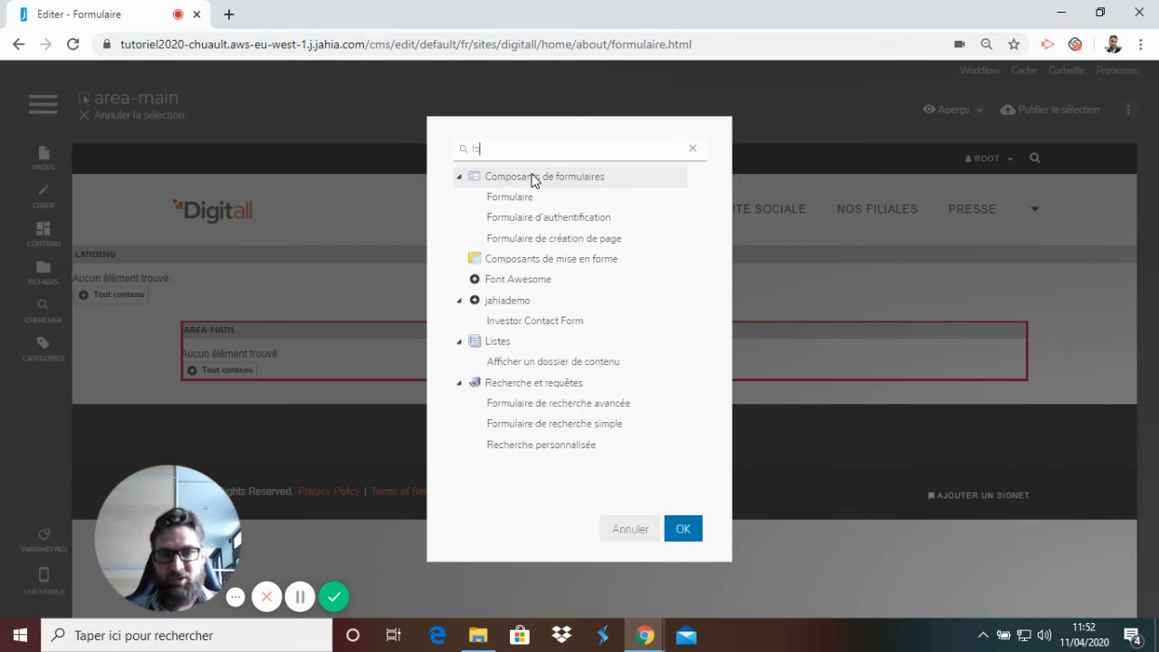
left_click(557, 205)
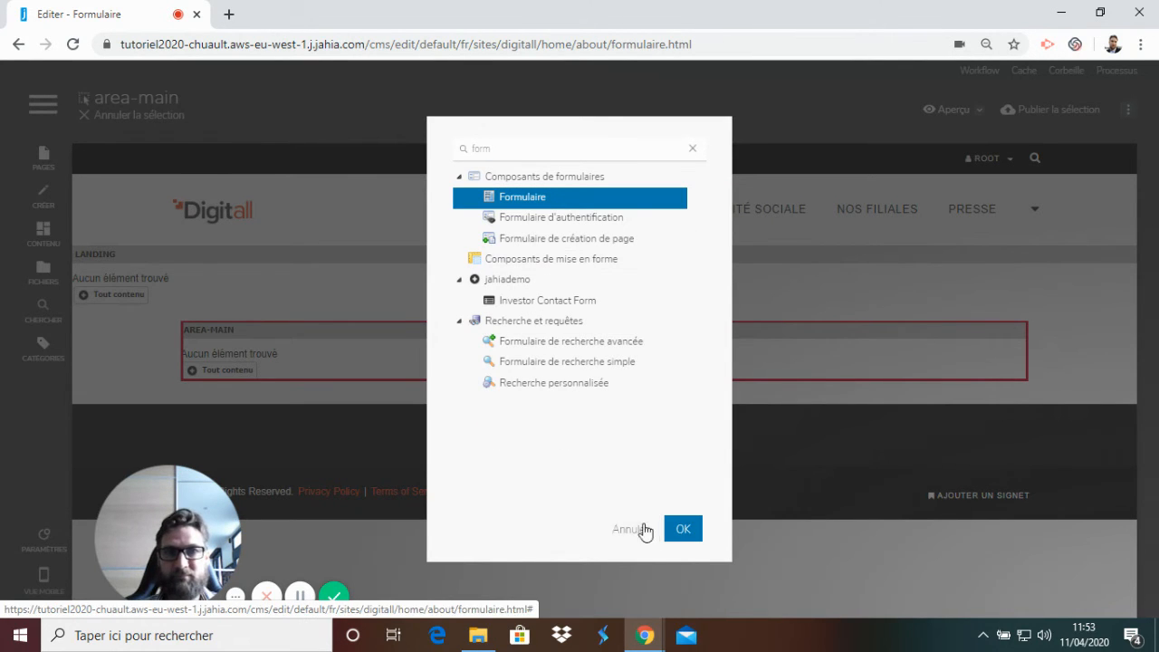
left_click(684, 530)
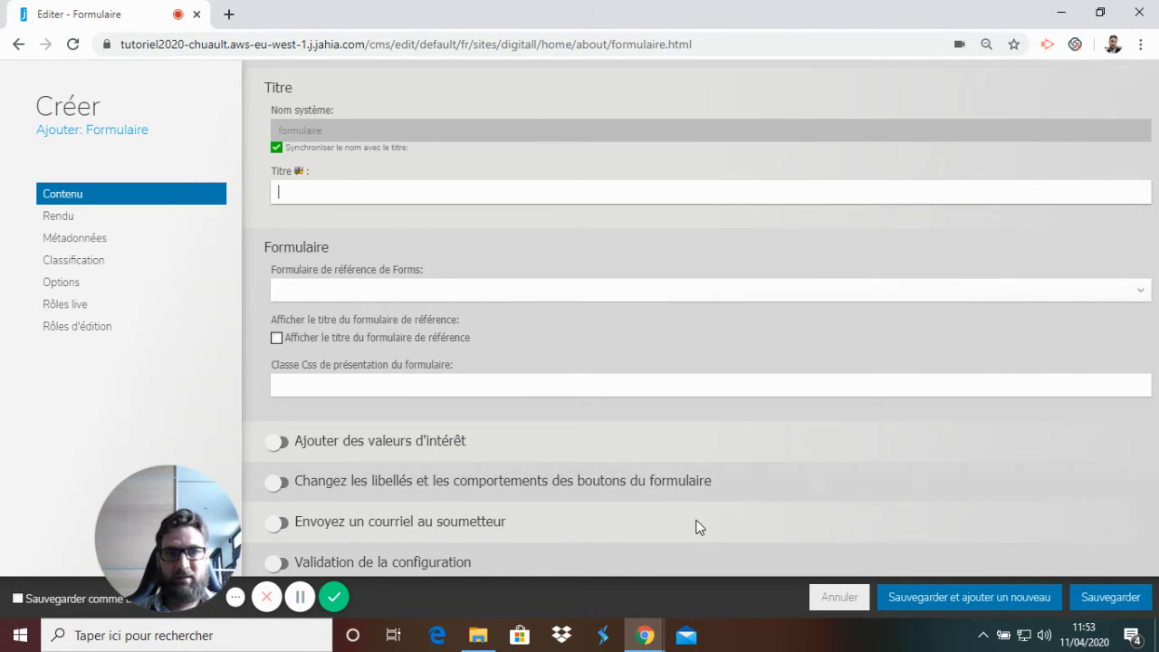
left_click(1138, 297)
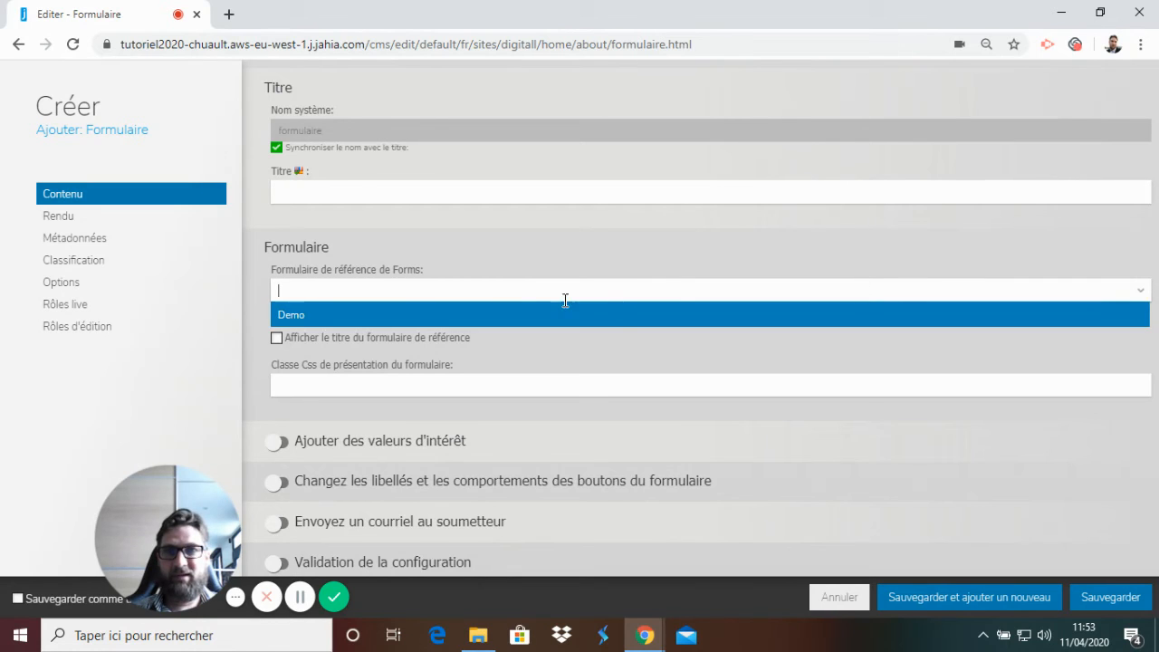
left_click(290, 314)
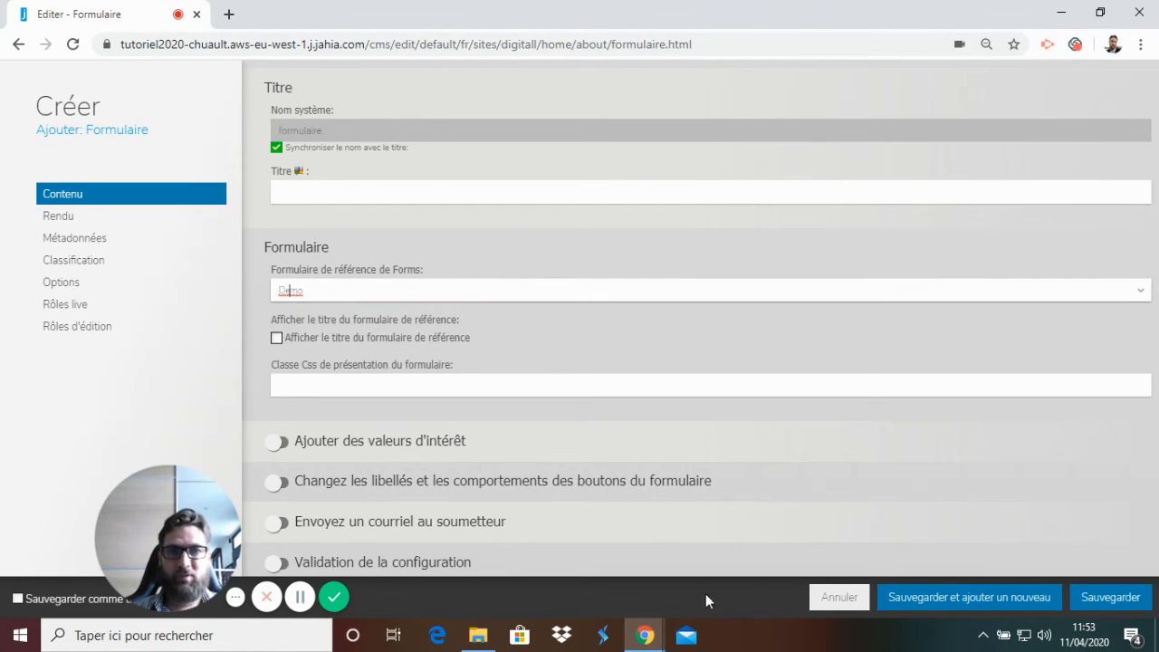
left_click(1123, 599)
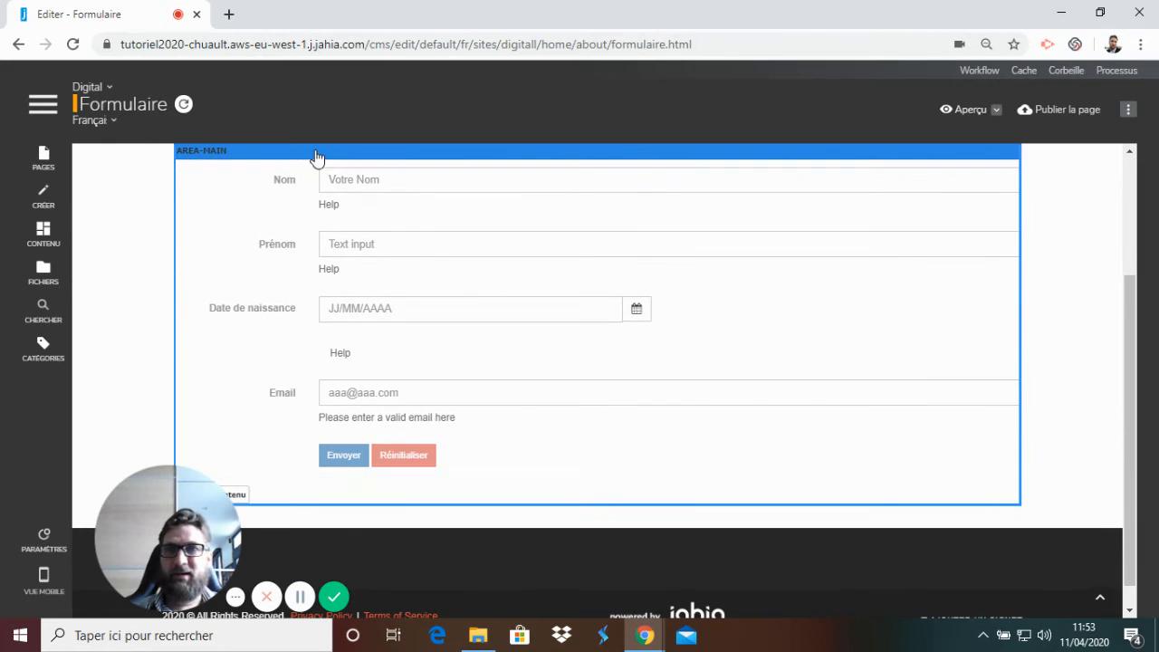
Step: Publish the French version of area-main with its content
right_click(242, 161)
mouse_move(290, 196)
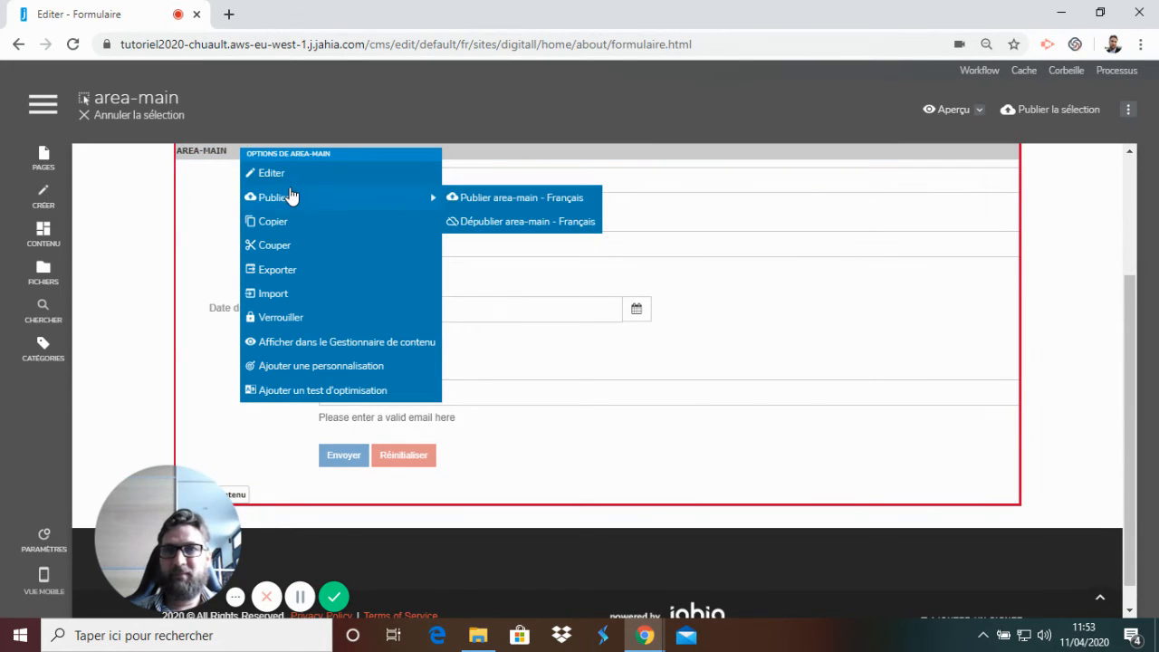
left_click(555, 201)
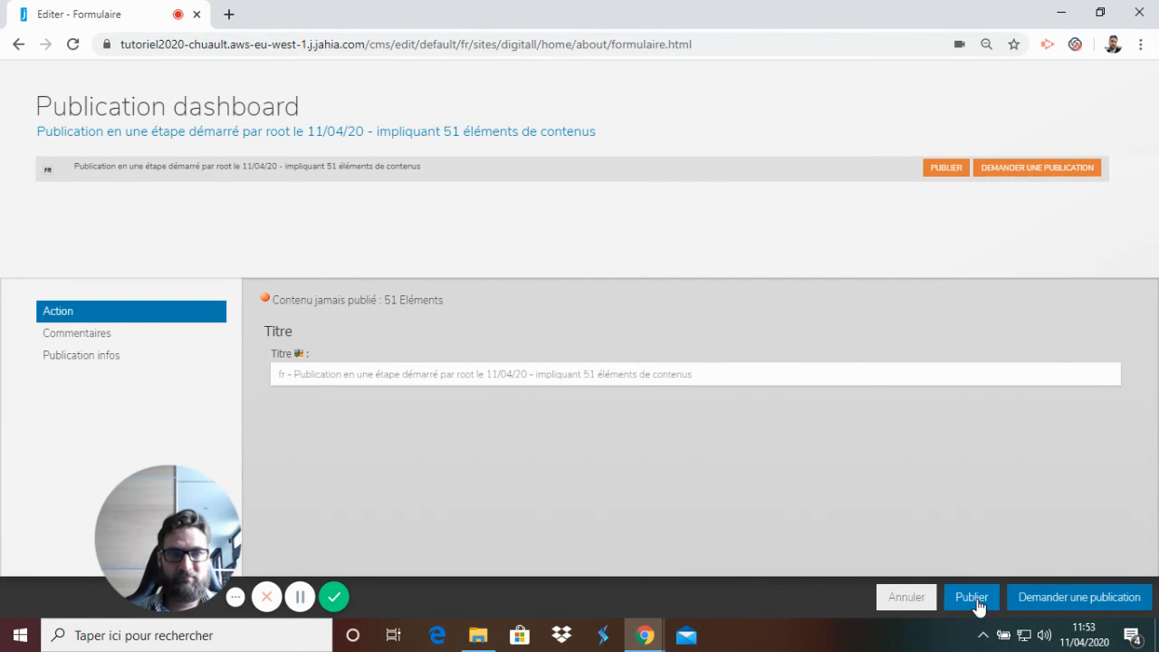
left_click(970, 598)
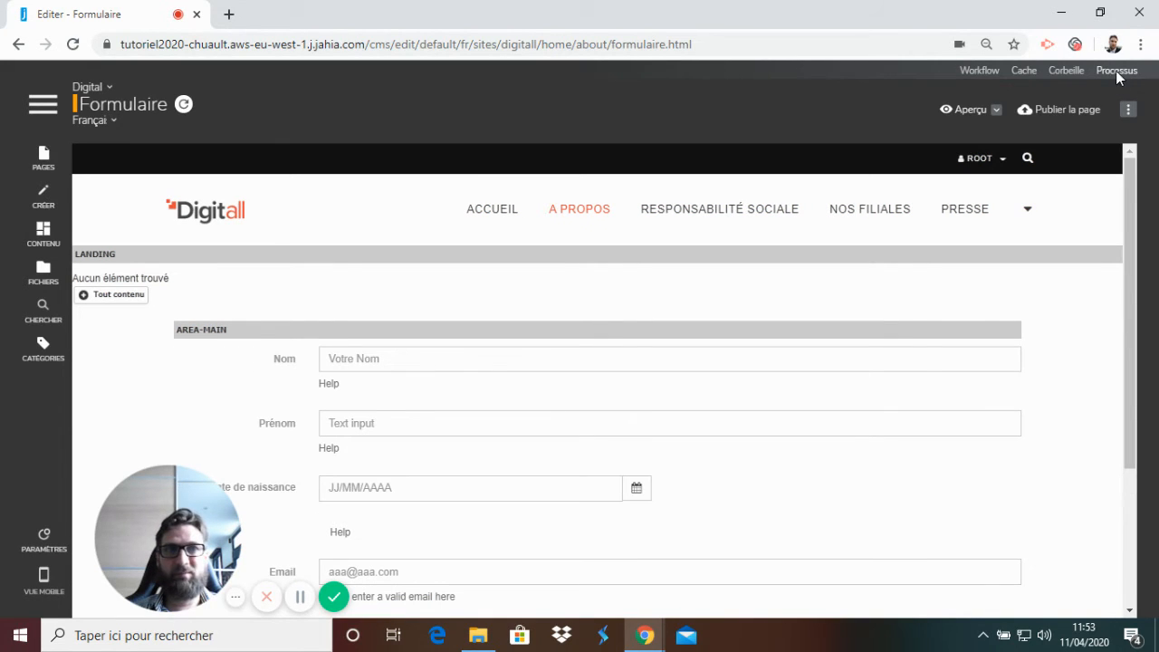
Step: Check the status of the publication job in the background processes, reloading the page, and return to the page editor
left_click(1116, 71)
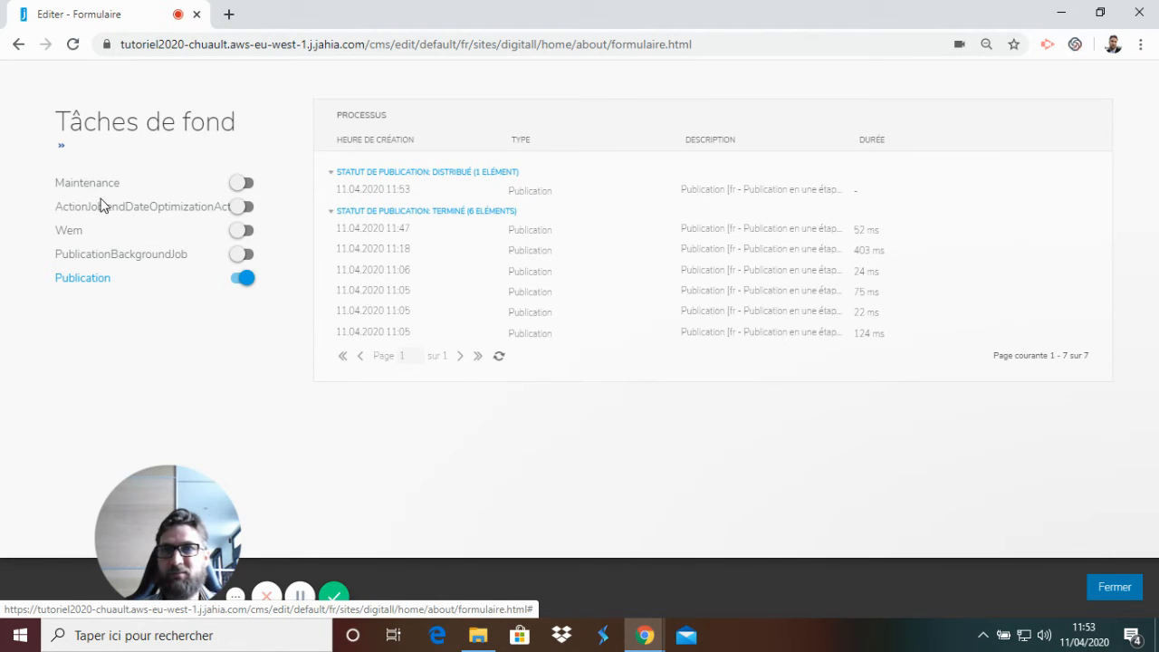
left_click(62, 150)
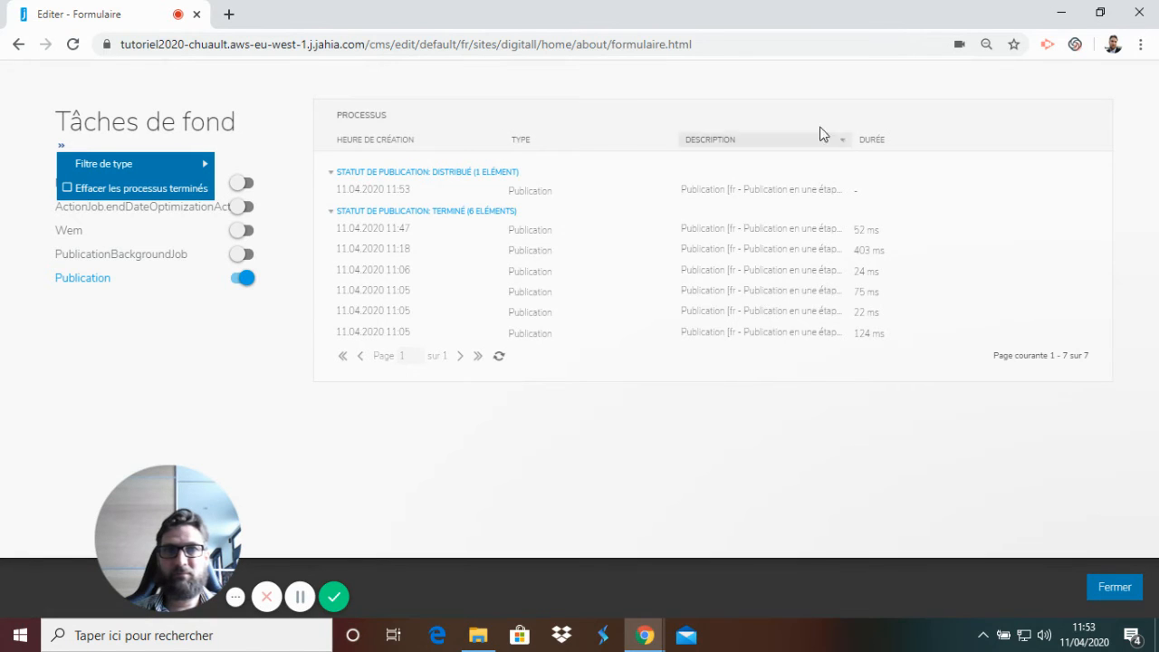
left_click(752, 91)
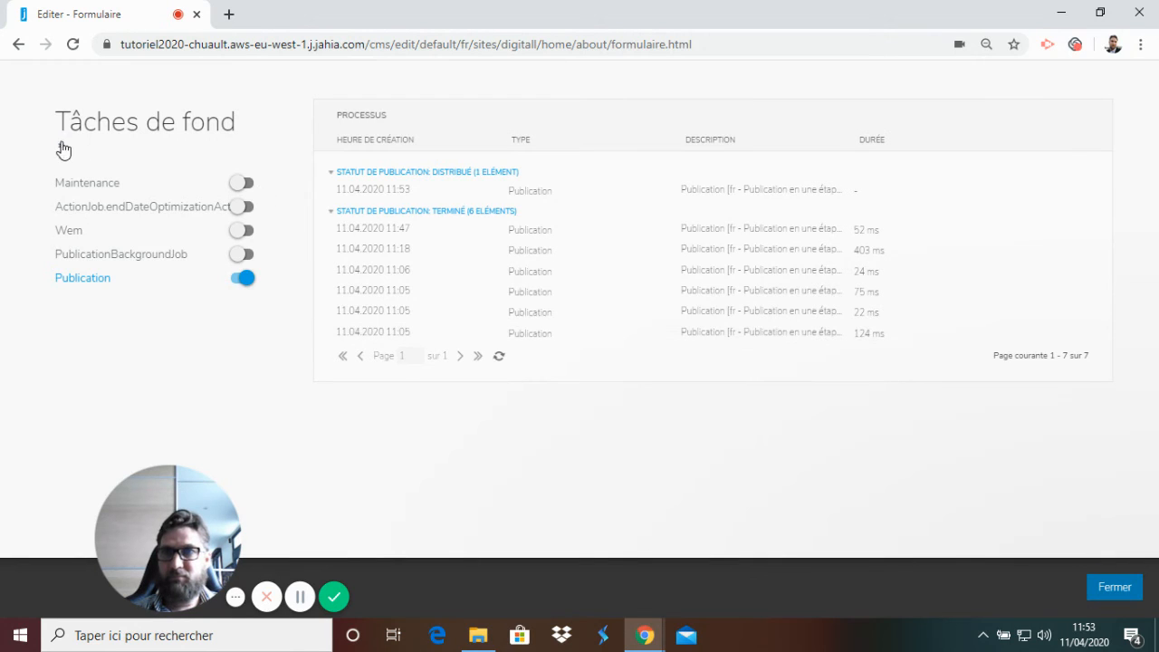
left_click(72, 45)
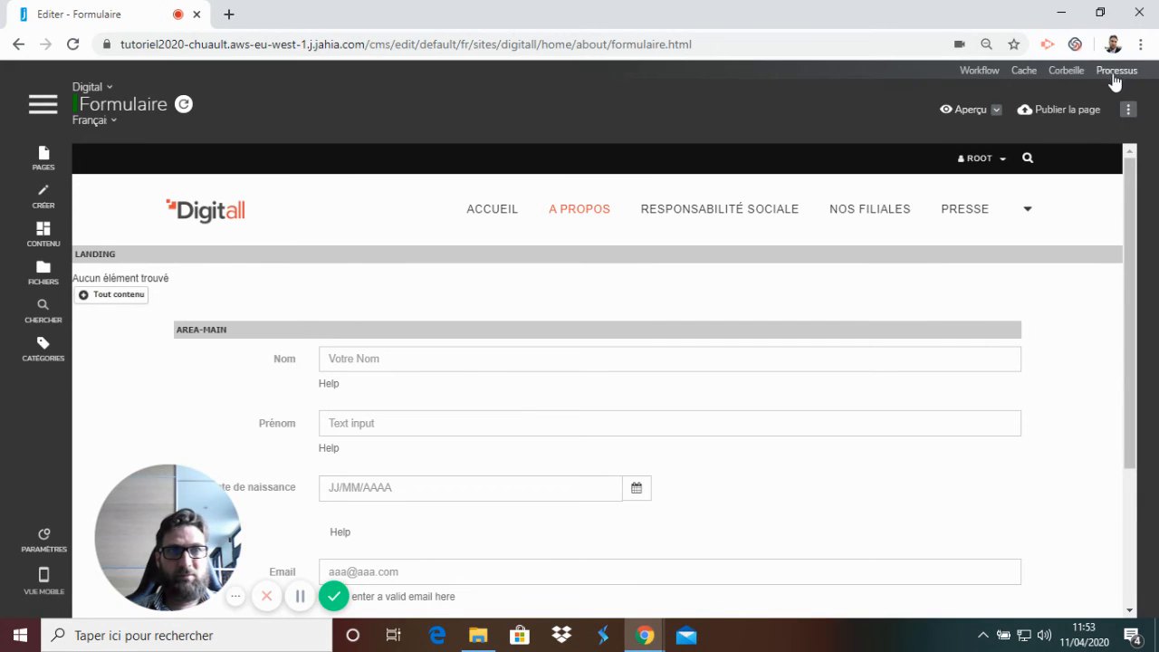
left_click(1116, 70)
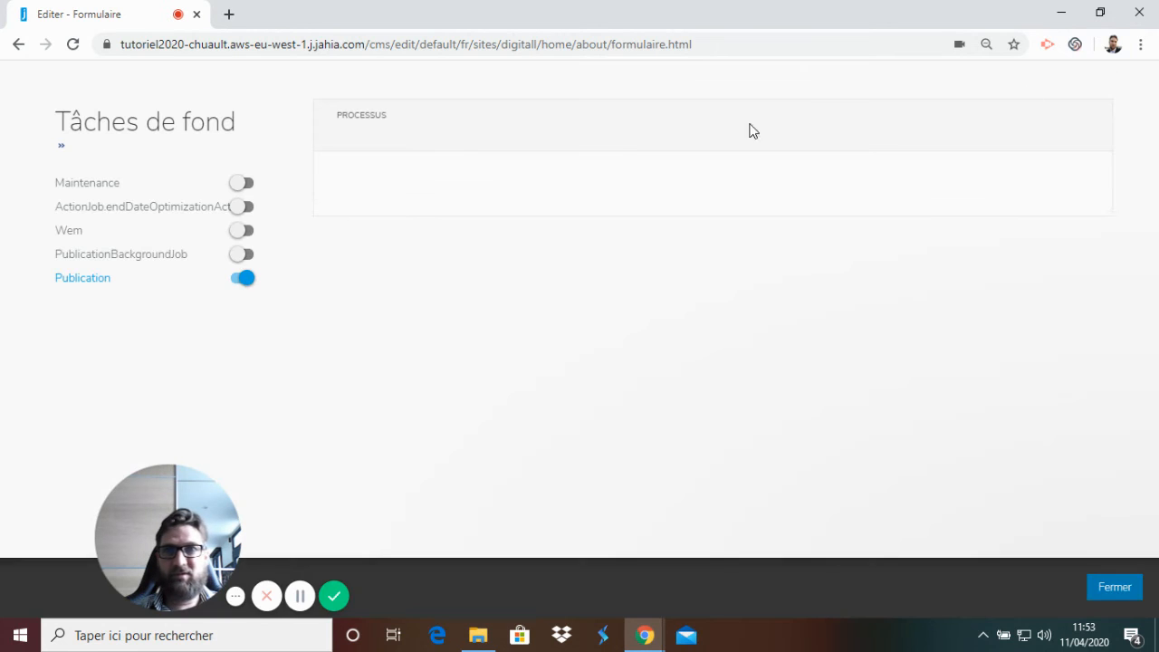
left_click(1128, 594)
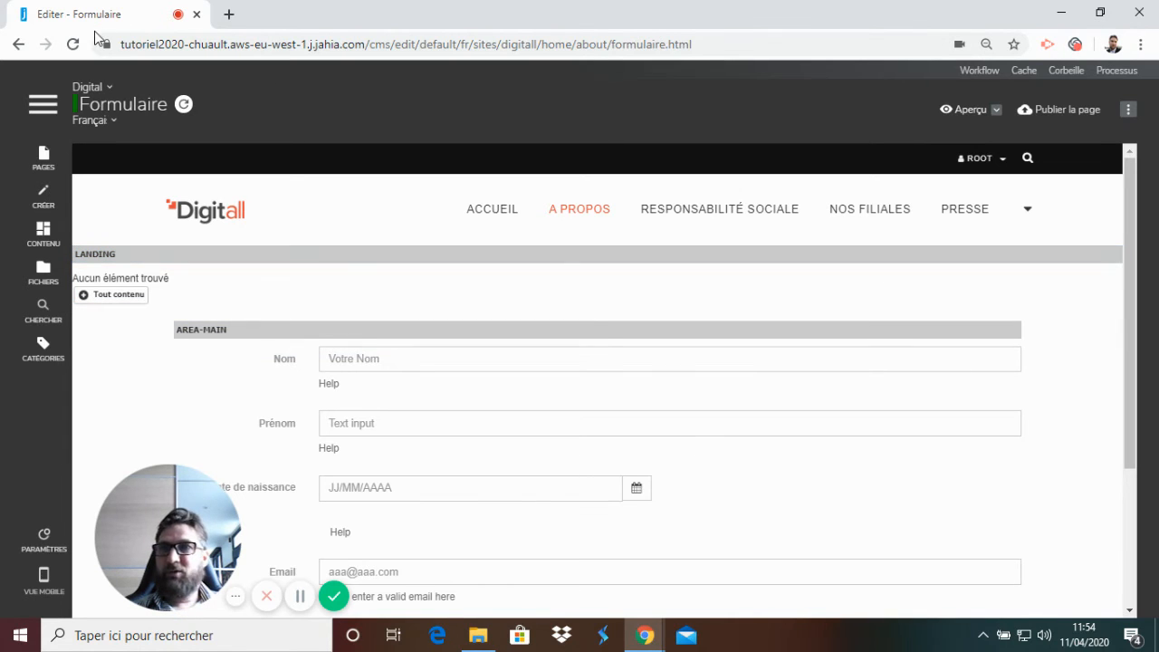
Step: Open the live version of the page in a new window and go to Formulaire under A propos
left_click(998, 110)
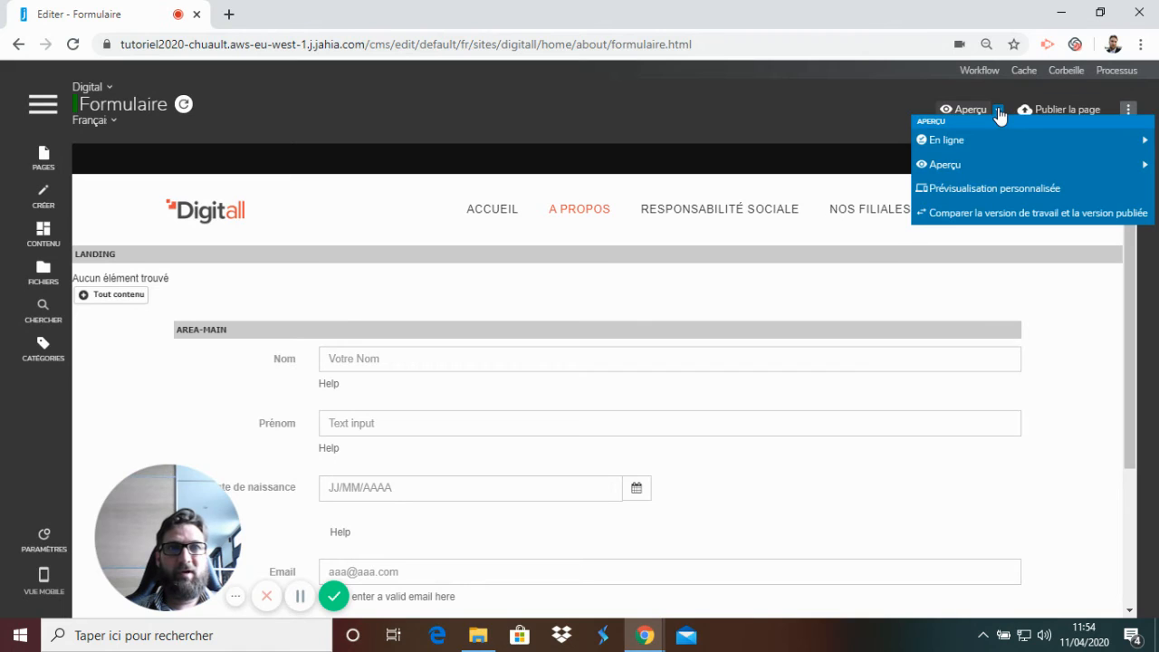
mouse_move(936, 141)
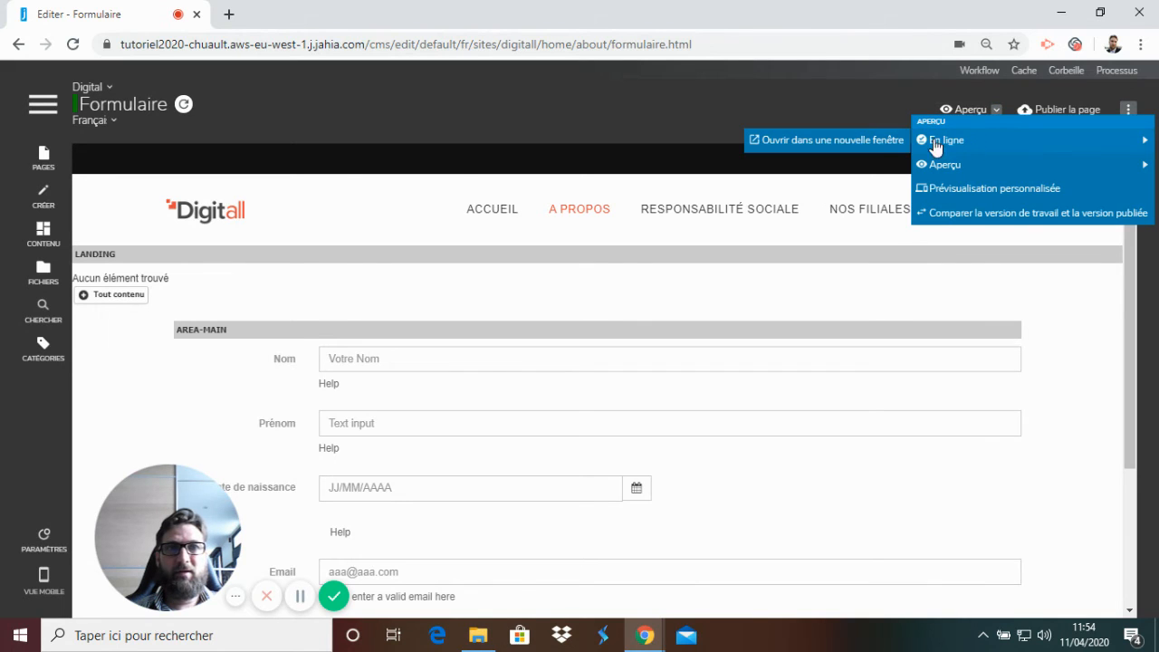
left_click(853, 142)
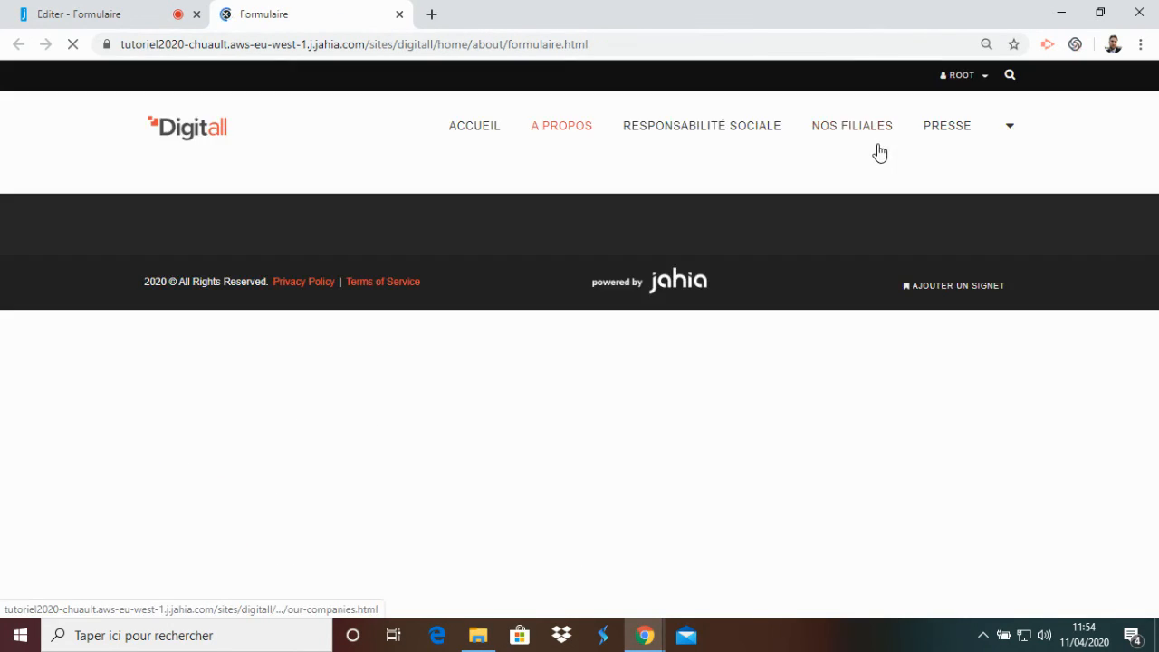
mouse_move(546, 129)
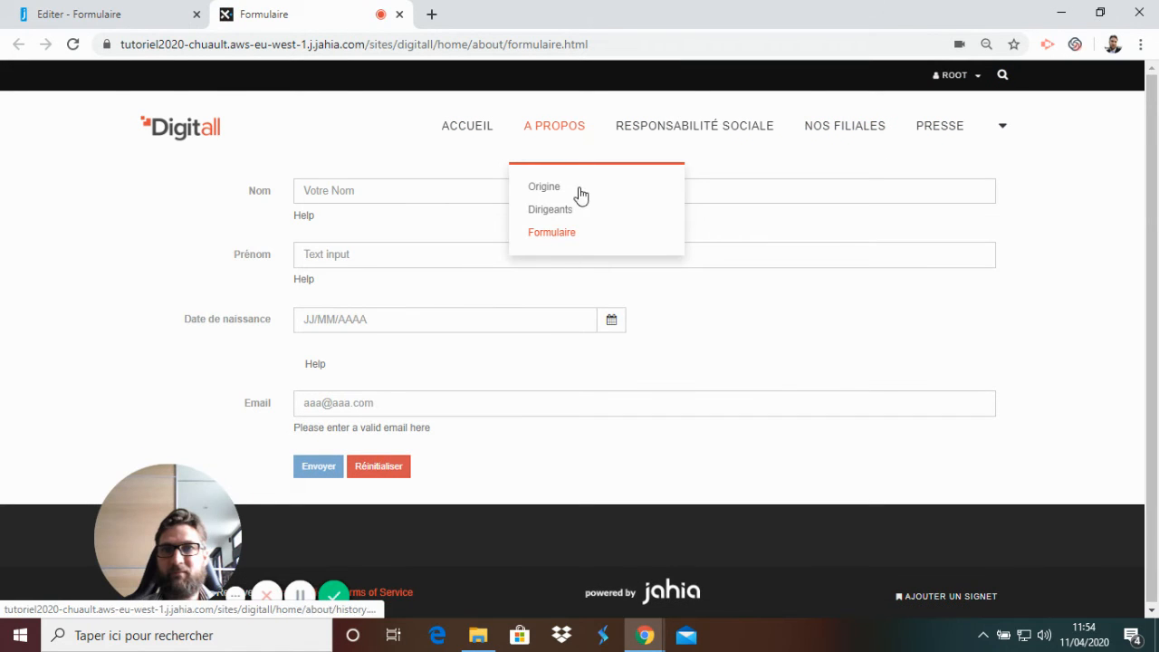
left_click(554, 238)
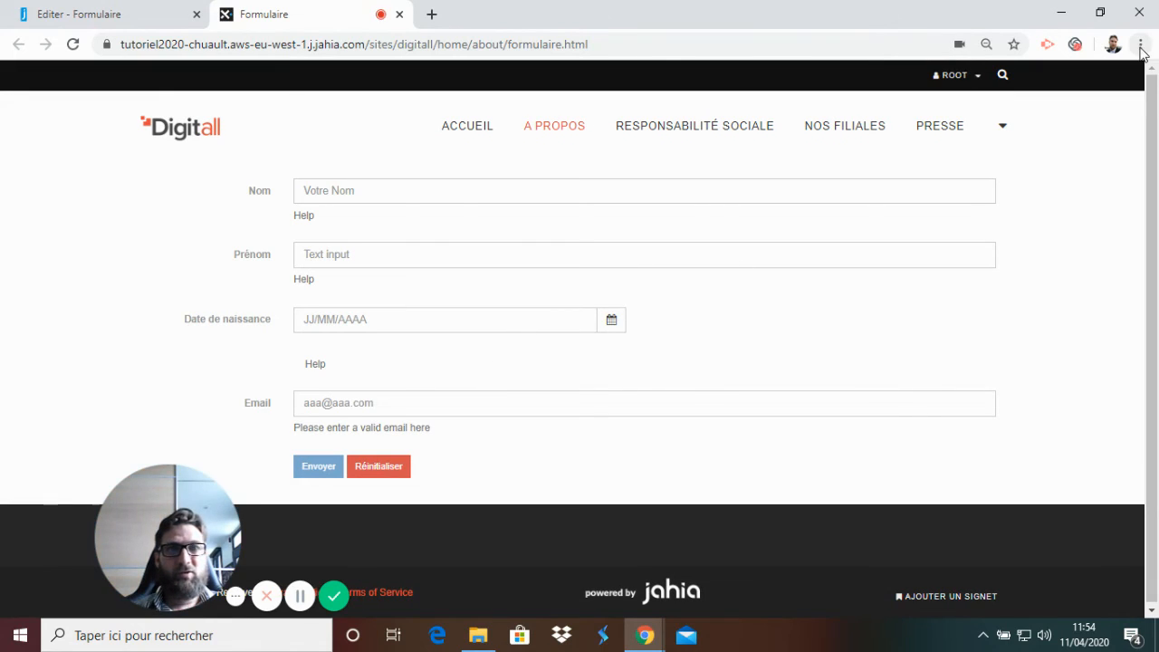
Step: Copy the full URL of the live Formulaire page
left_click(612, 49)
key("ctrl+a")
key("ctrl+c")
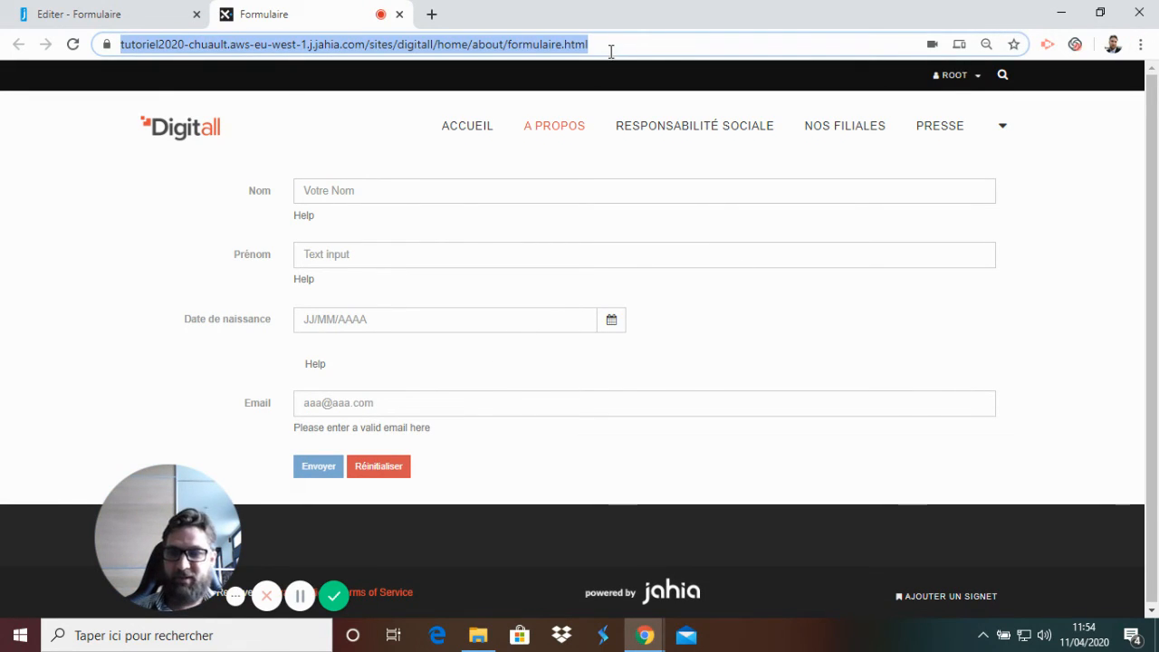
Step: Load the copied live Formulaire URL in a new private browsing window
left_click(1140, 44)
left_click(991, 109)
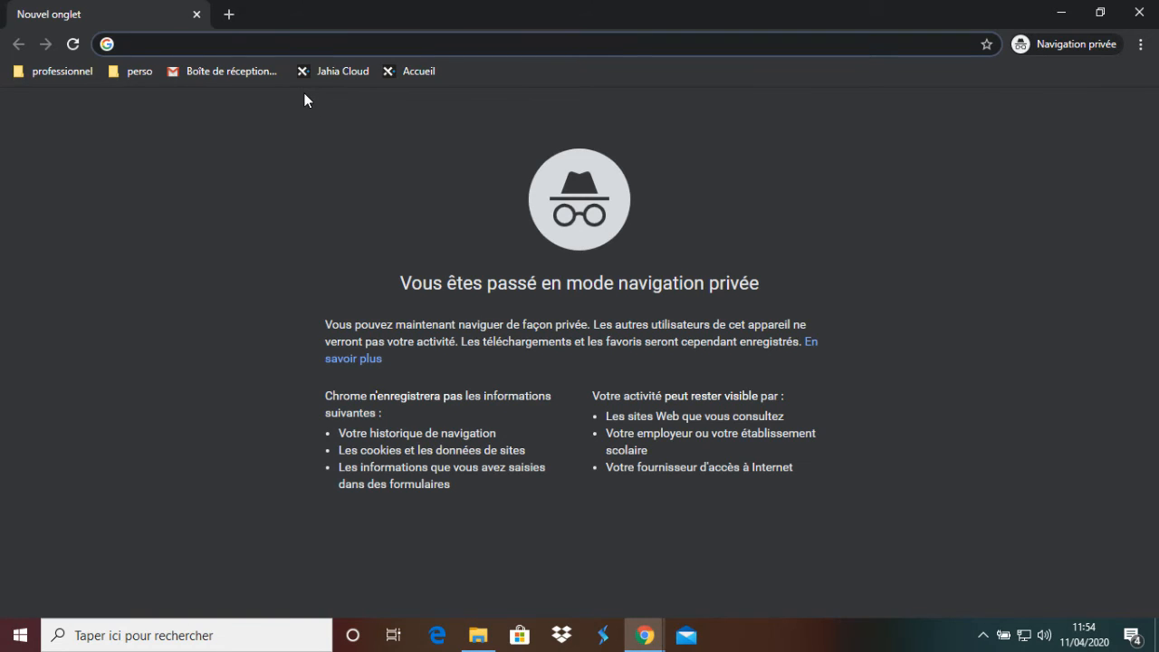
key("ctrl+v")
key("Return")
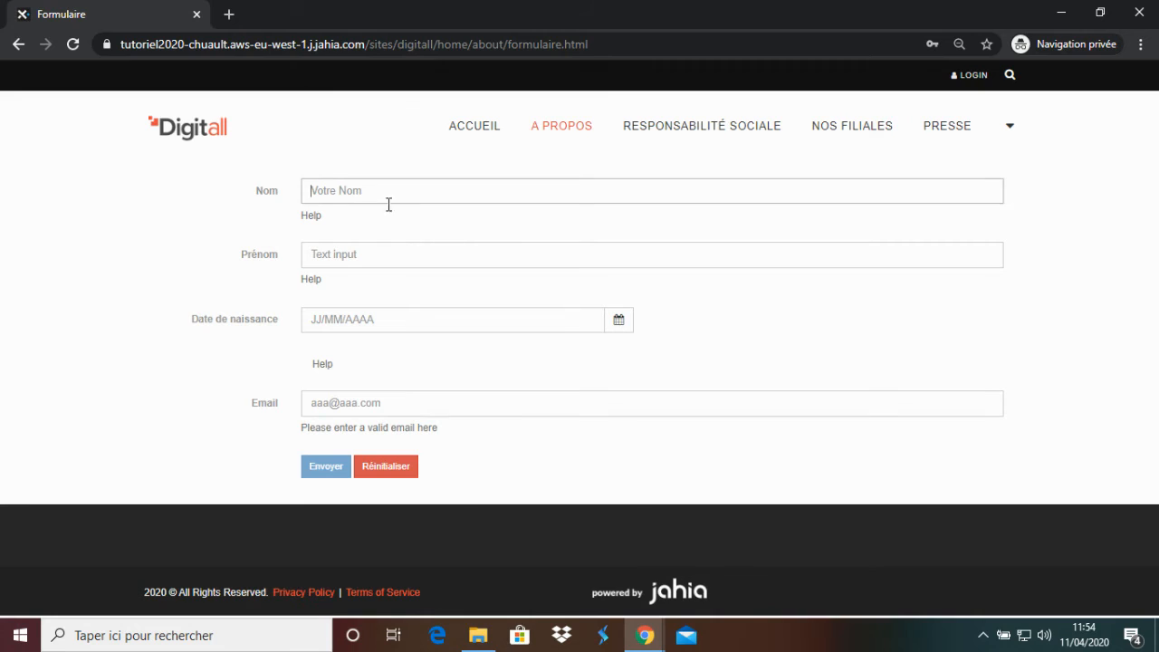
Step: Fill in the test visitor's last name, first name, date of birth and email, and submit the form
type("Test")
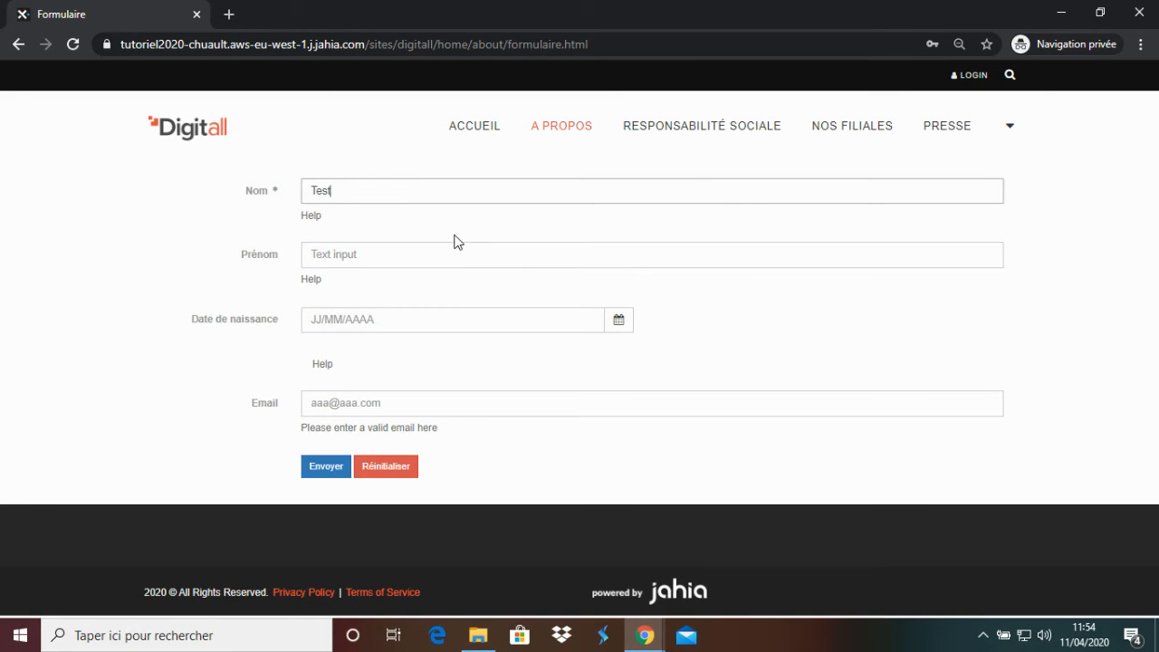
key("Tab")
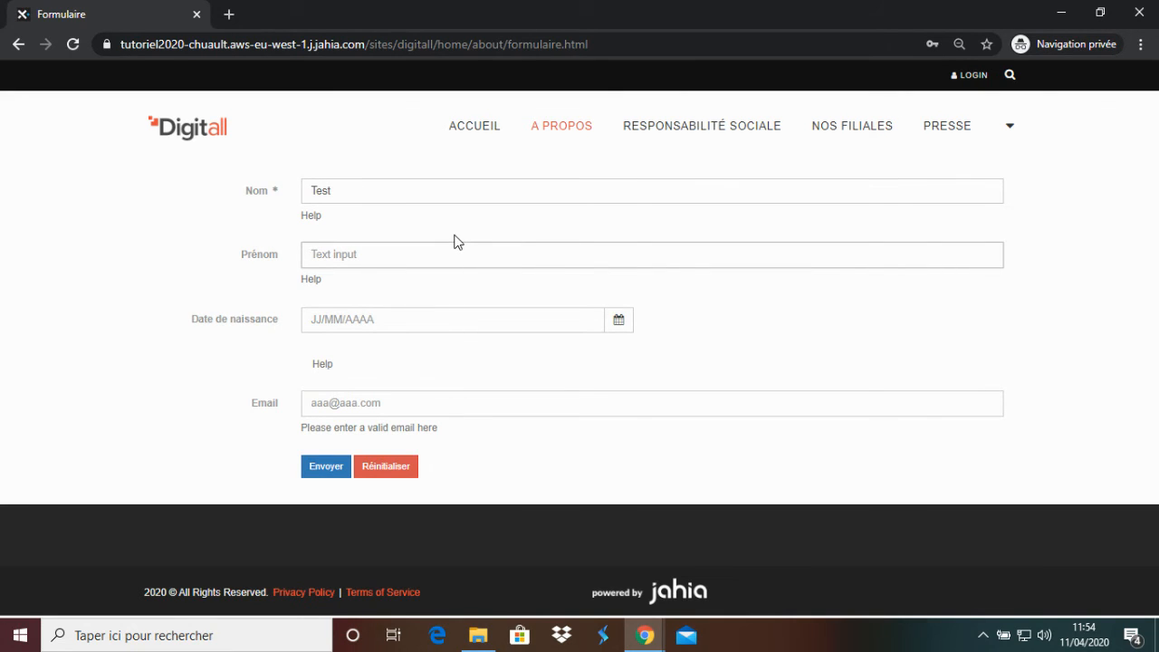
type("Avril")
left_click(621, 324)
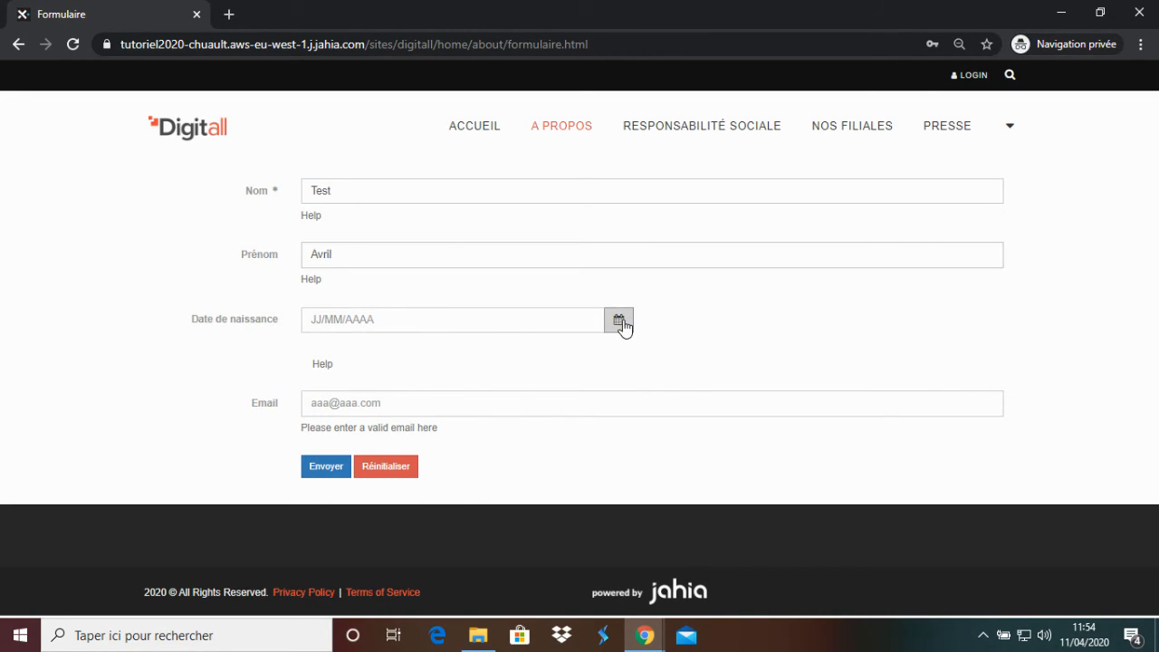
left_click(394, 387)
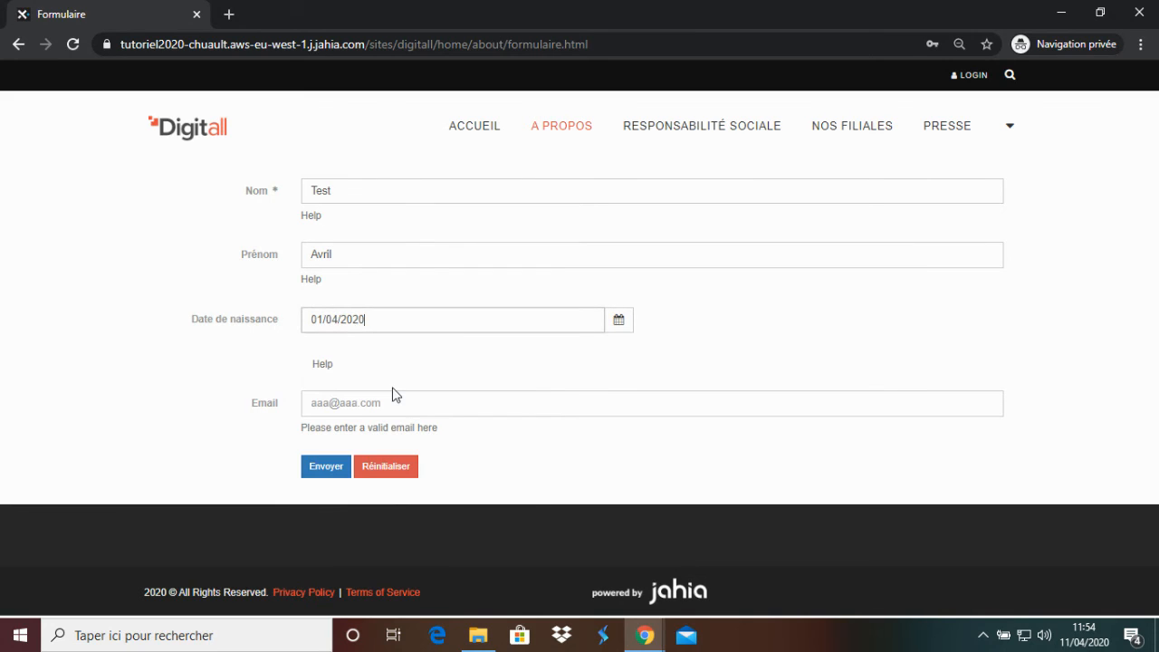
left_click(366, 404)
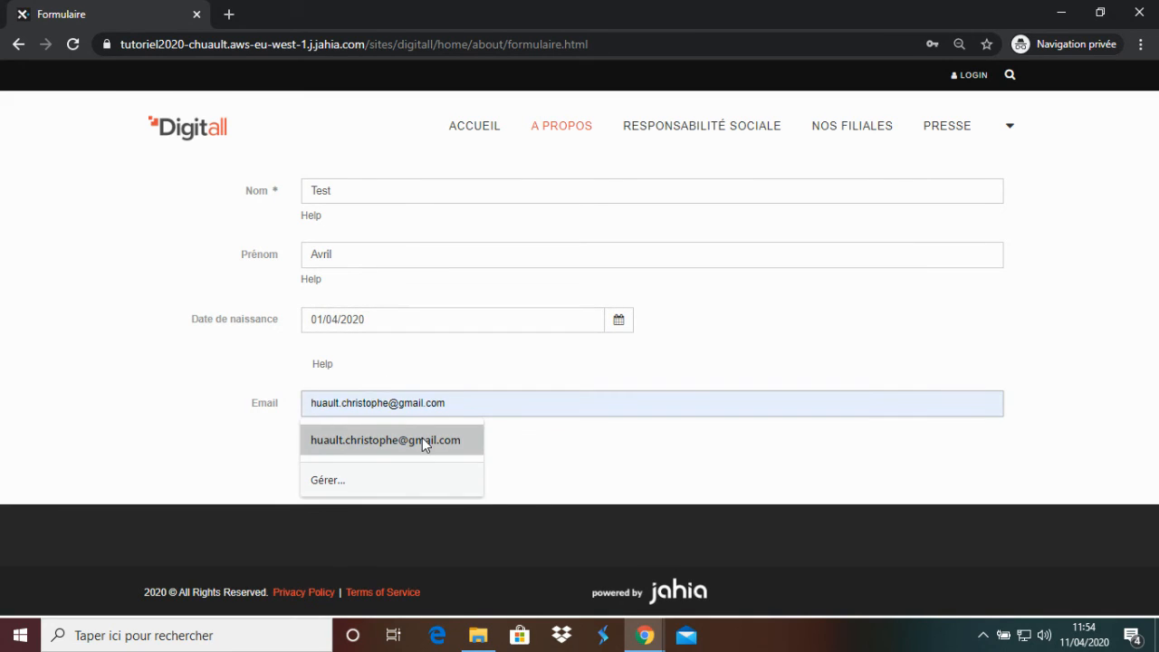
type("test")
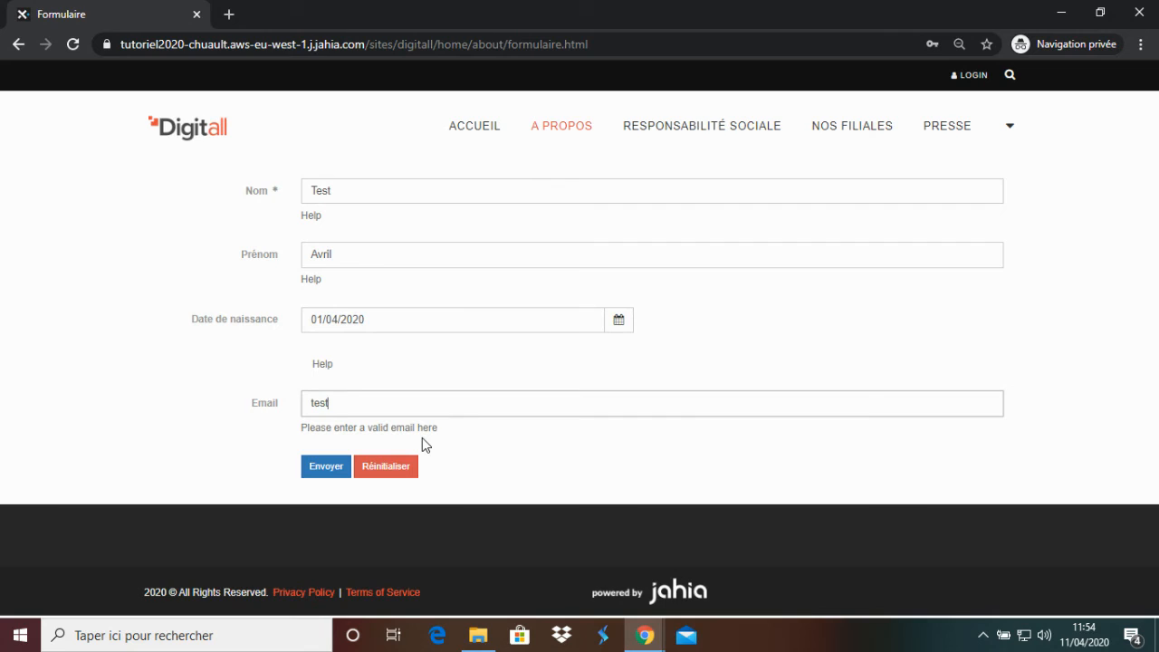
type(".avril@test.com")
left_click(329, 475)
left_click(326, 471)
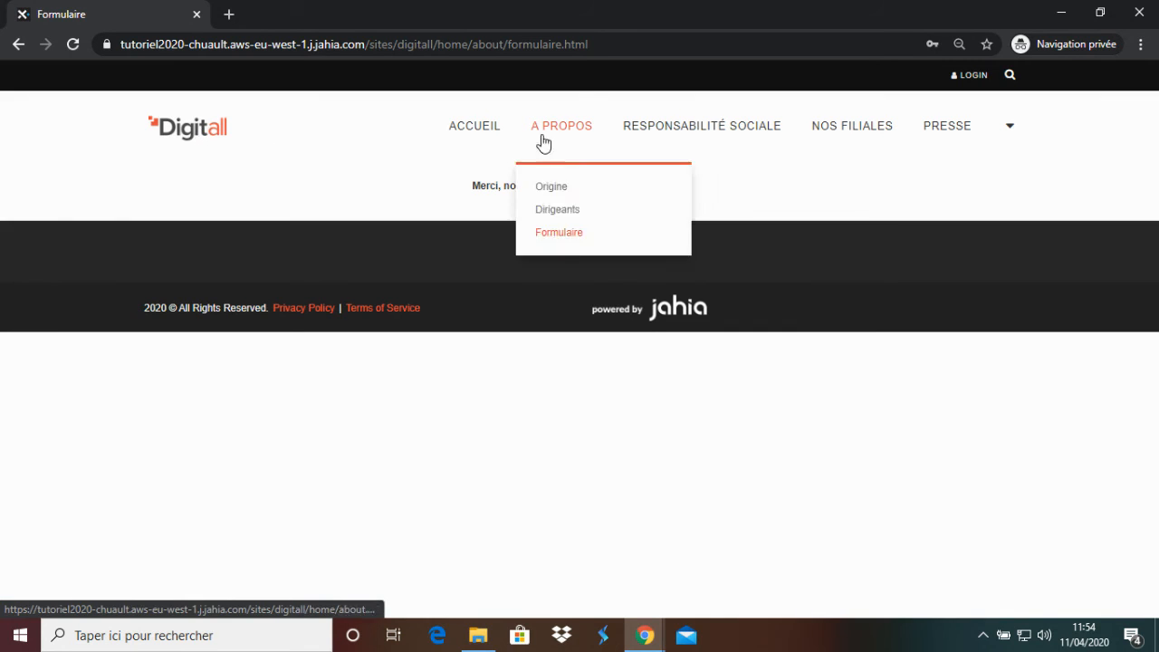
Step: Visit the Accueil and Responsabilité sociale pages, and return to Formulaire under A propos
left_click(472, 126)
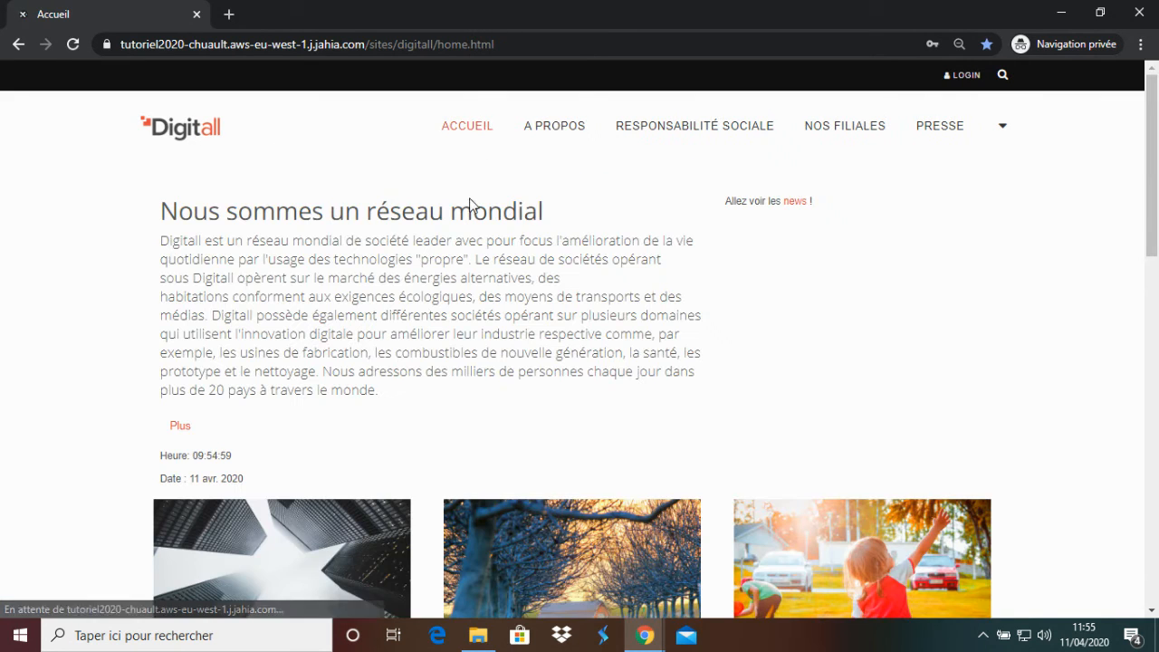
left_click(649, 130)
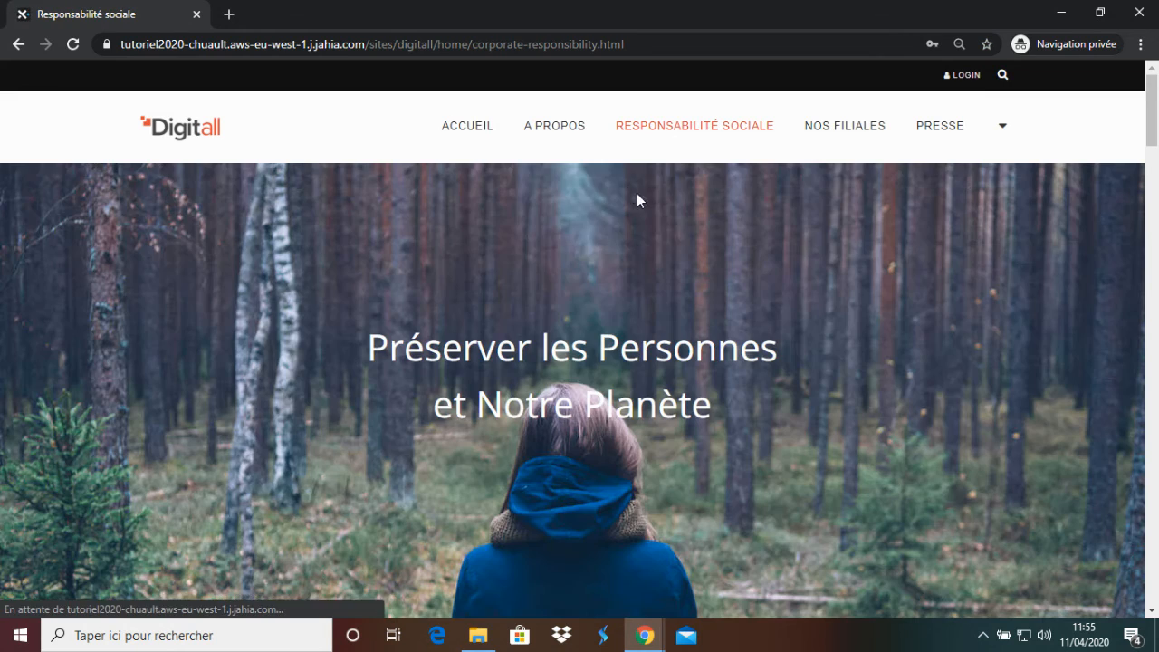
mouse_move(561, 134)
left_click(559, 234)
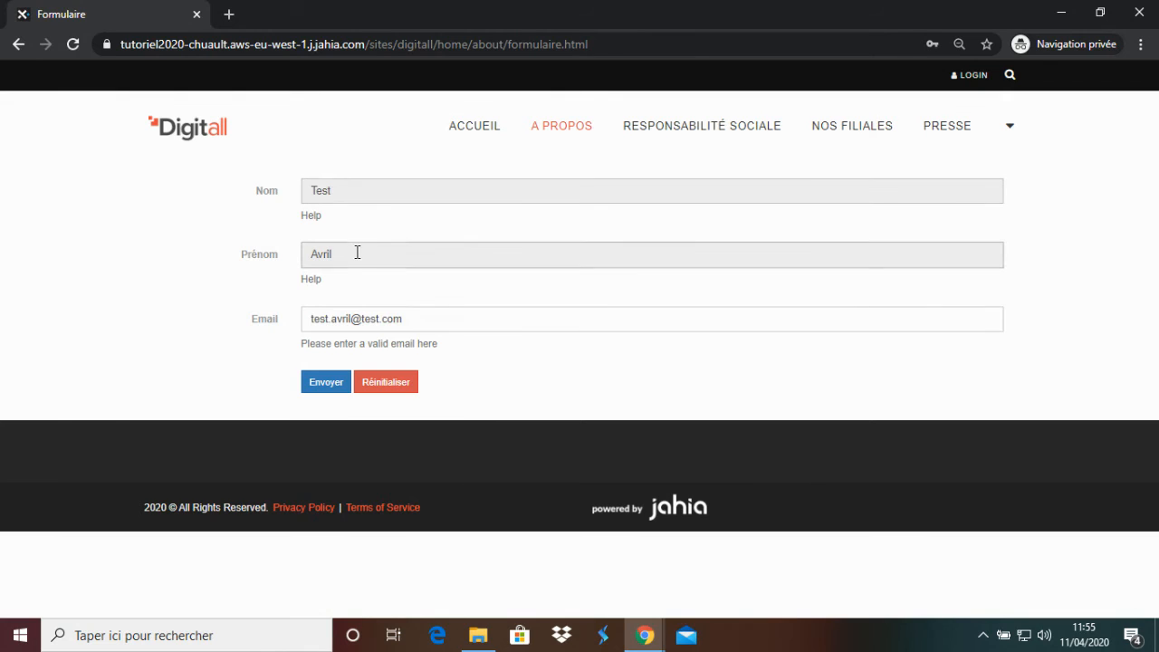
Step: Add a 2 before the @ in the prefilled email, submit the form and reopen the Formulaire page
left_click(354, 319)
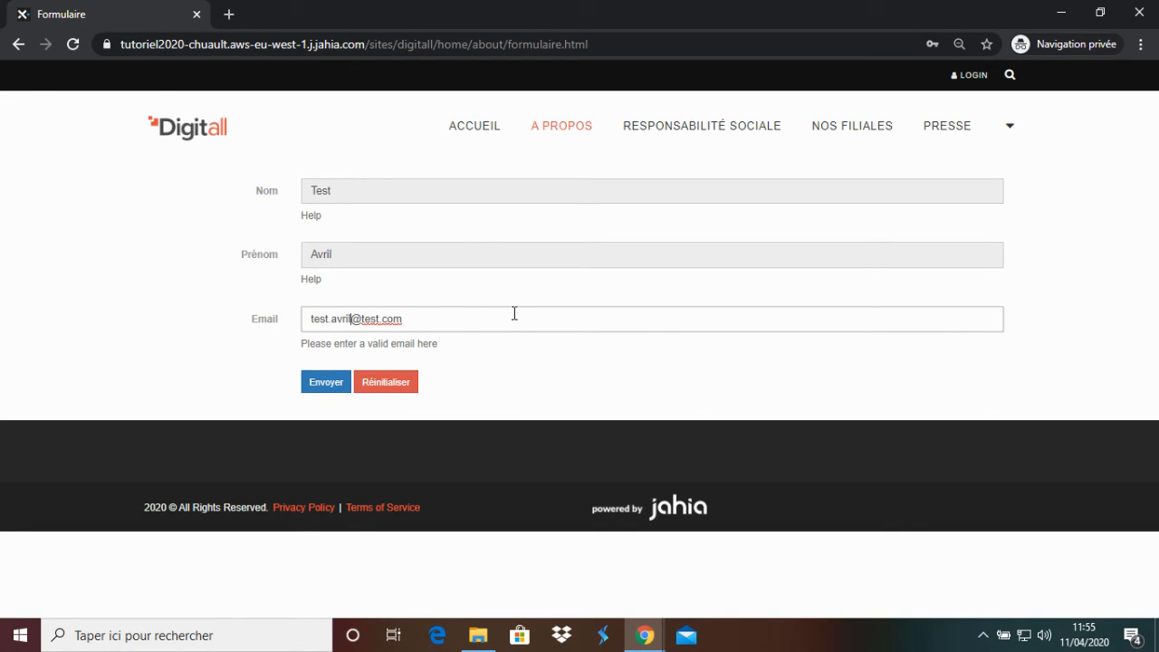
type("2")
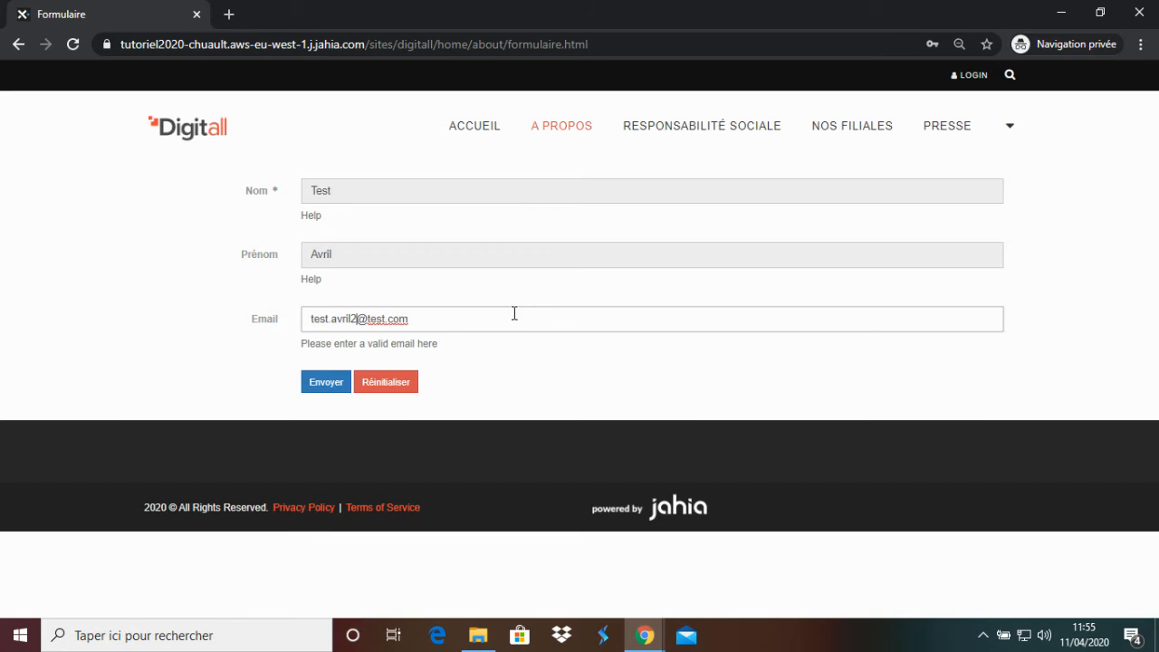
left_click(325, 382)
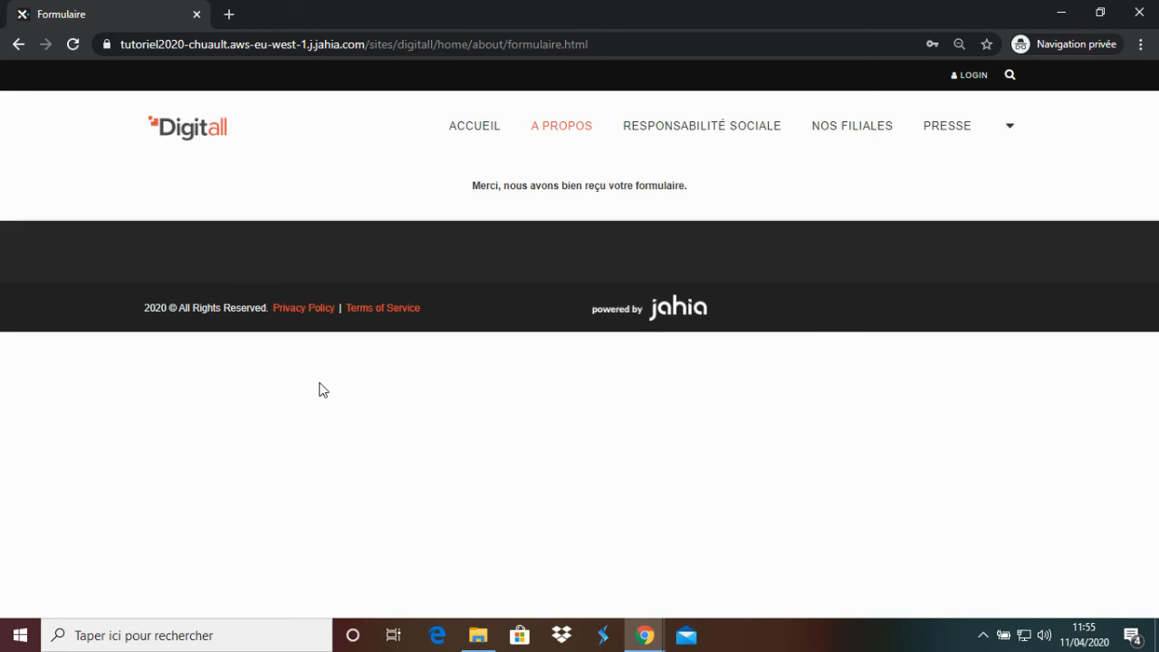
mouse_move(525, 160)
left_click(574, 233)
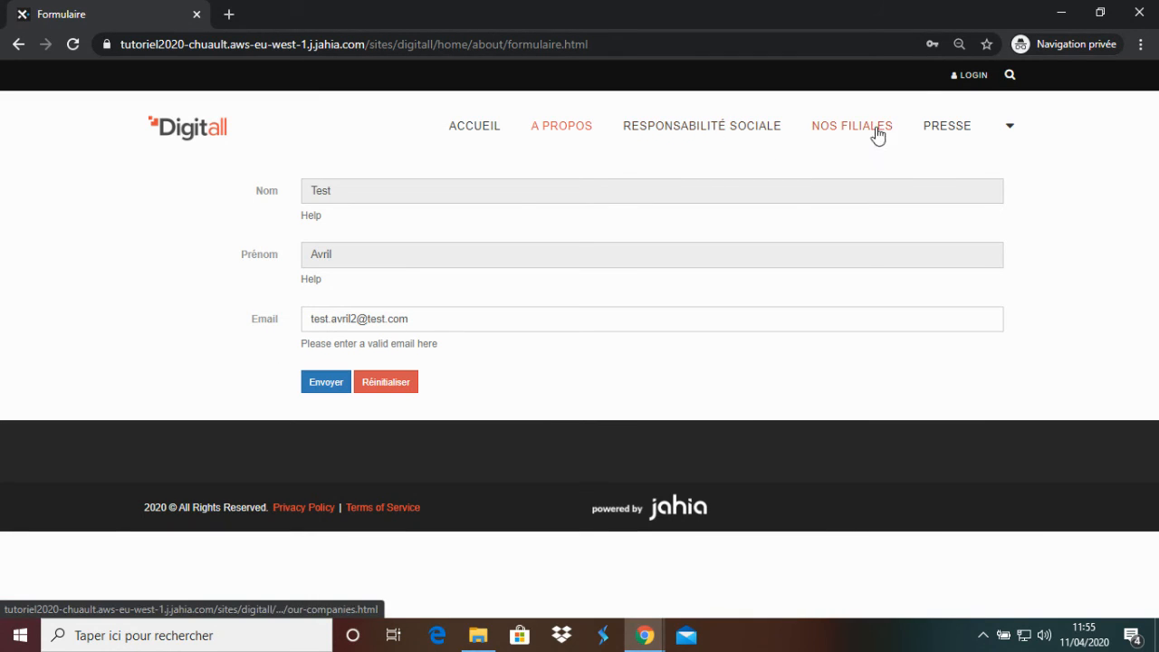
Step: Visit the Investisseurs page and the site's home page, and close the private browsing window
mouse_move(993, 136)
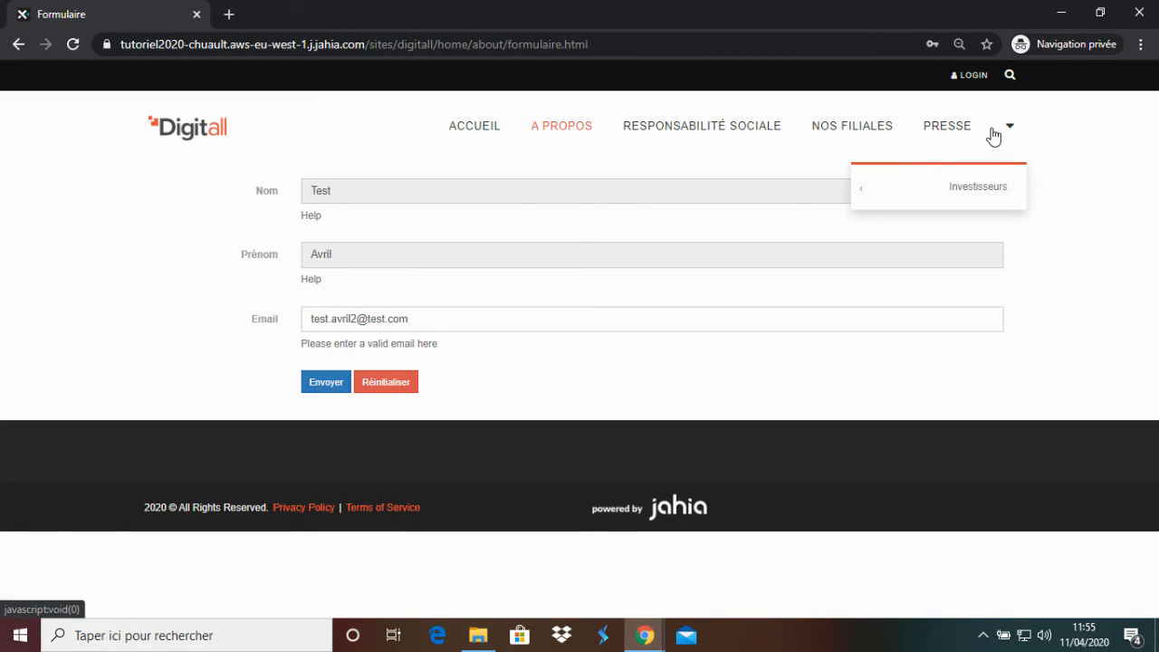
left_click(983, 190)
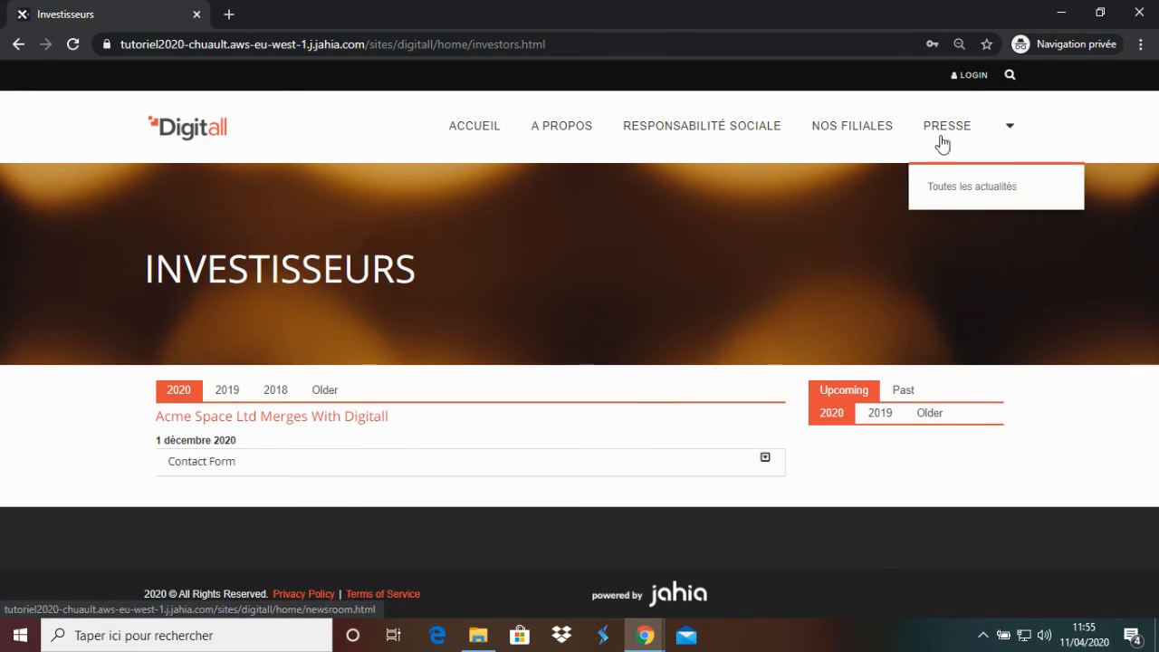
left_click(171, 134)
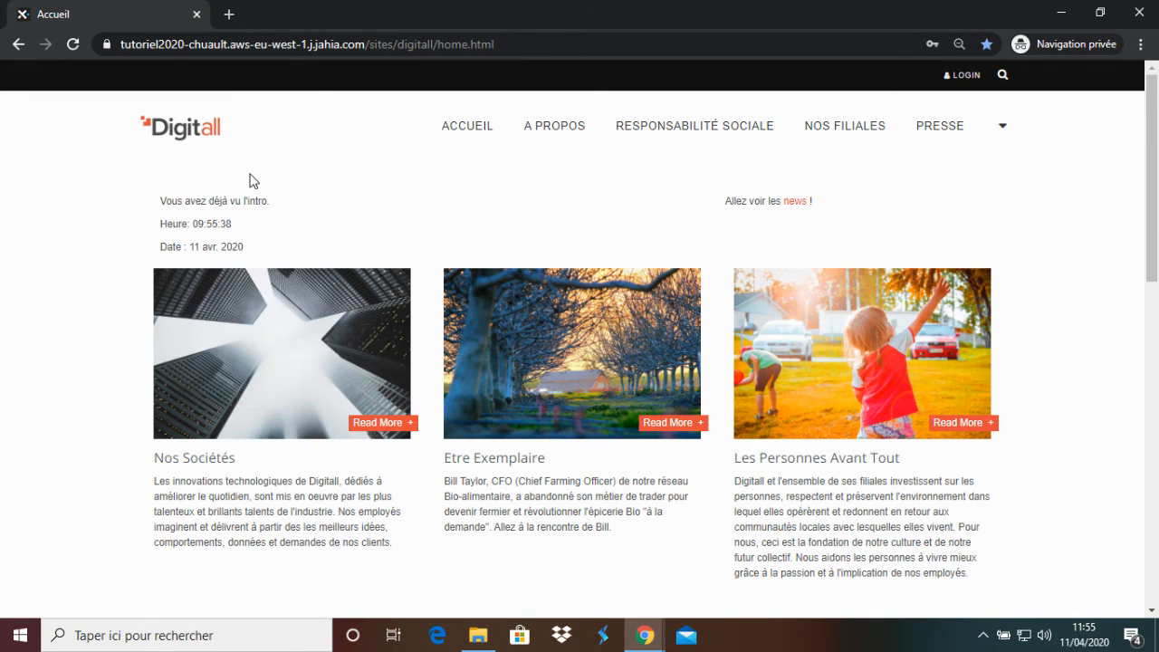
left_click(196, 14)
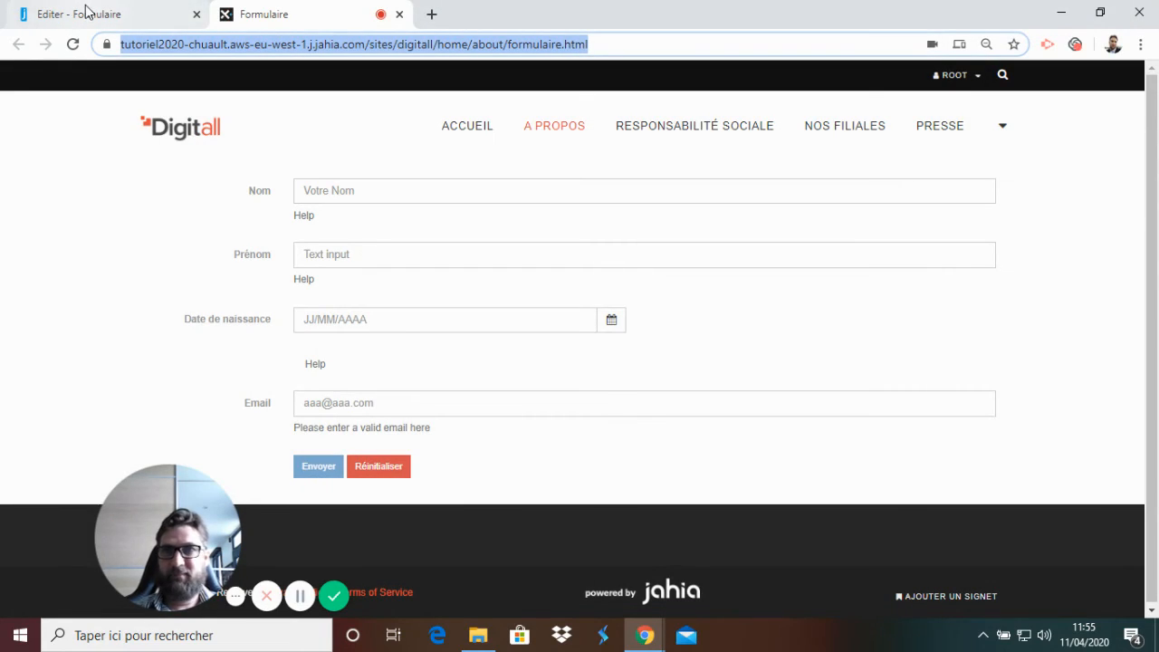
Step: Return to the Jahia page editor and open the Visiteurs list under jExperience Audience in the site settings
left_click(133, 22)
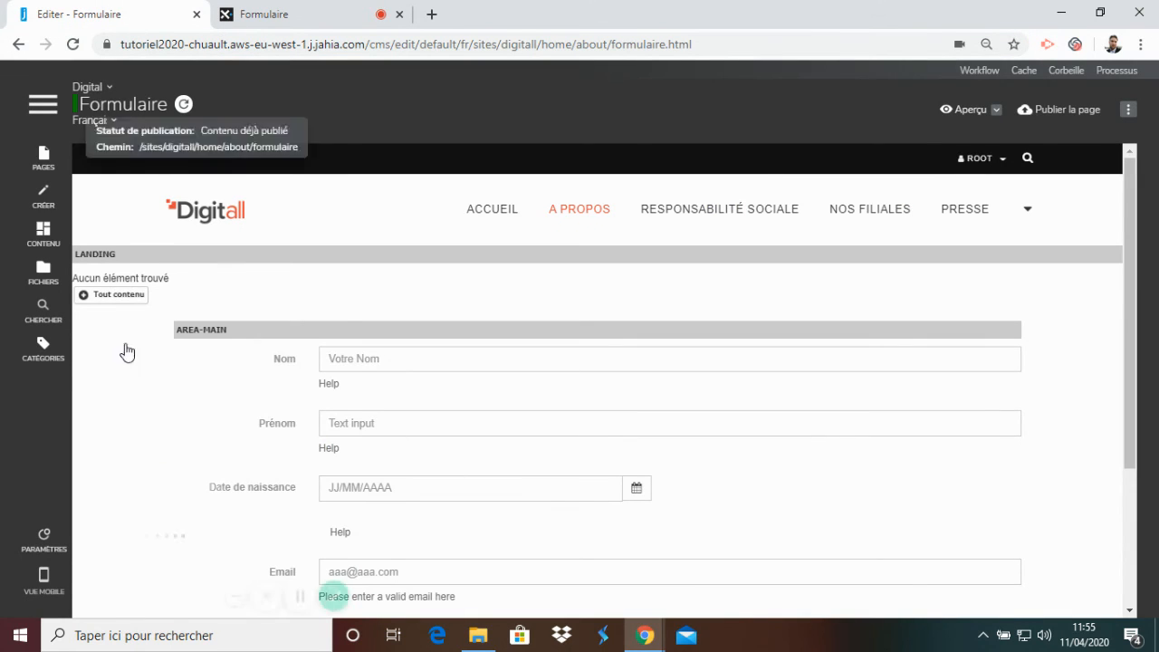
left_click(45, 552)
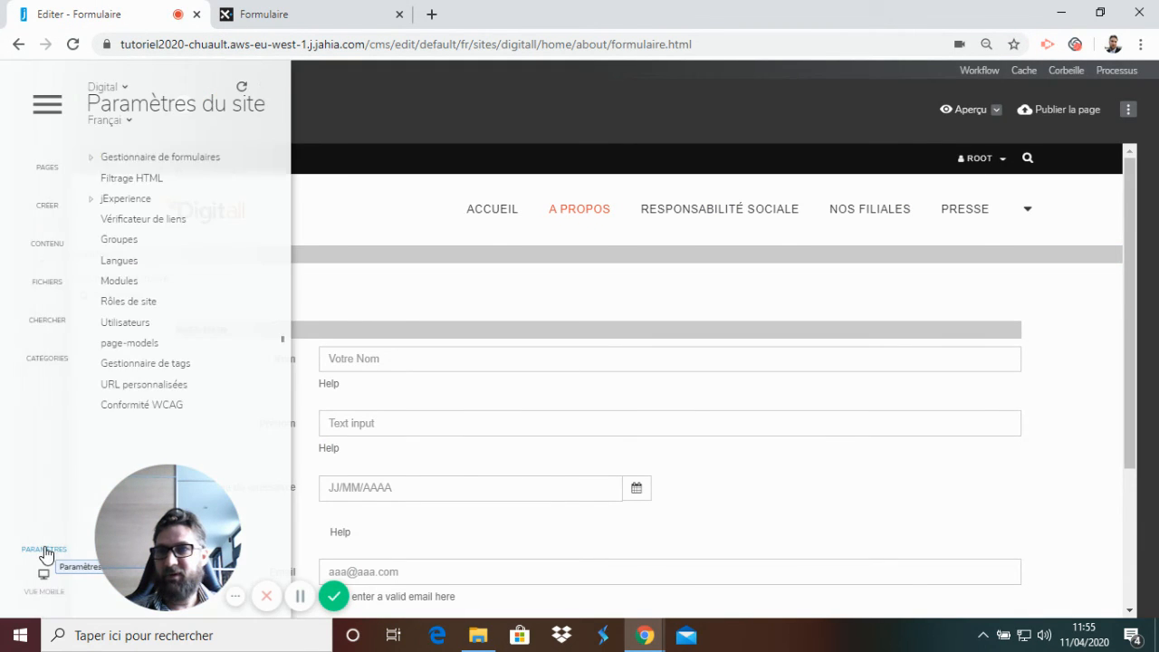
left_click(92, 198)
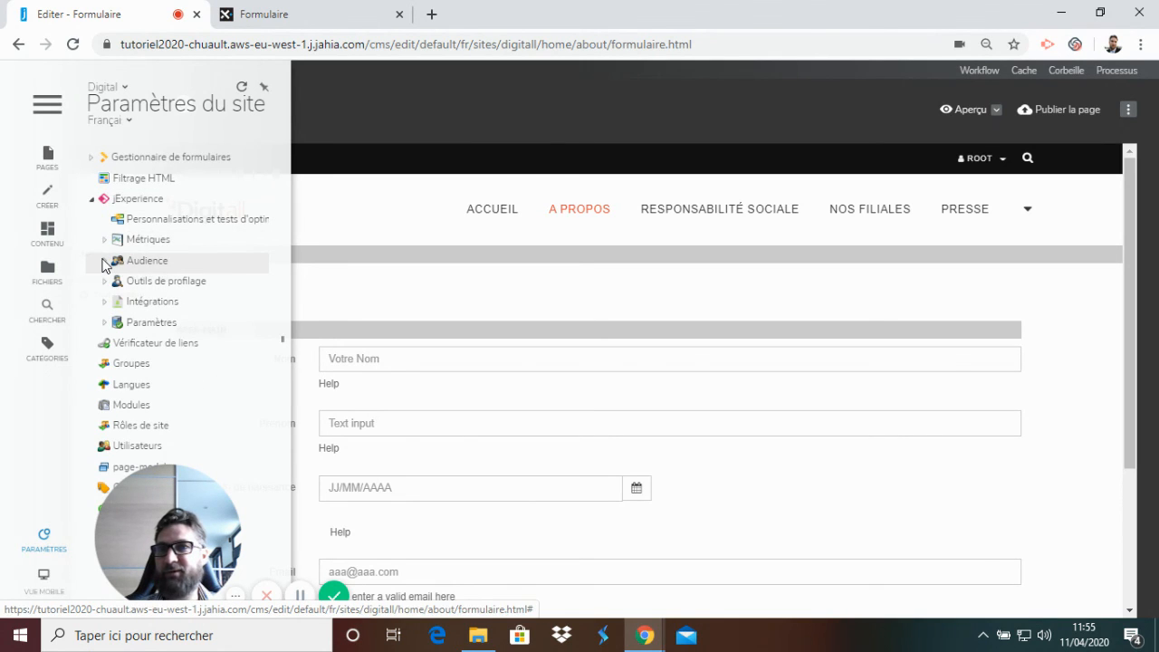
left_click(104, 260)
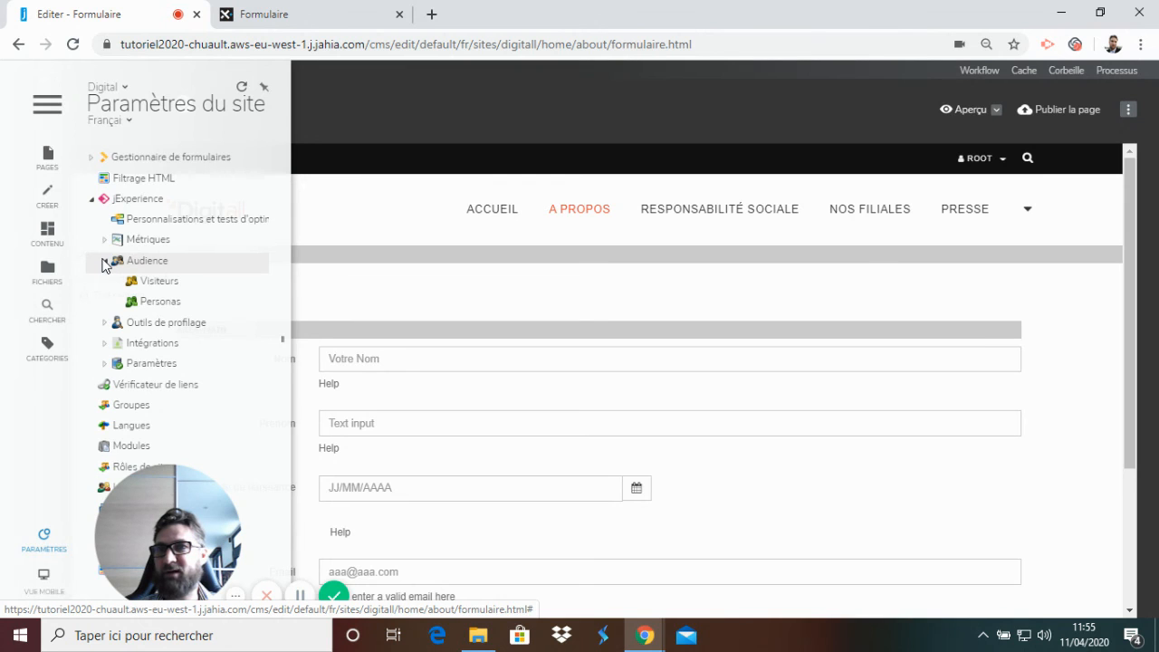
left_click(168, 285)
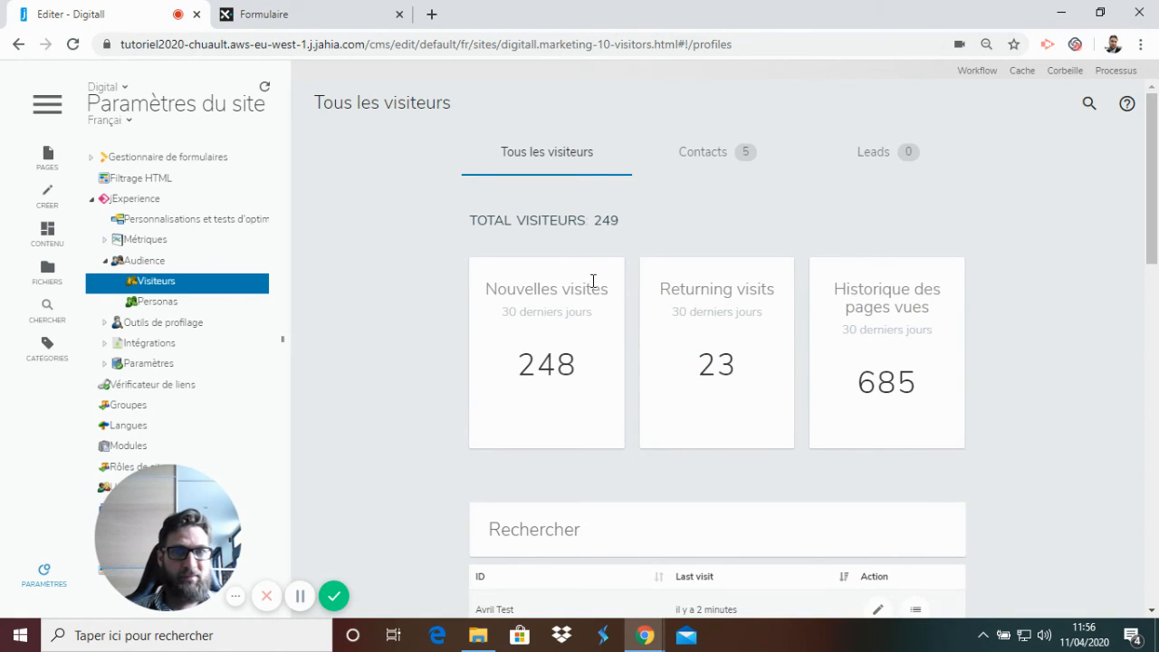
Step: Open the most recent visitor's profile from the list and review its basic, contact, personal and work properties
scroll(696, 386, "down", 2)
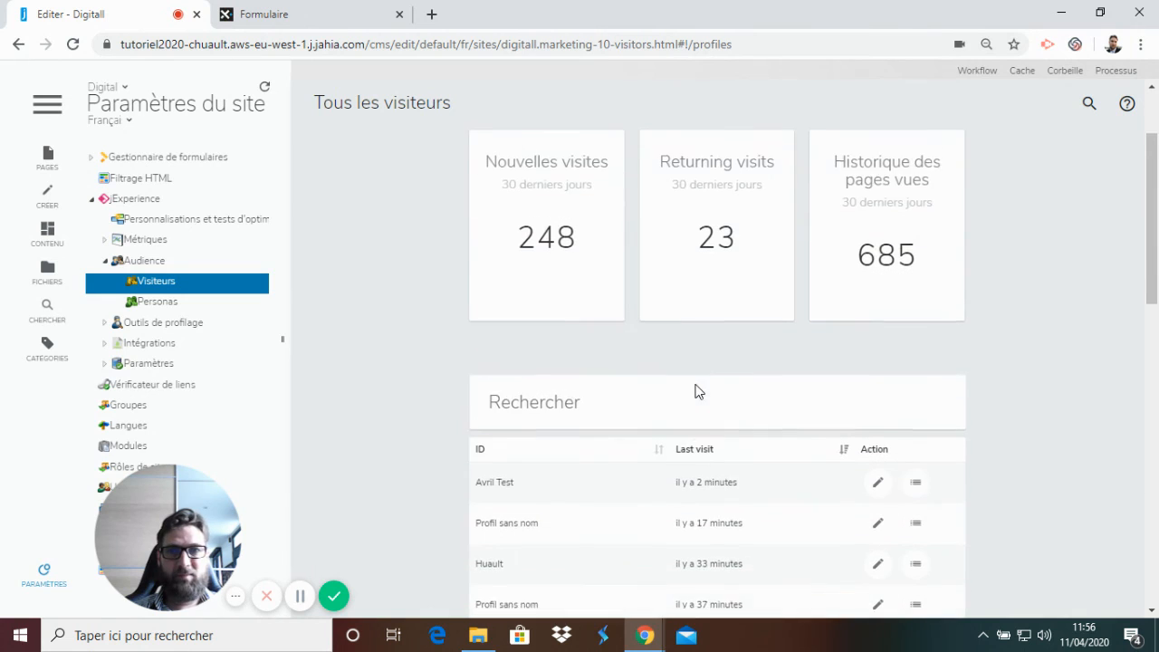
scroll(697, 384, "down", 2)
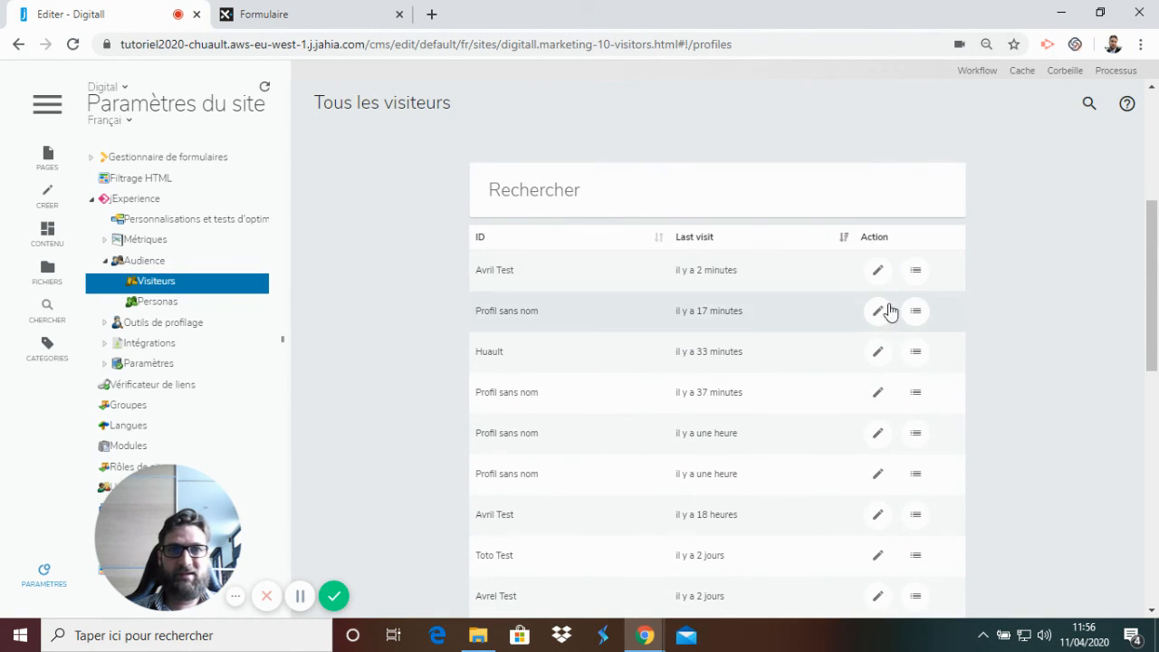
scroll(889, 321, "up", 1)
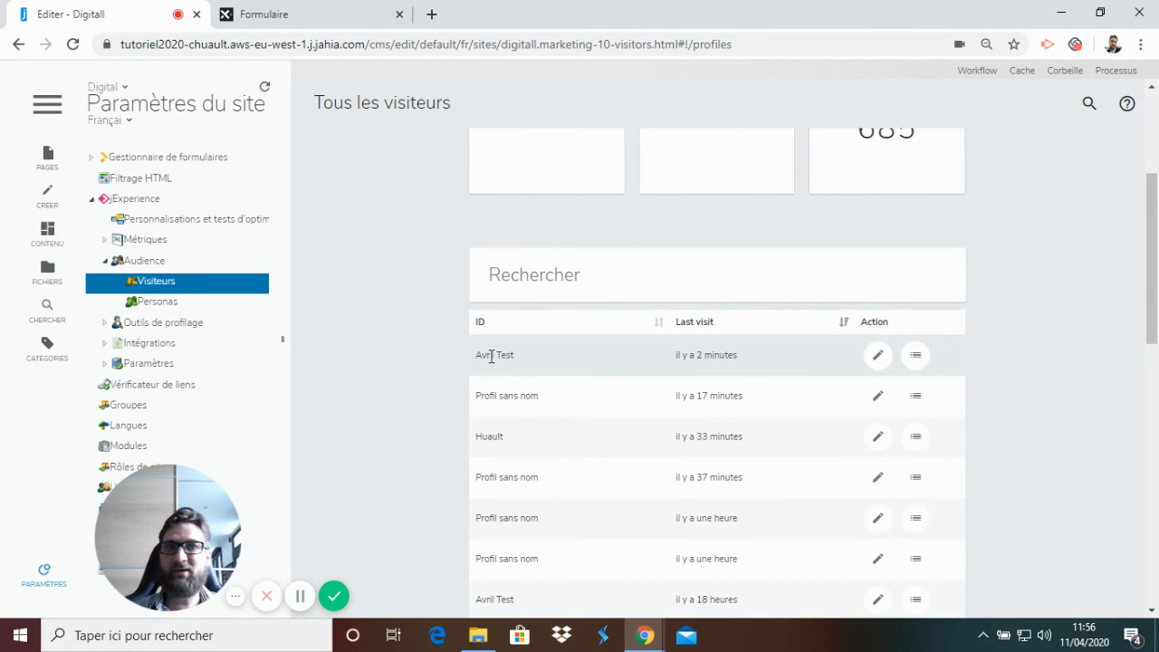
left_click(877, 357)
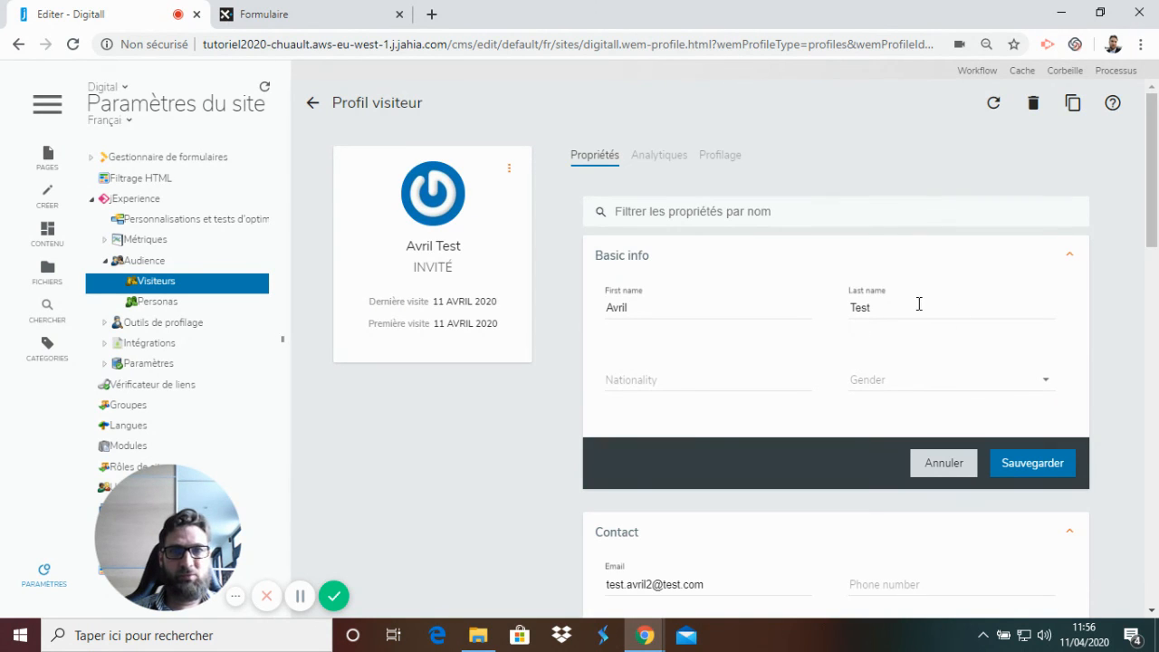
scroll(844, 432, "down", 3)
scroll(687, 439, "down", 3)
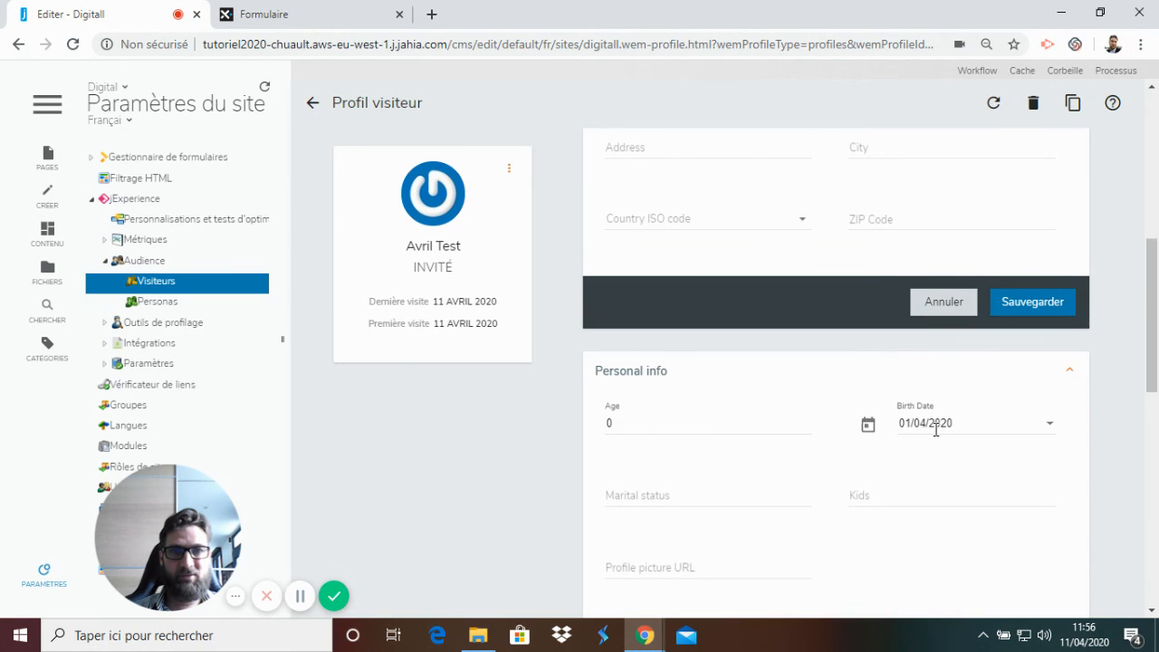
scroll(937, 435, "down", 5)
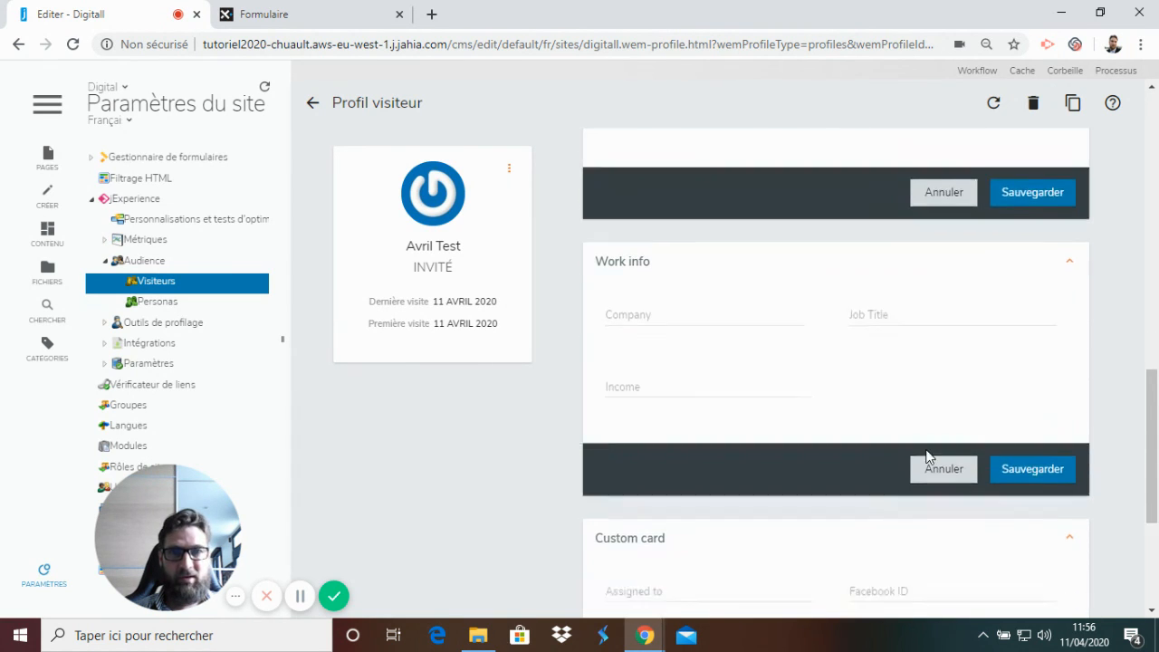
scroll(925, 457, "down", 3)
scroll(924, 457, "up", 15)
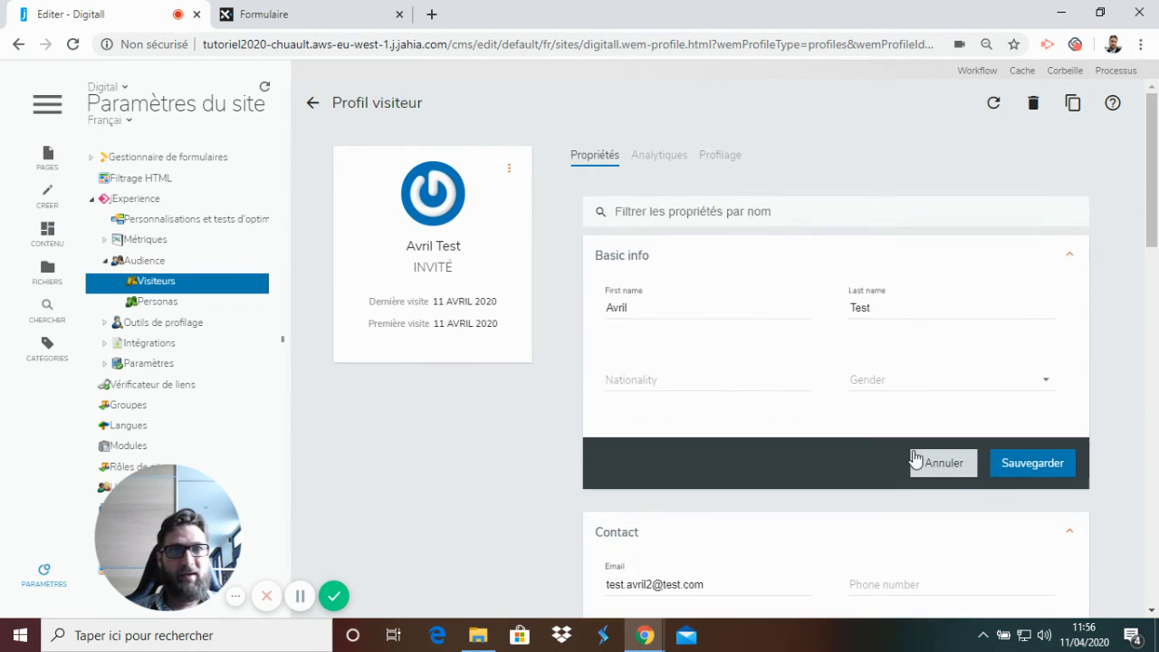
Step: Show the visitor's analytics and examine the visit information and the page views by tag
left_click(659, 157)
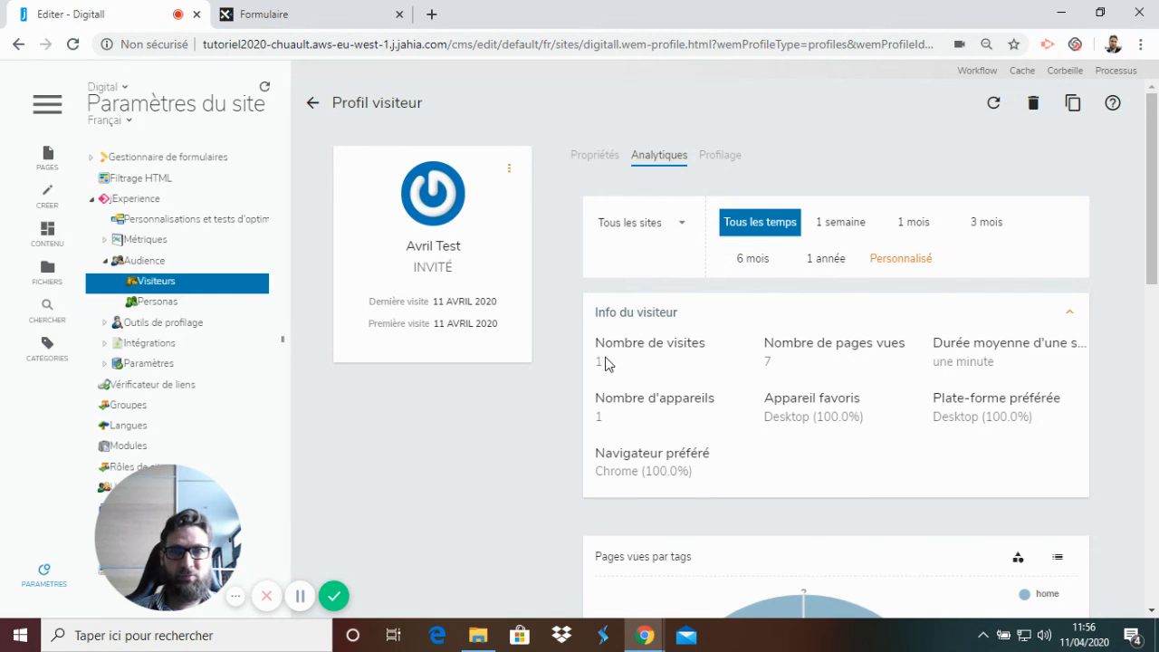
scroll(800, 372, "down", 1)
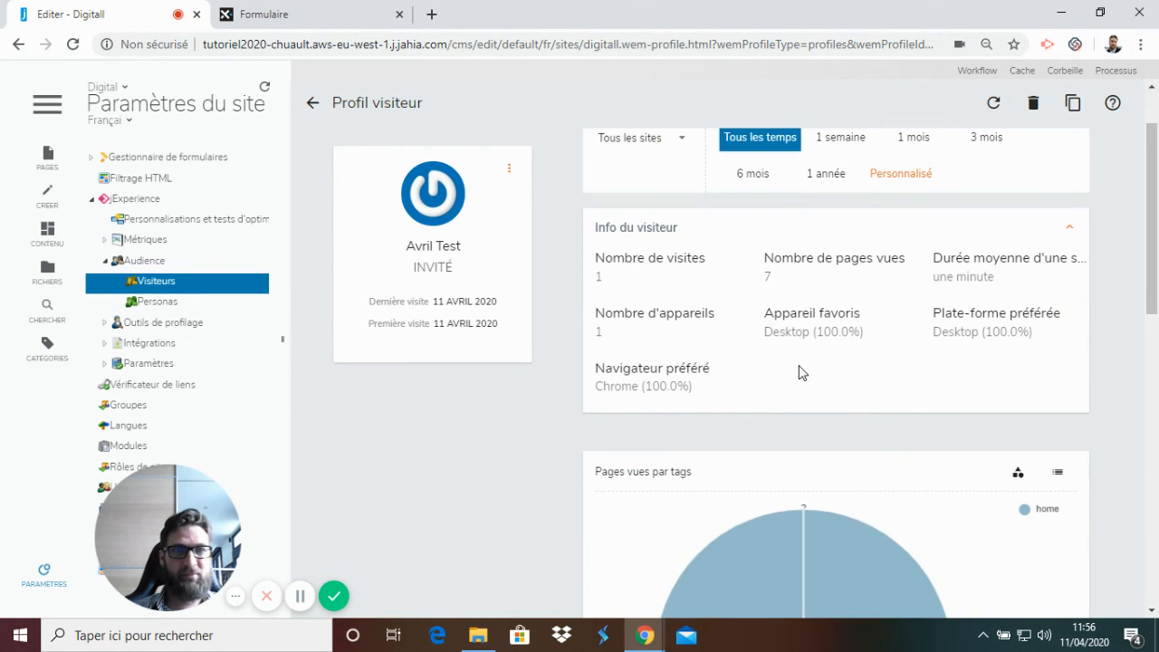
scroll(824, 383, "down", 1)
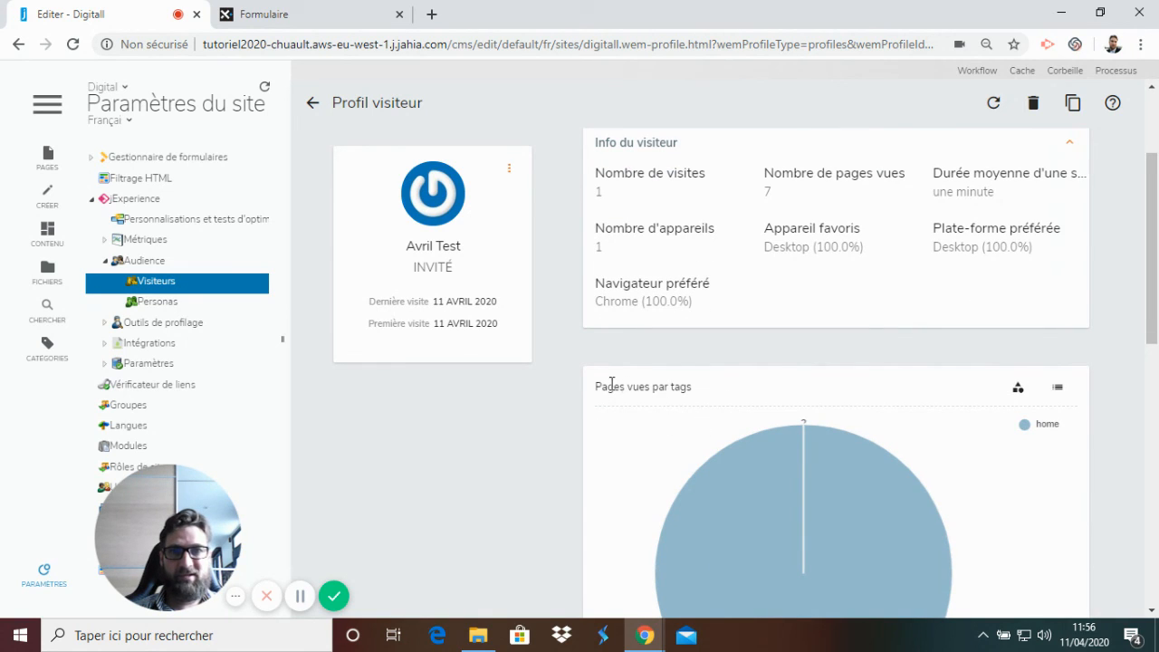
Step: Switch the page views chart from tags to categories and examine the visitor's campaign tracking, goals and sessions
scroll(670, 403, "down", 1)
scroll(715, 357, "down", 1)
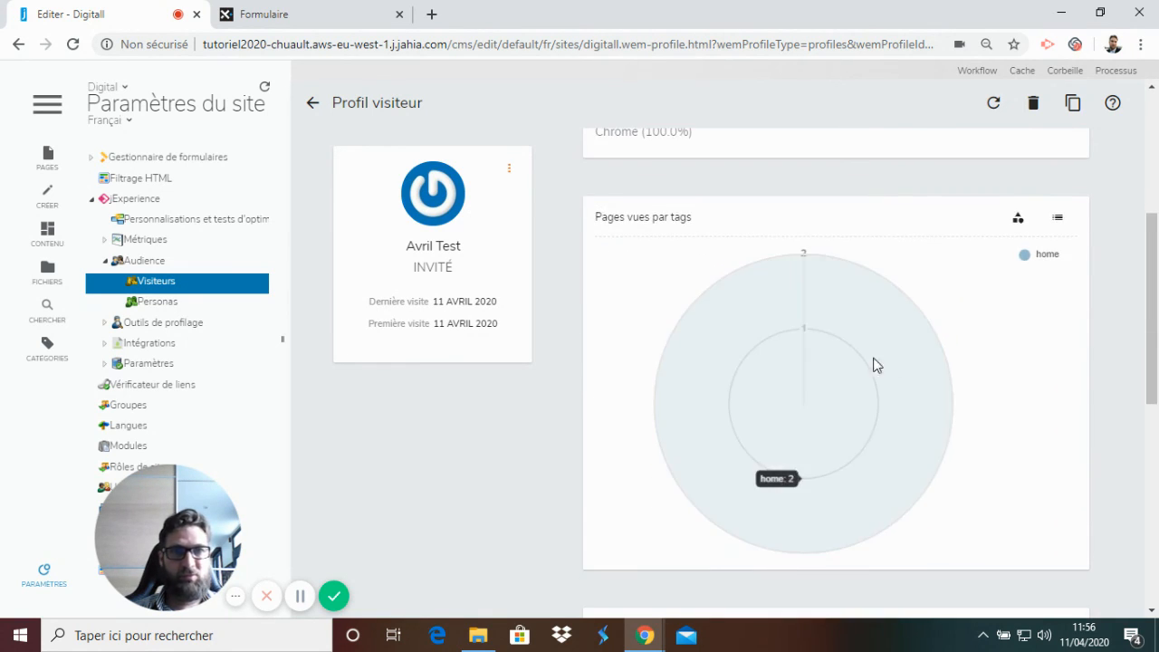
left_click(1019, 225)
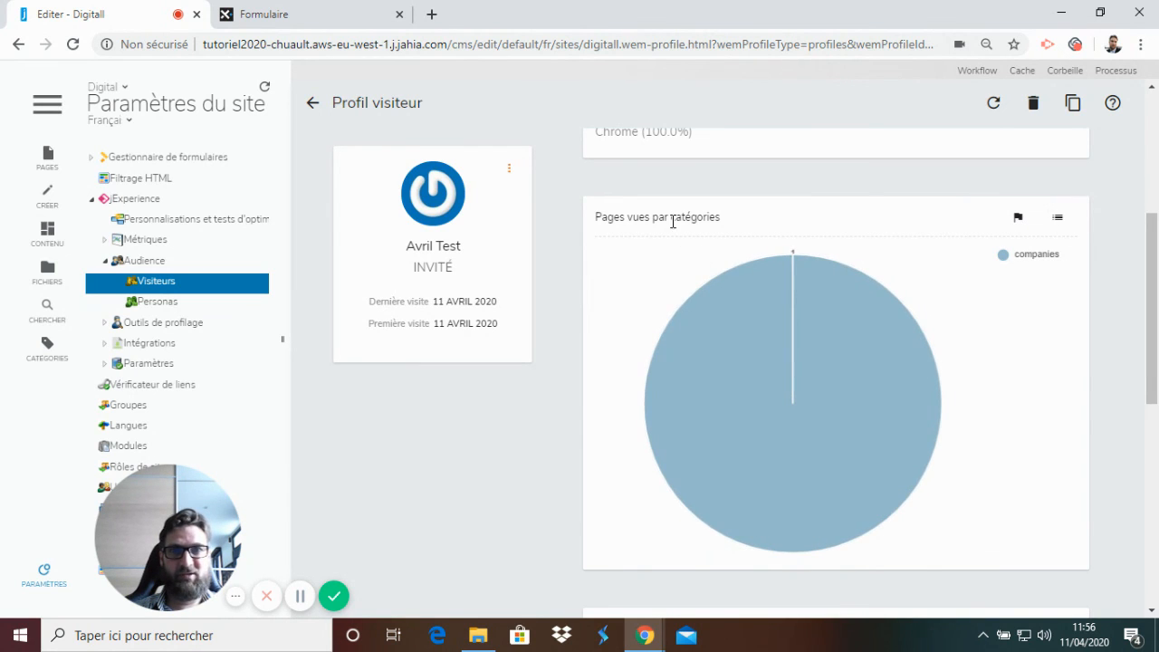
mouse_move(806, 315)
scroll(826, 427, "down", 4)
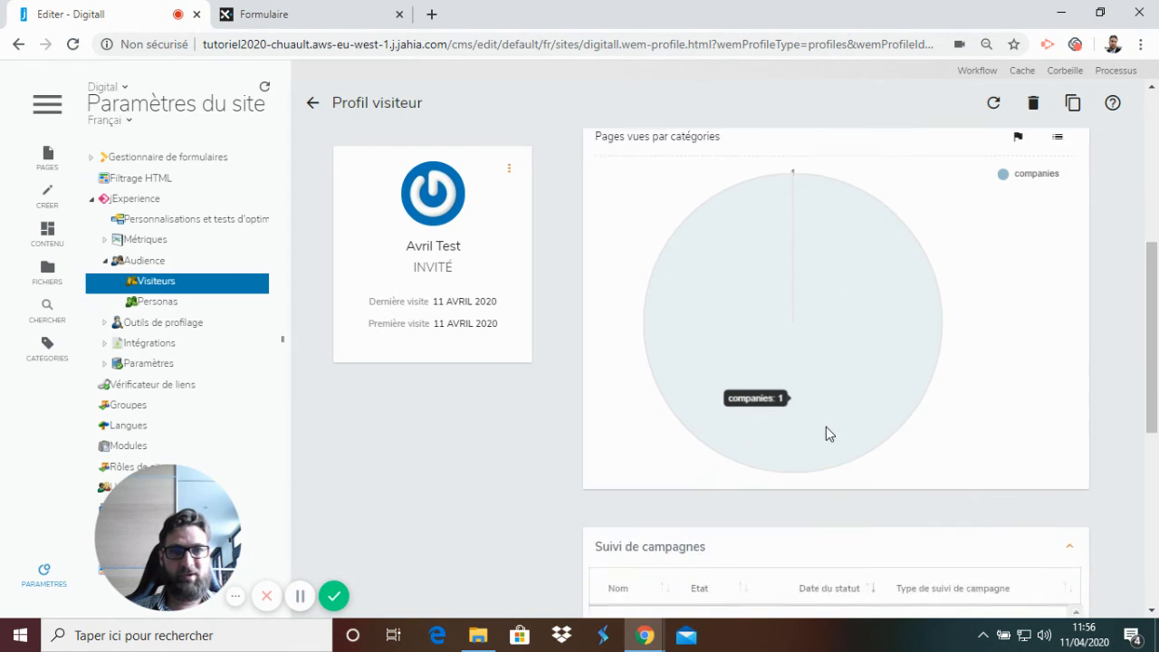
scroll(833, 423, "down", 3)
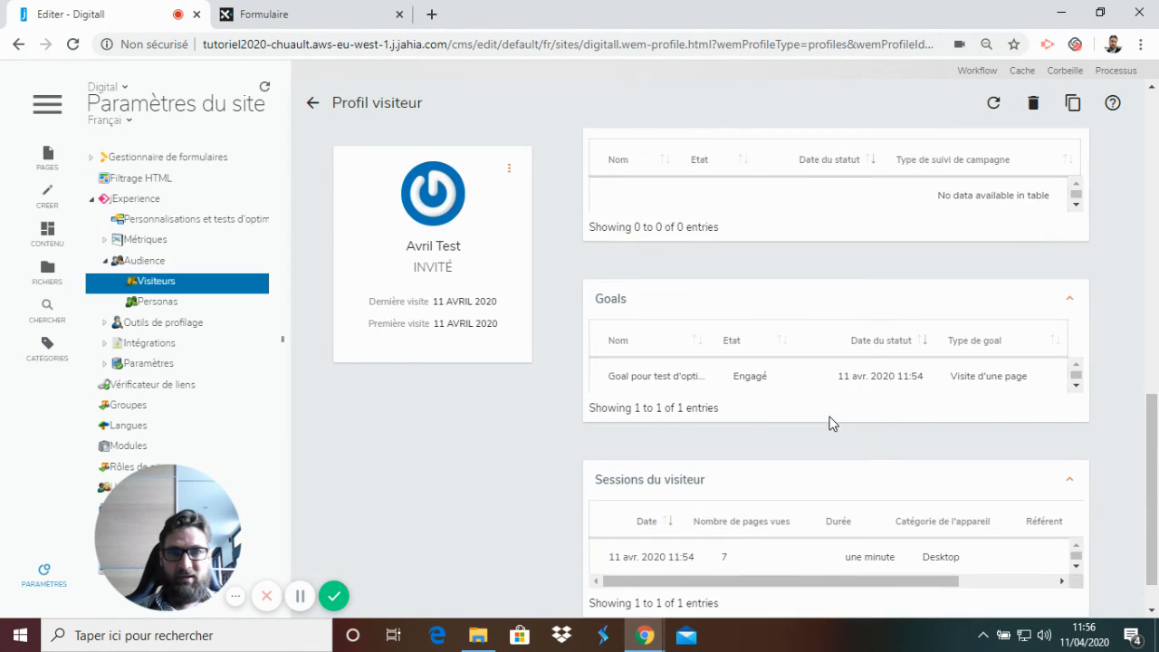
Step: Return to the visitor's properties and review the basic info and contact fields
scroll(830, 419, "up", 7)
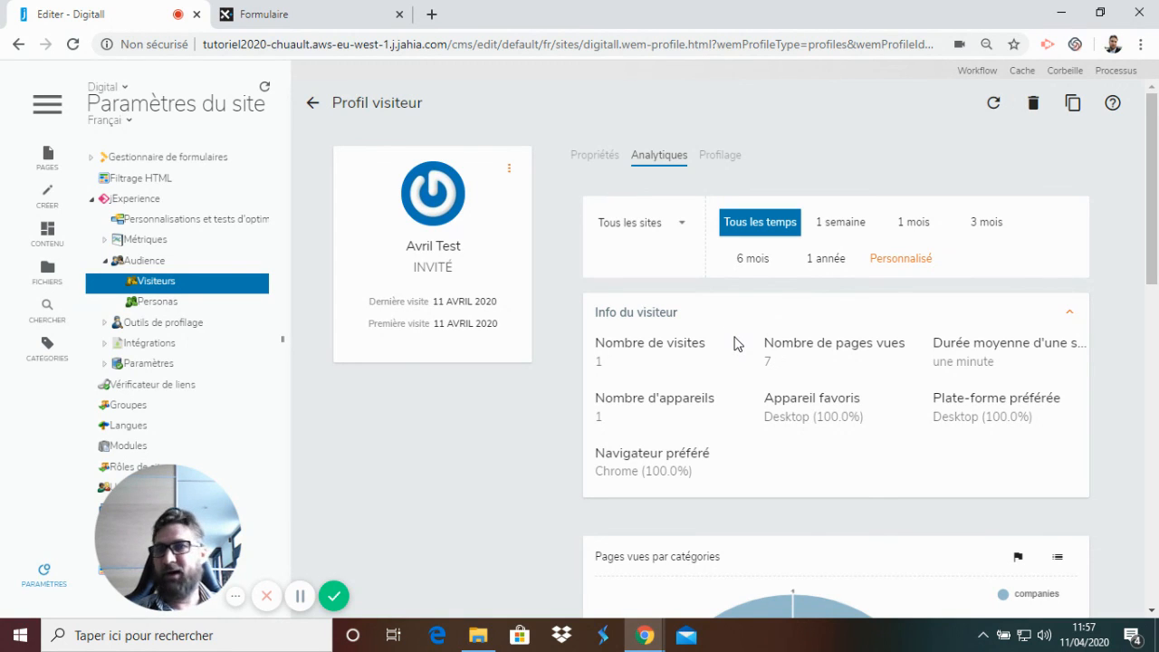
double_click(603, 159)
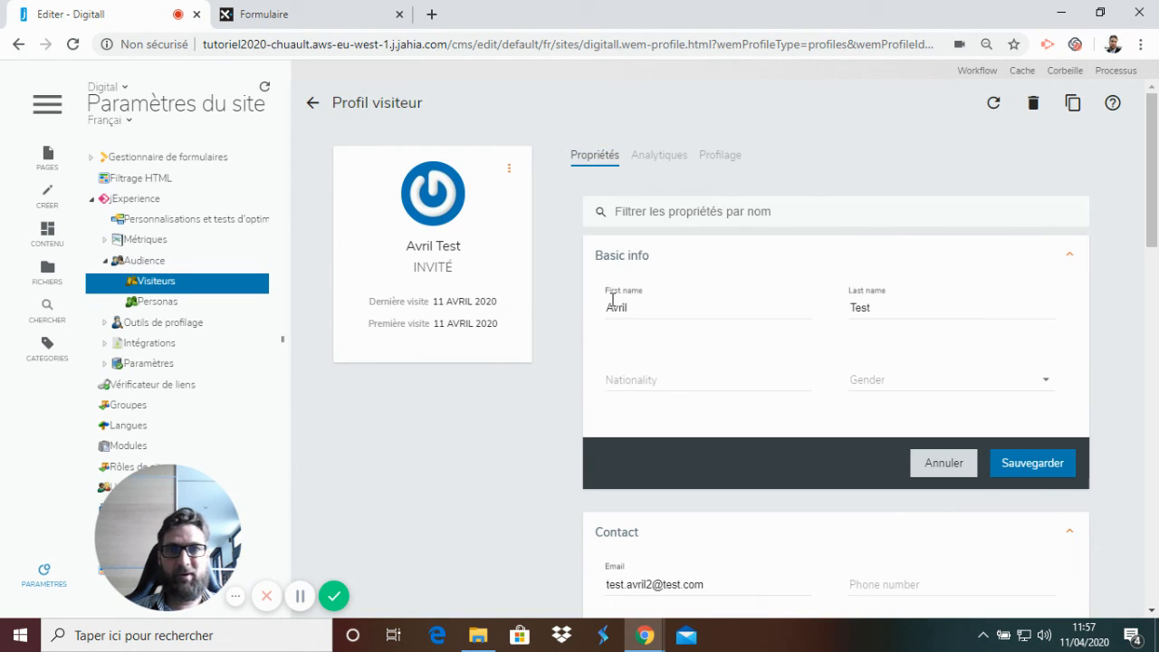
scroll(887, 329, "down", 1)
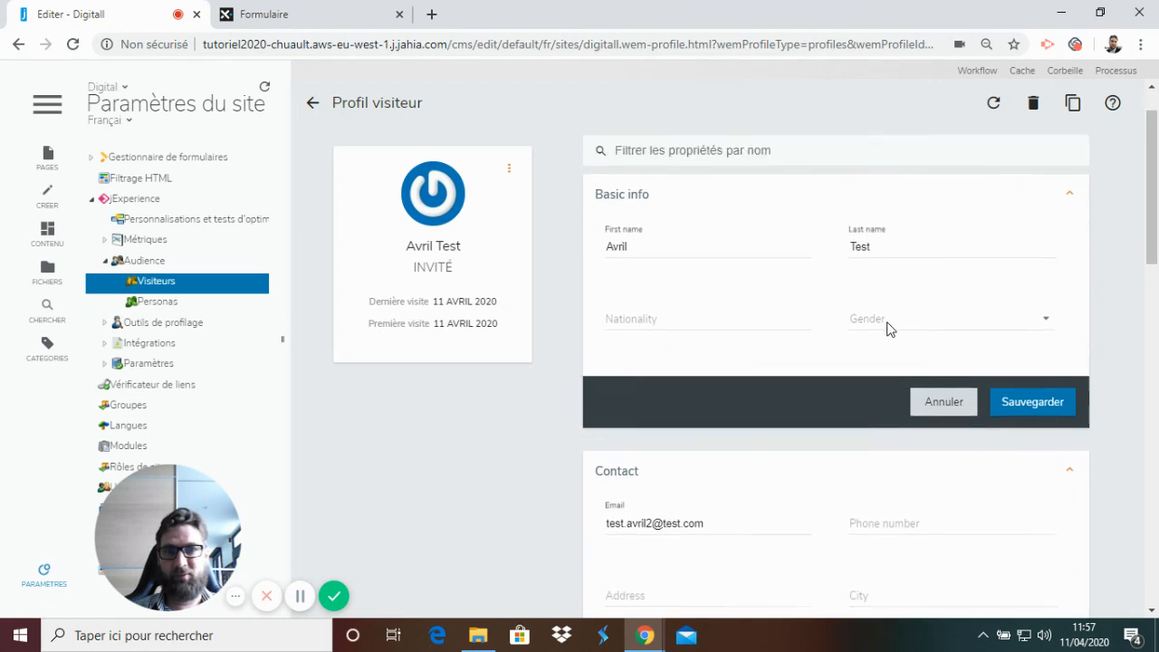